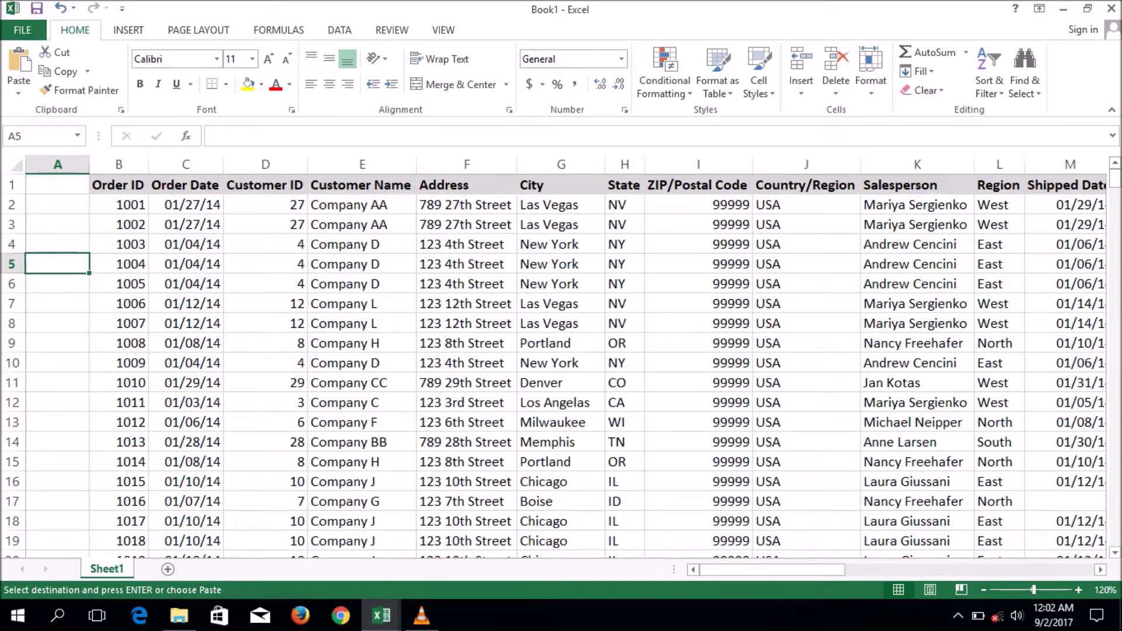
Review the order data by selecting its header and first records across the columns
left_click_drag(117, 185, 980, 225)
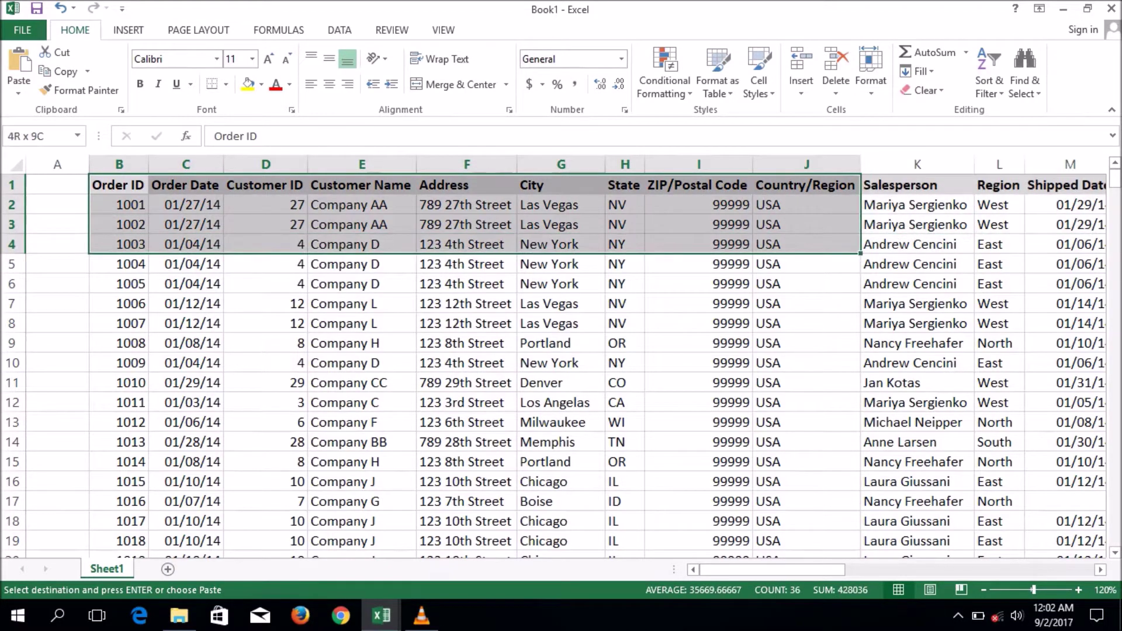
left_click_drag(980, 224, 841, 244)
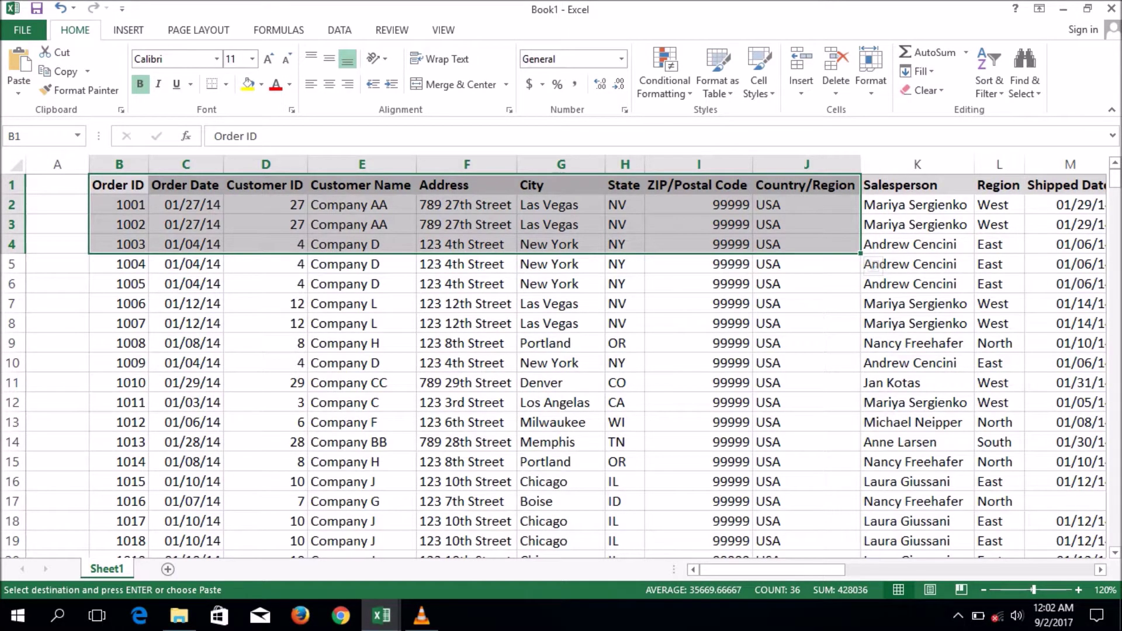
left_click(625, 323)
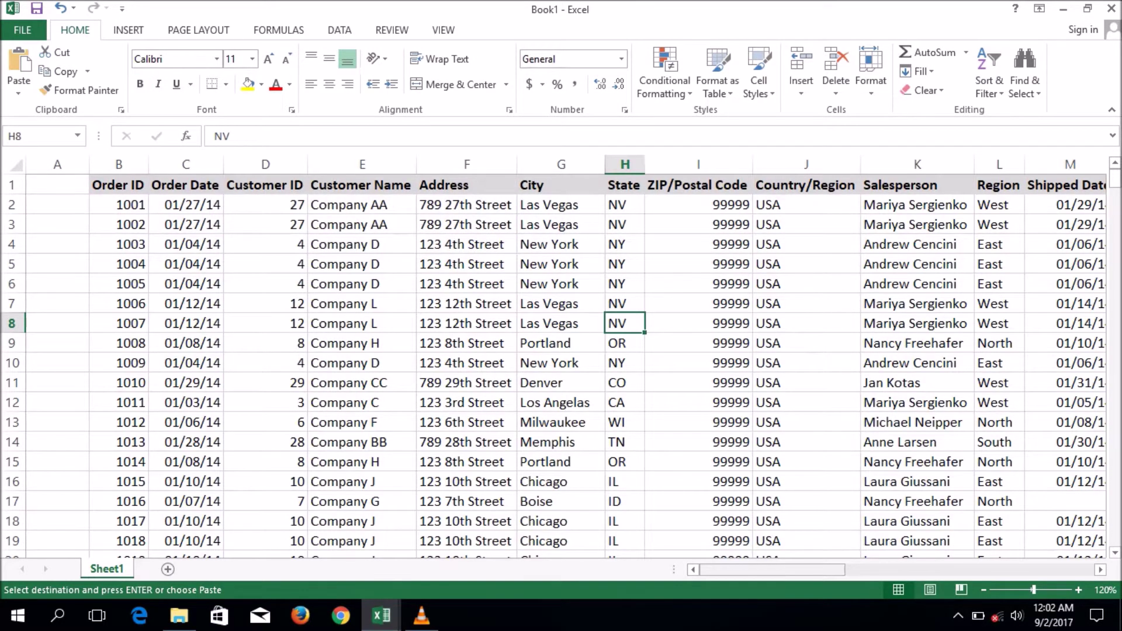
scroll(561, 362, "right", 3)
scroll(561, 362, "right", 5)
scroll(561, 362, "right", 2)
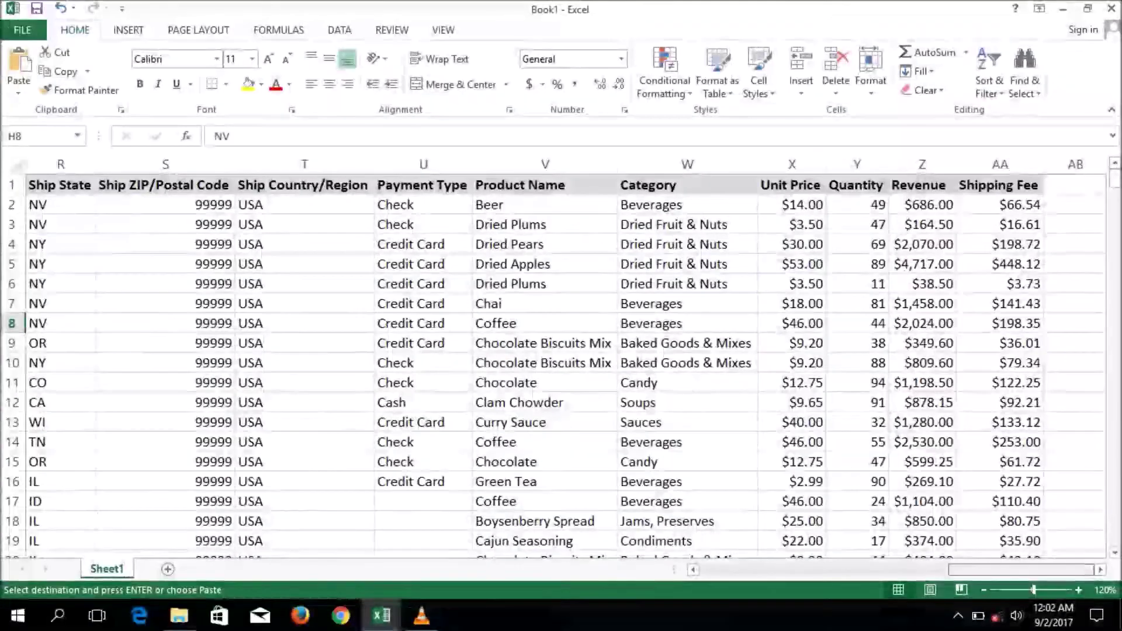
scroll(561, 362, "left", 2)
scroll(561, 362, "left", 5)
mouse_move(118, 185)
left_mouse_down()
mouse_move(265, 204)
mouse_move(561, 204)
left_mouse_up()
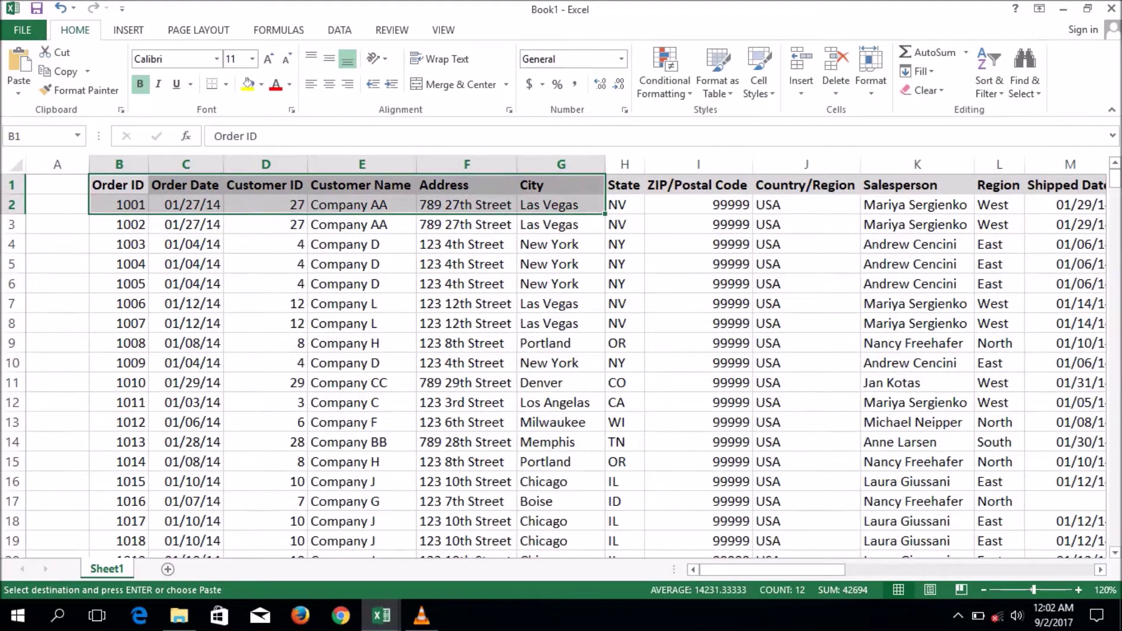
scroll(561, 363, "right", 10)
scroll(561, 362, "left", 3)
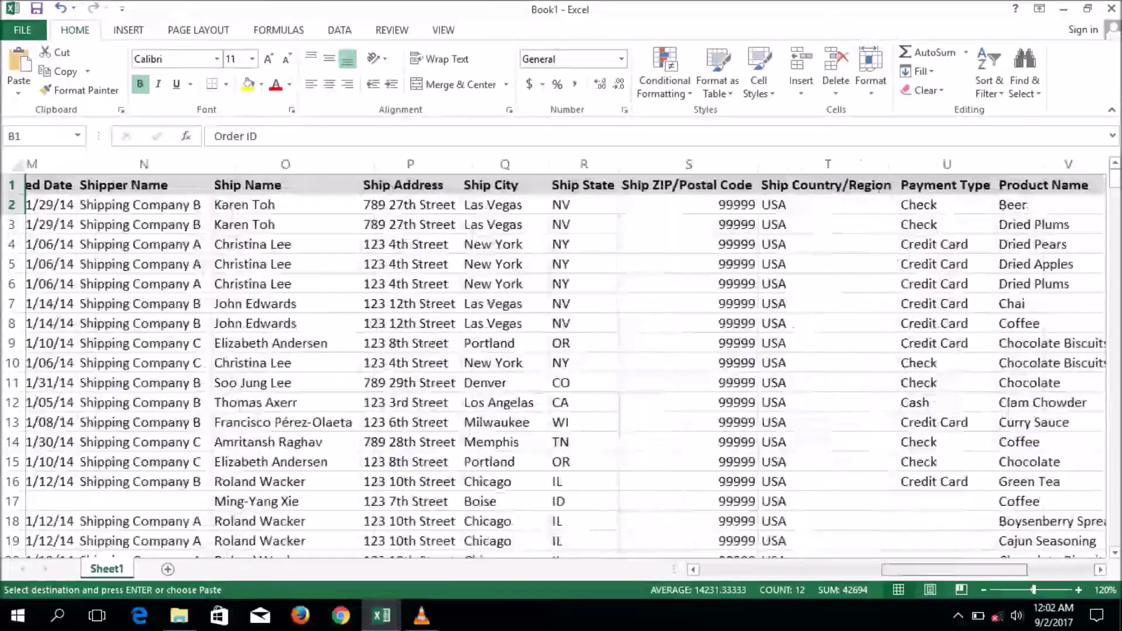
scroll(561, 362, "left", 6)
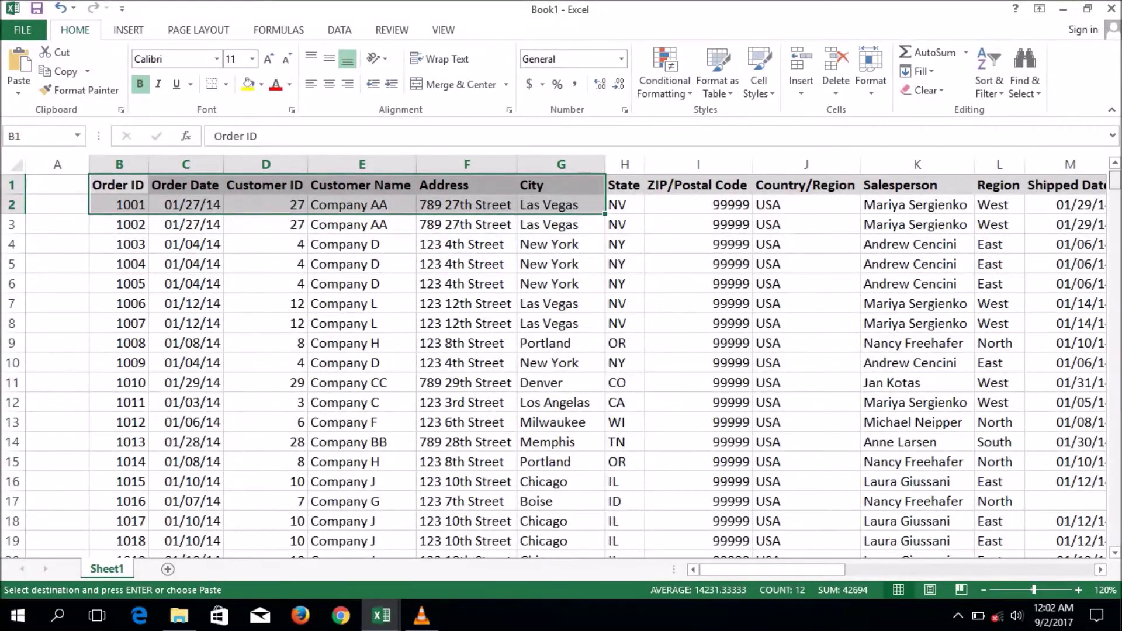
scroll(561, 362, "down", 20)
scroll(561, 363, "down", 20)
scroll(561, 363, "down", 18)
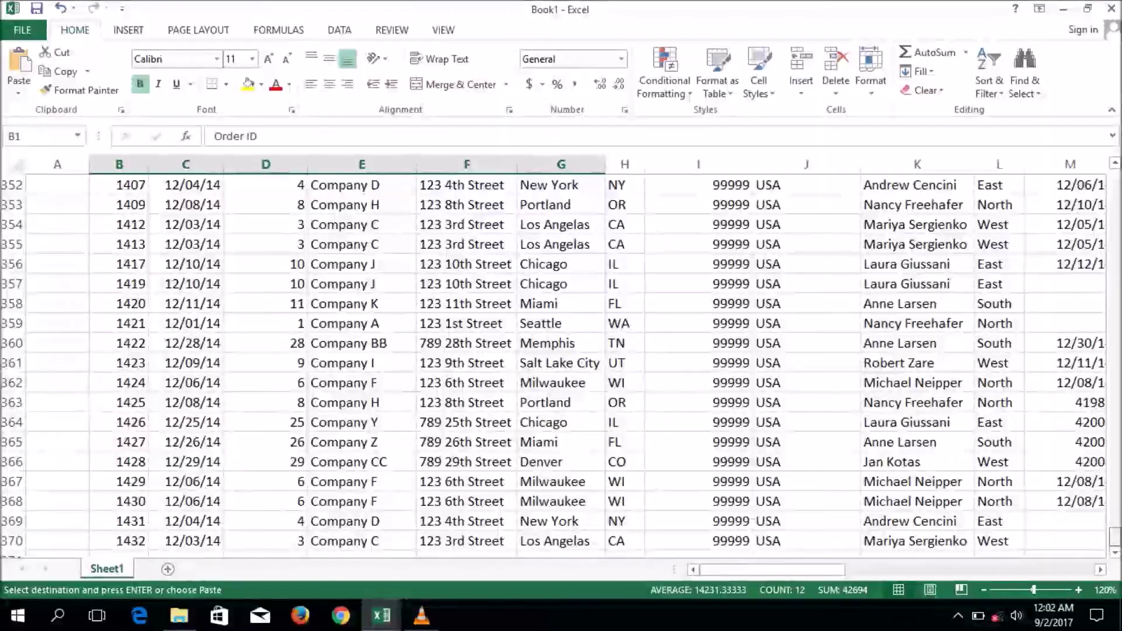
scroll(561, 362, "up", 19)
scroll(561, 363, "up", 20)
scroll(561, 363, "up", 14)
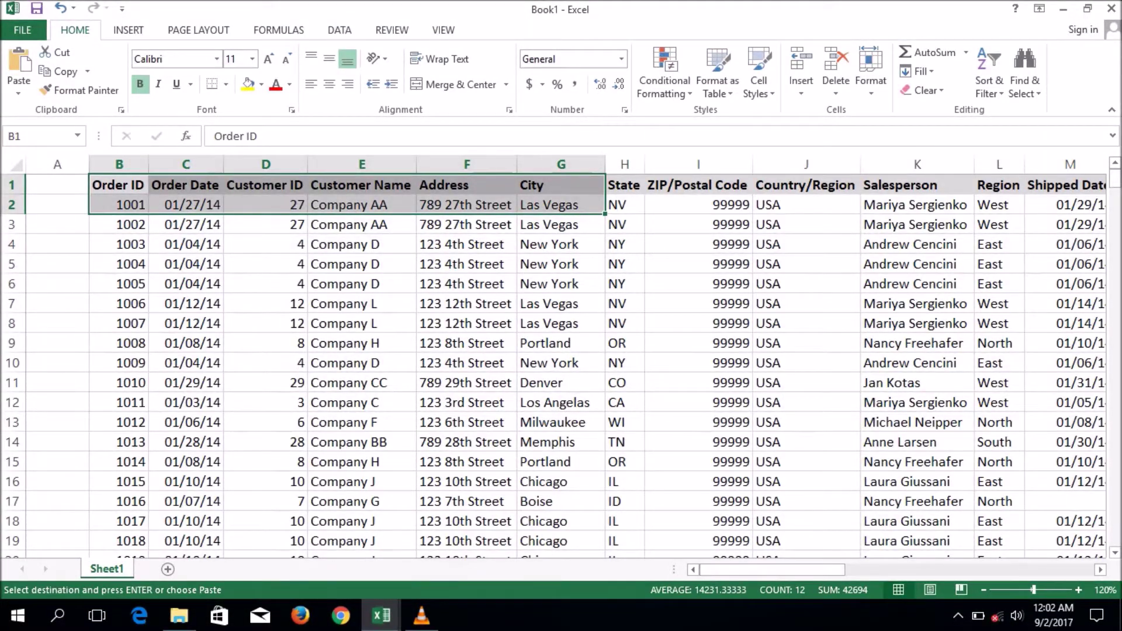
left_click(186, 263)
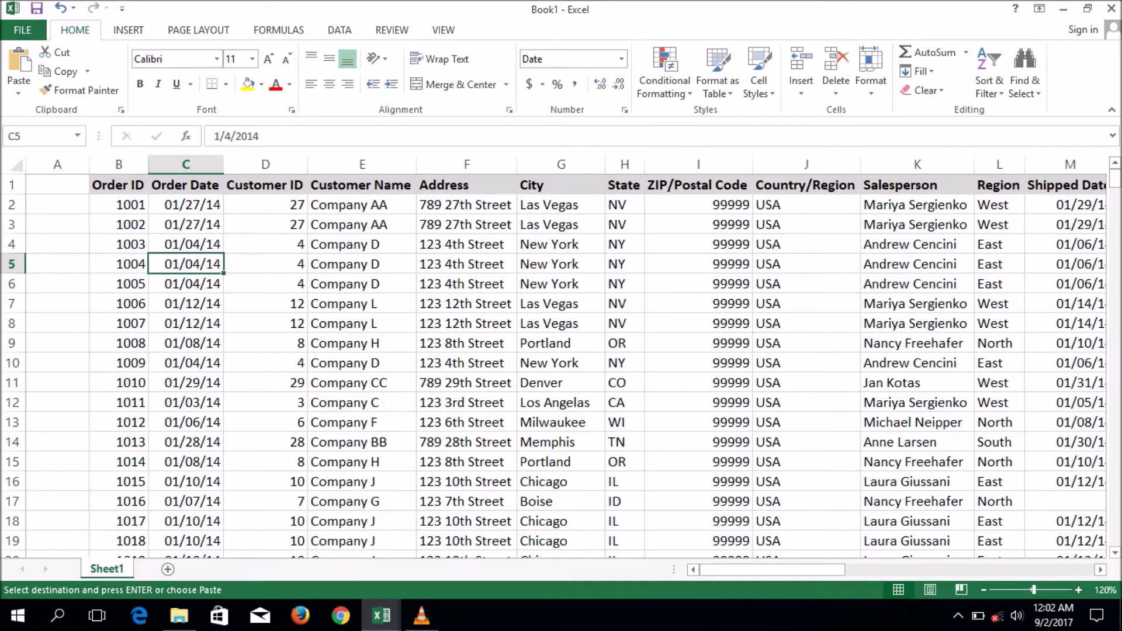
Start a PivotTable from the INSERT tab with Sheet1!$B$1:$AA$370 proposed as the source
left_click(128, 30)
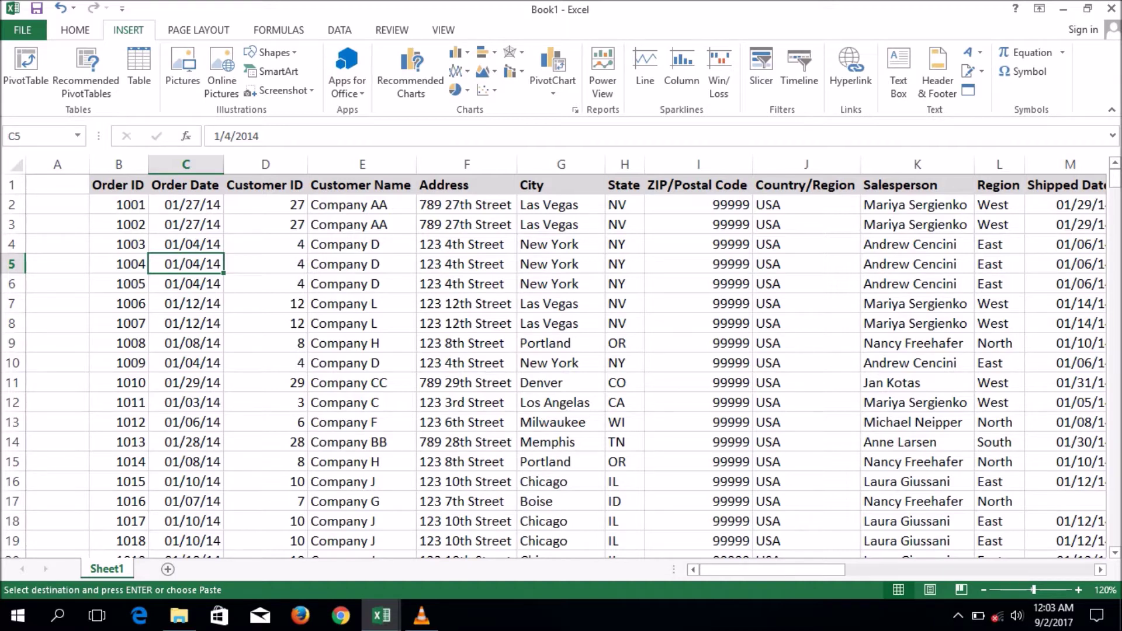
key("Up")
key("Right")
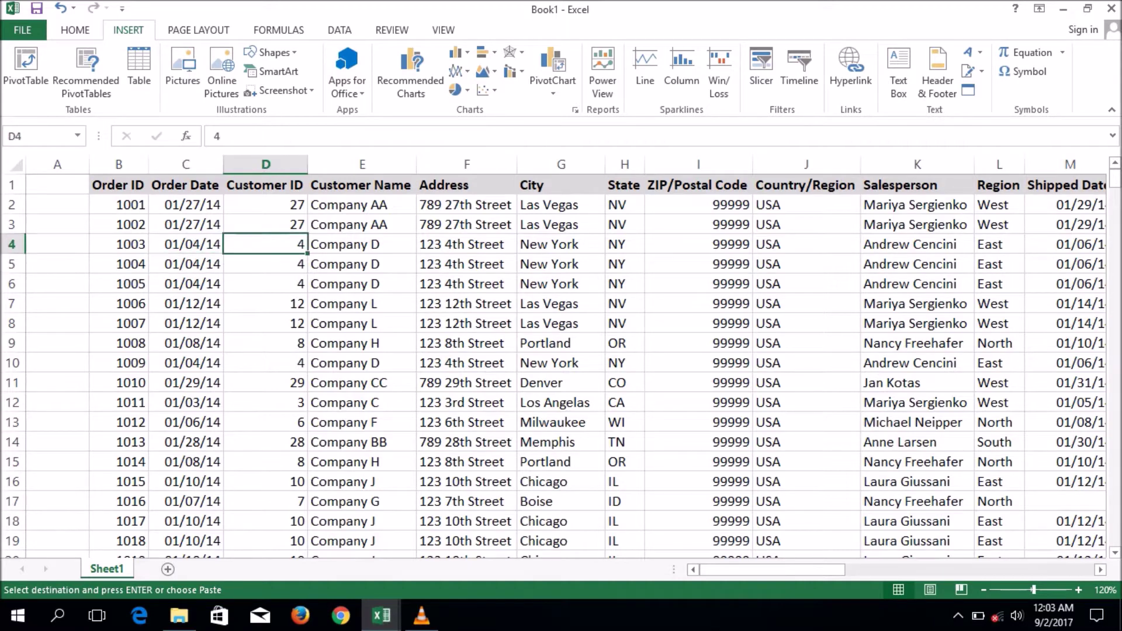
key("Left")
key("Down")
key("Down")
key("Down")
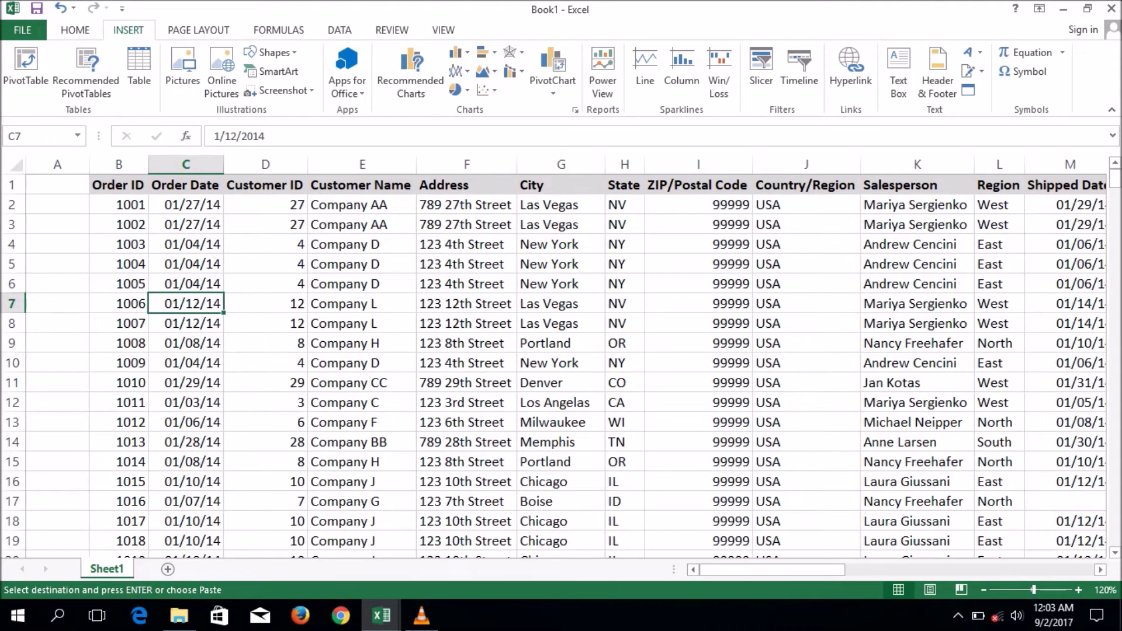
left_click(26, 64)
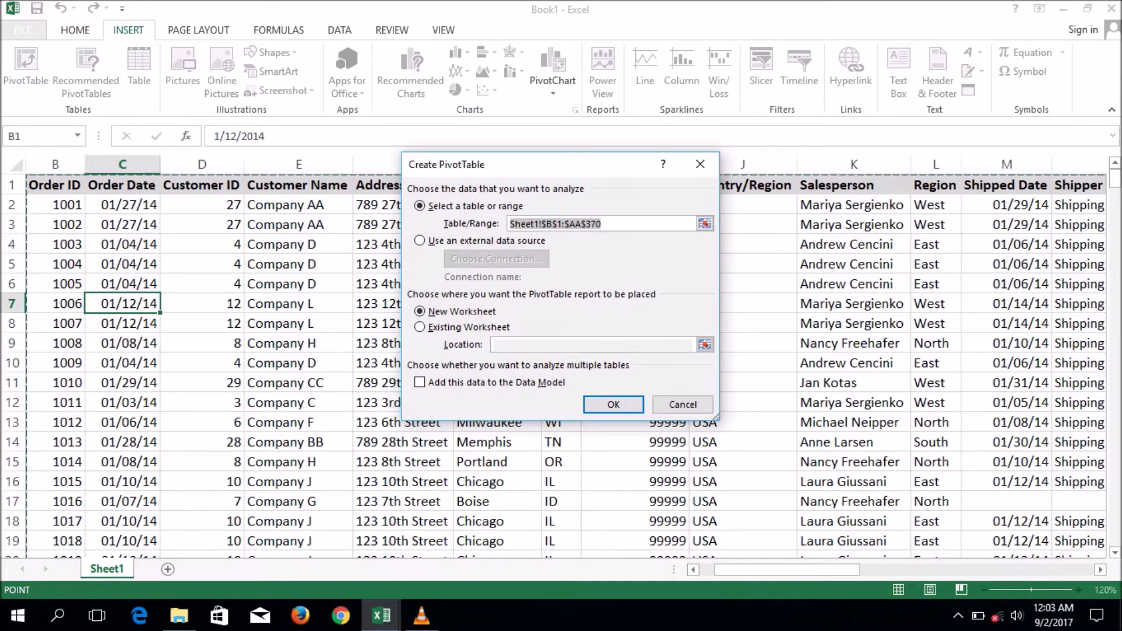
Cancel the first attempt and restart PivotTable creation from cell A6
left_click(683, 405)
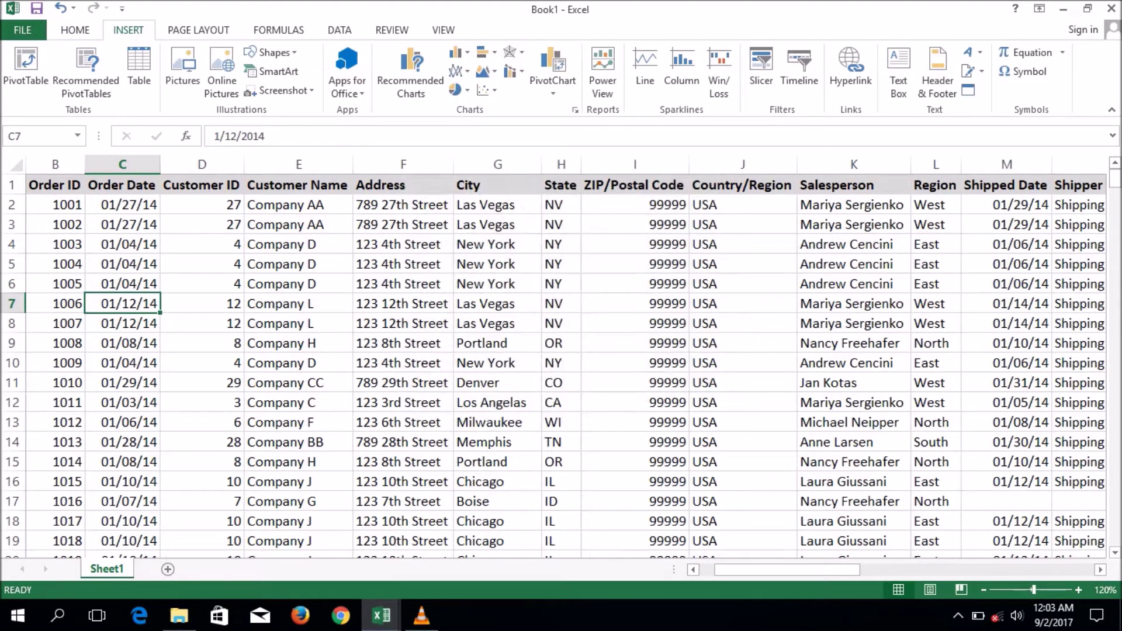
scroll(787, 569, "left", 1)
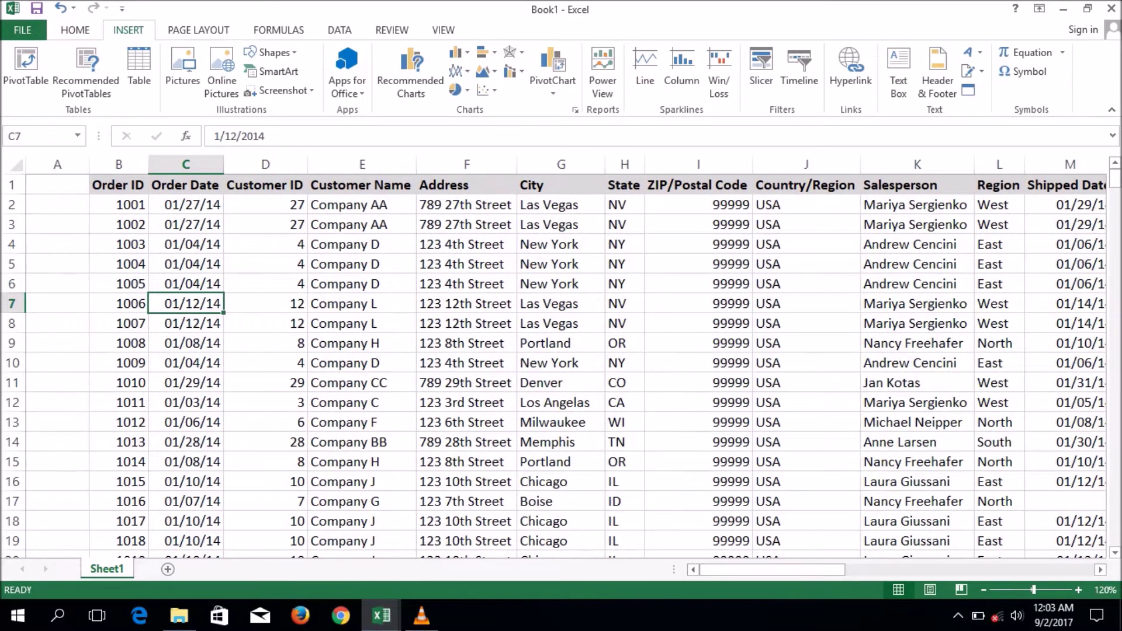
left_click(57, 283)
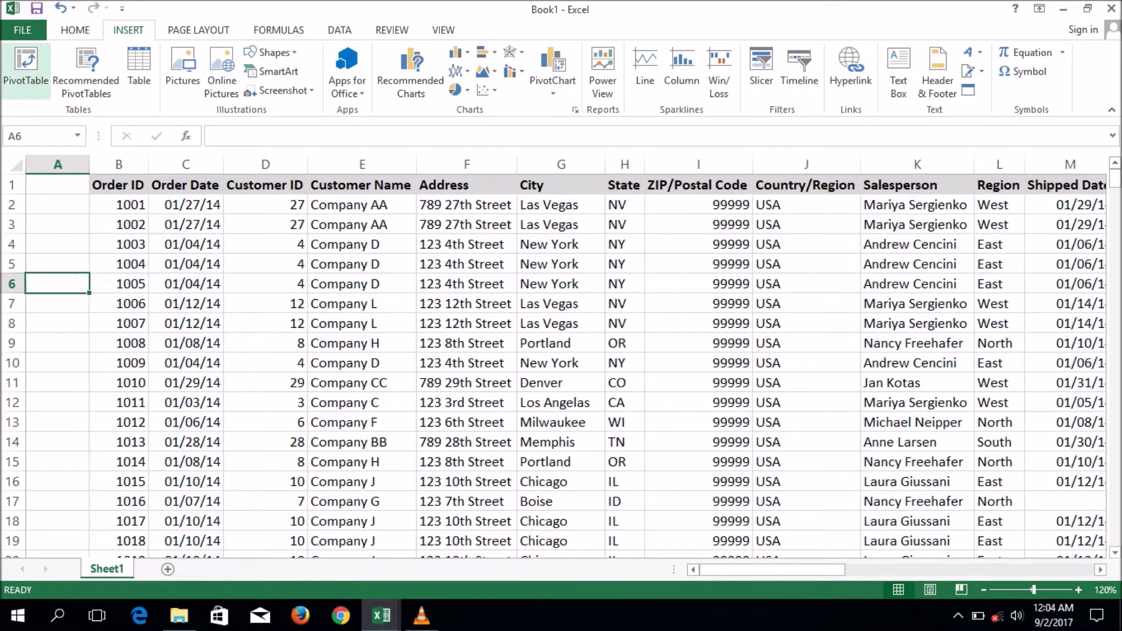
left_click(26, 64)
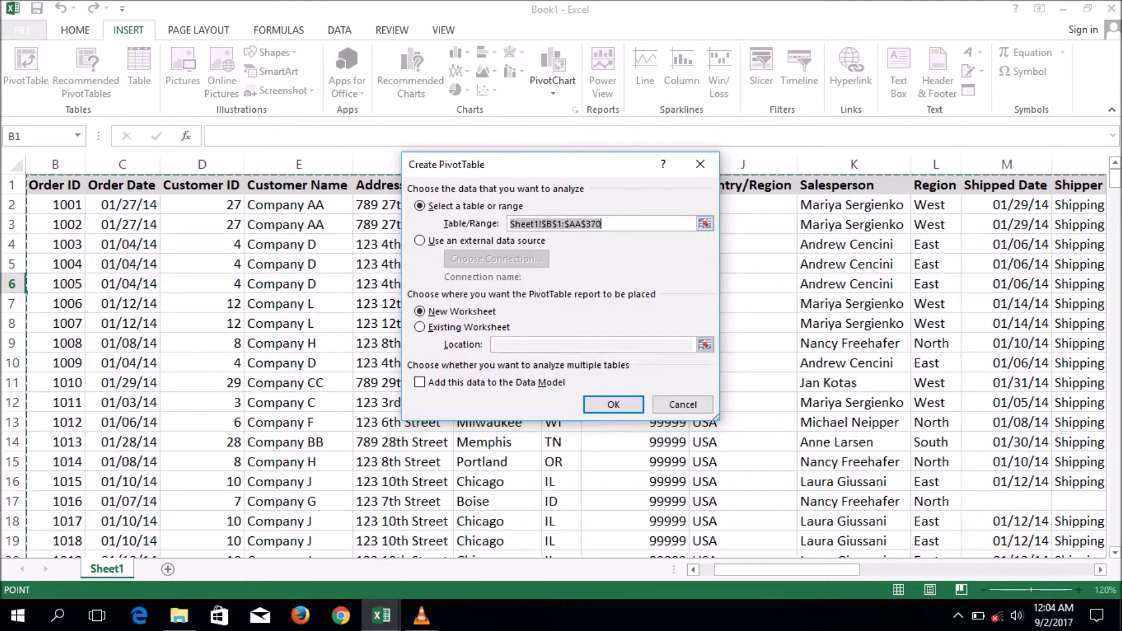
Keep the source range B1:AA370, place the PivotTable on a New Worksheet and confirm
scroll(567, 362, "down", 1)
scroll(567, 362, "down", 20)
scroll(567, 362, "down", 20)
scroll(567, 363, "down", 20)
scroll(567, 363, "down", 7)
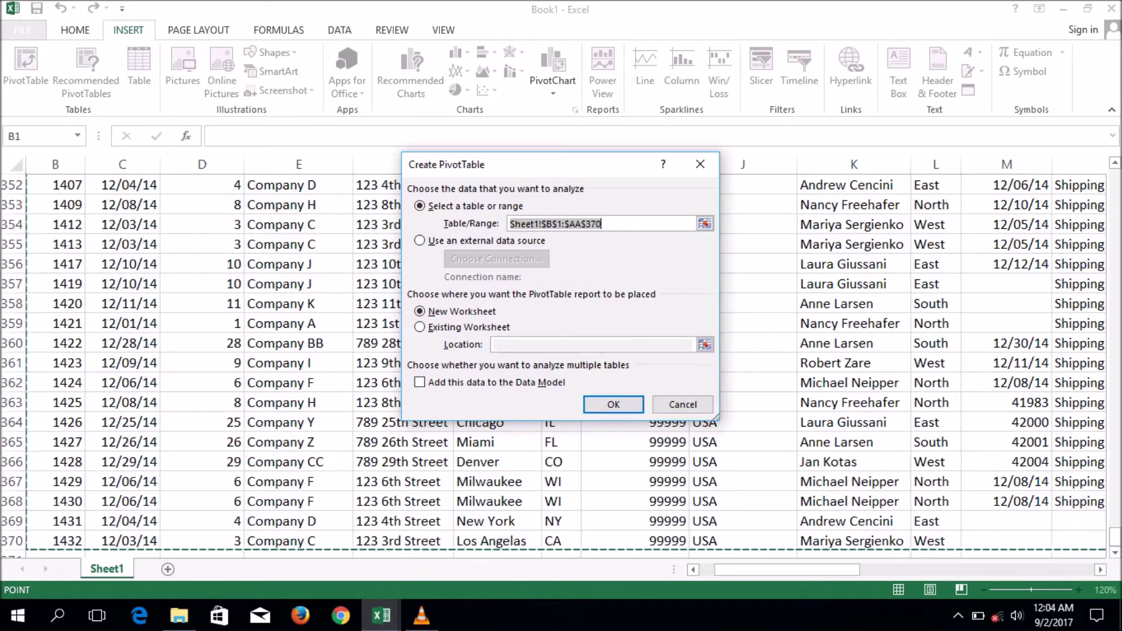
key("alt+e")
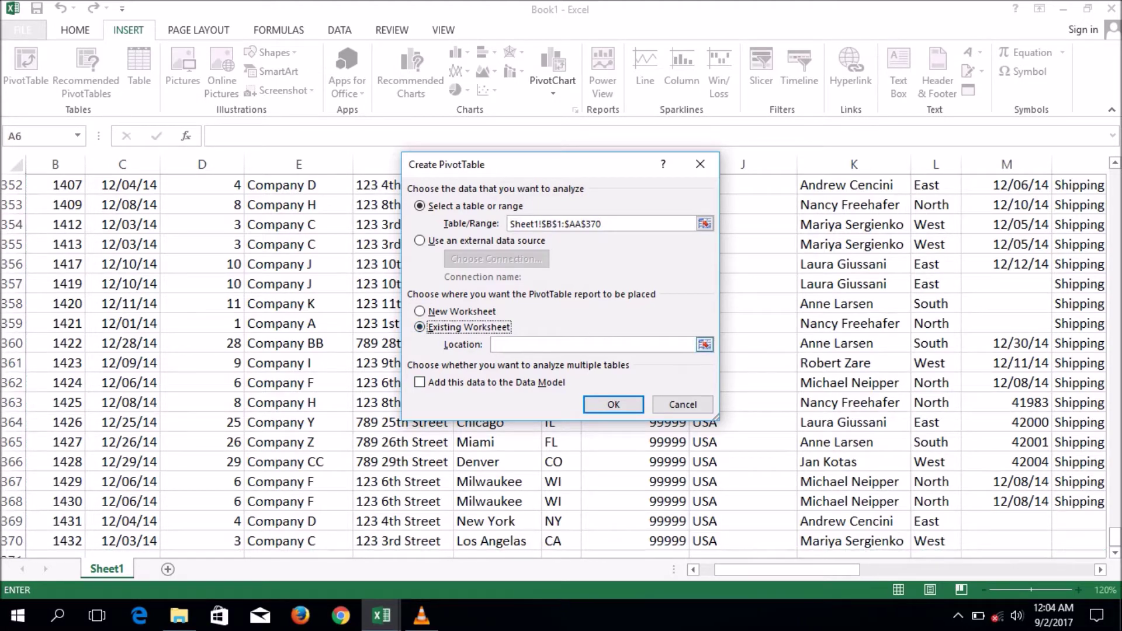
key("Tab")
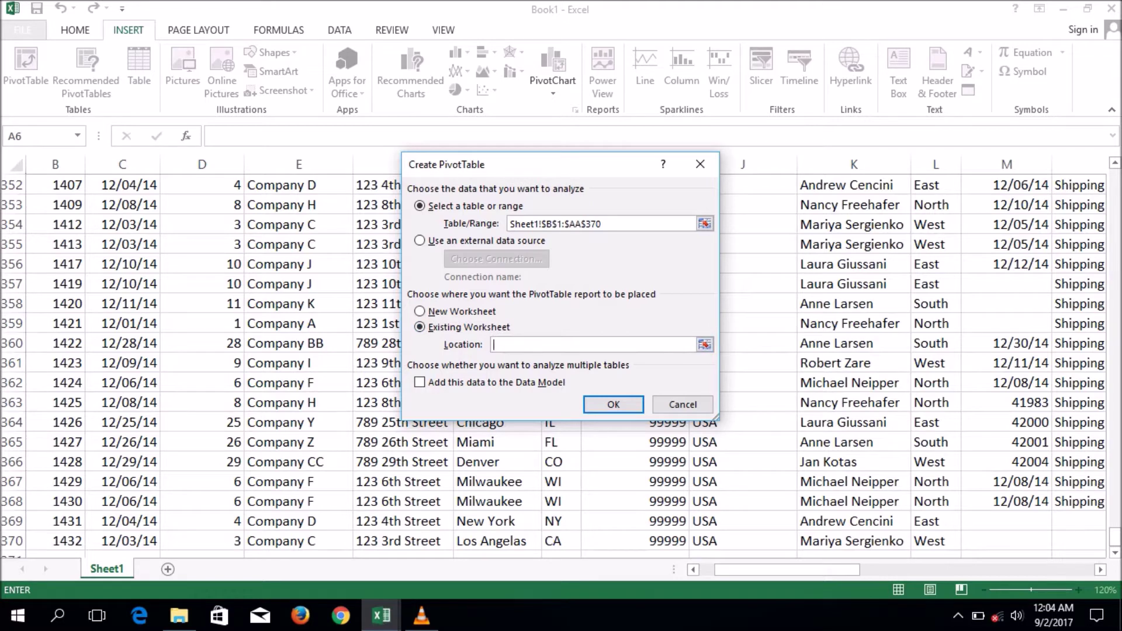
key("alt+n")
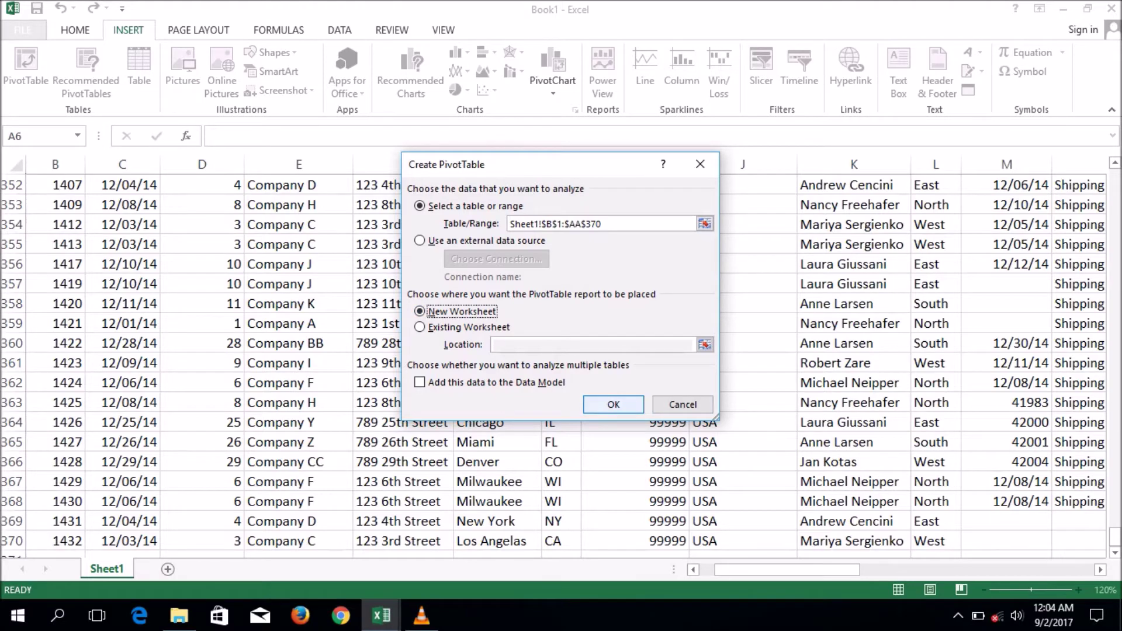
key("Return")
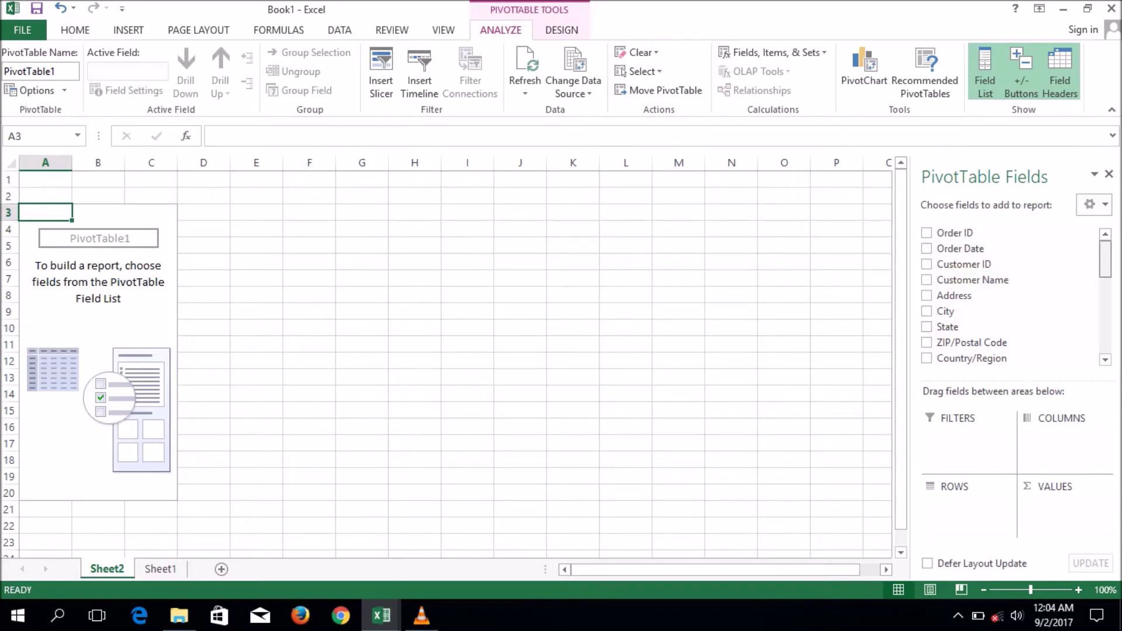
Compare Sheet1's order data with the empty PivotTable on Sheet2 and check a ZIP/Postal Code value
scroll(1011, 295, "down", 5)
scroll(1011, 295, "up", 1)
scroll(1011, 295, "up", 4)
left_click(161, 569)
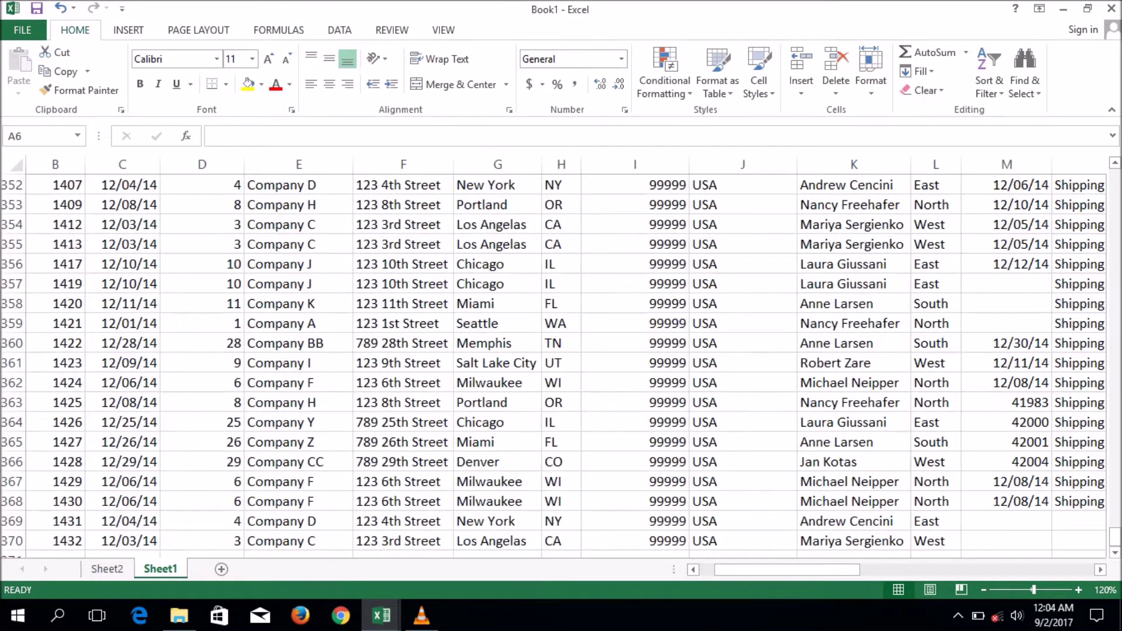
left_click_drag(1114, 537, 1114, 178)
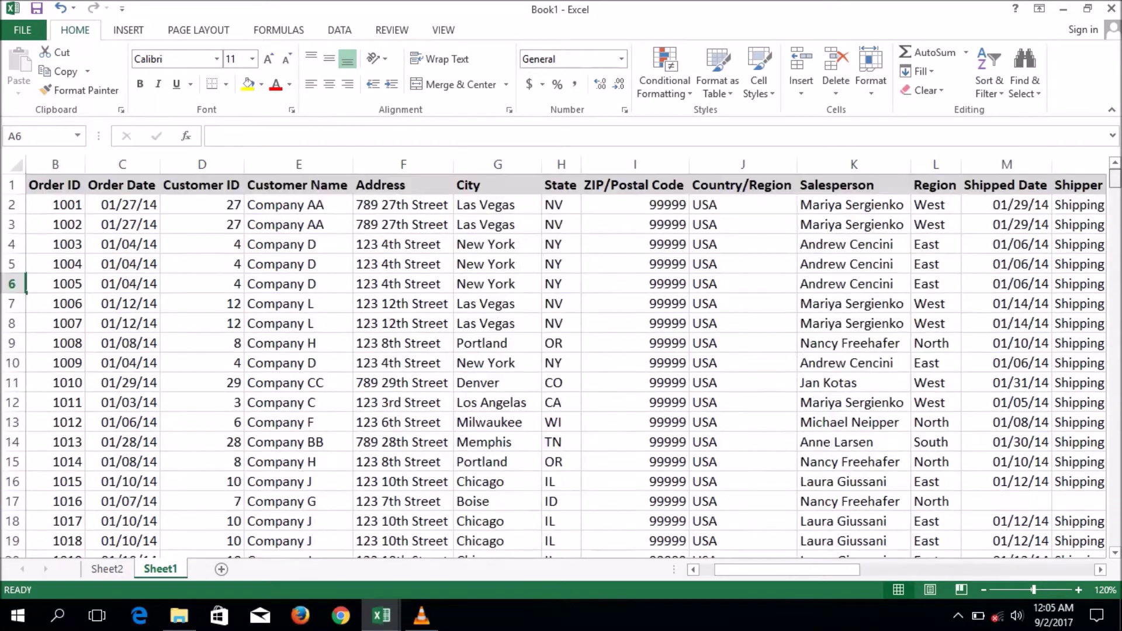
mouse_move(56, 186)
left_mouse_down()
mouse_move(345, 208)
mouse_move(789, 186)
left_mouse_up()
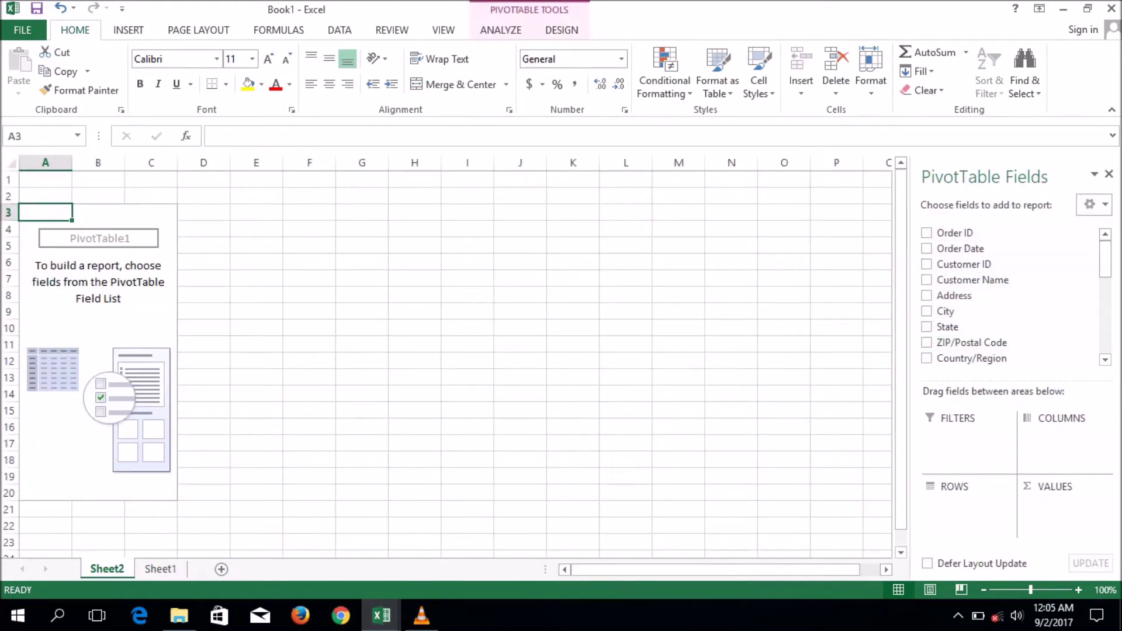
left_click(160, 569)
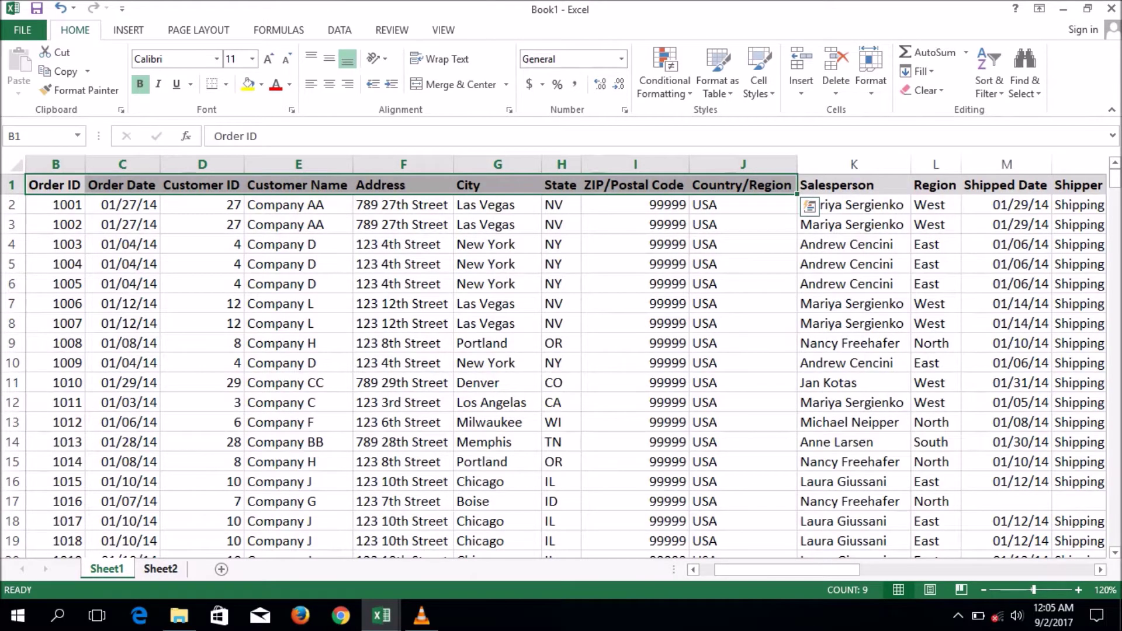
left_click(160, 569)
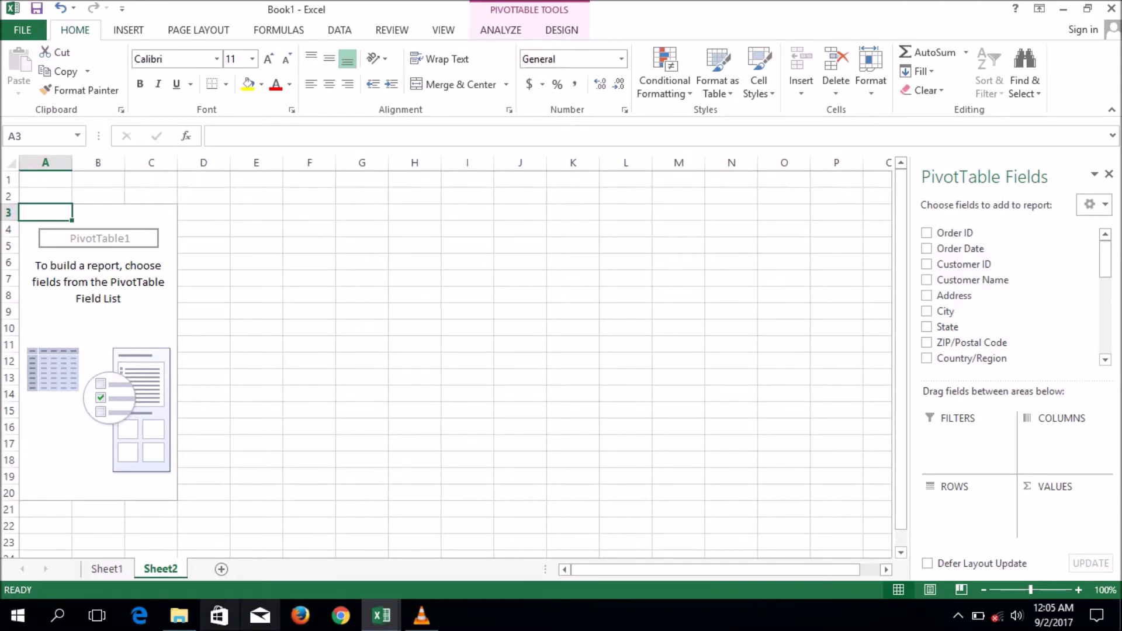
left_click(106, 569)
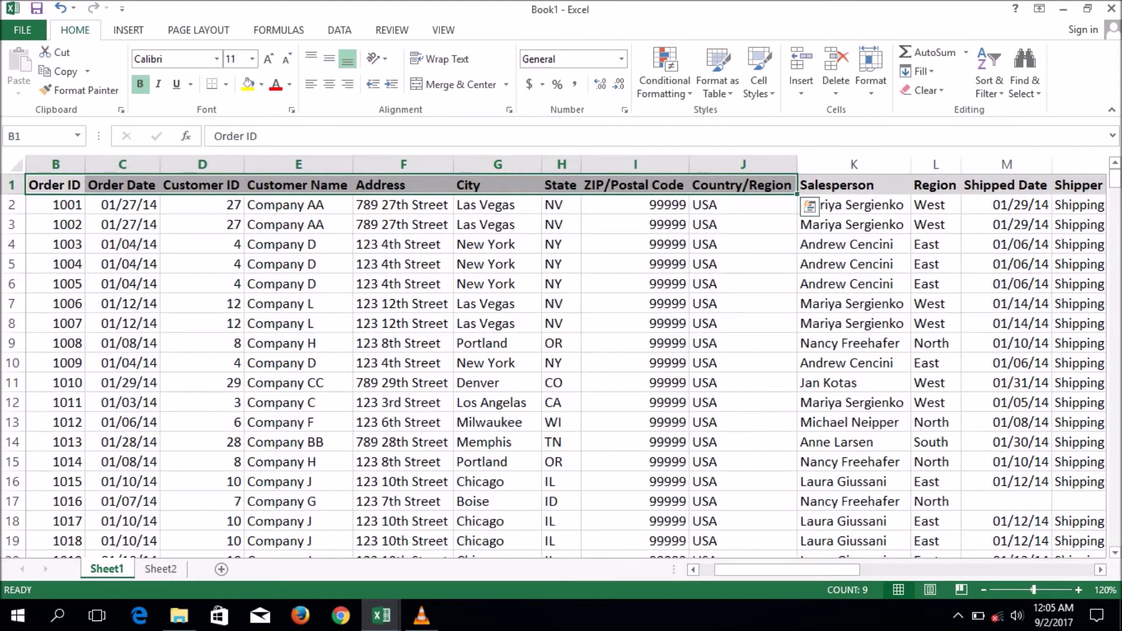
left_click(635, 224)
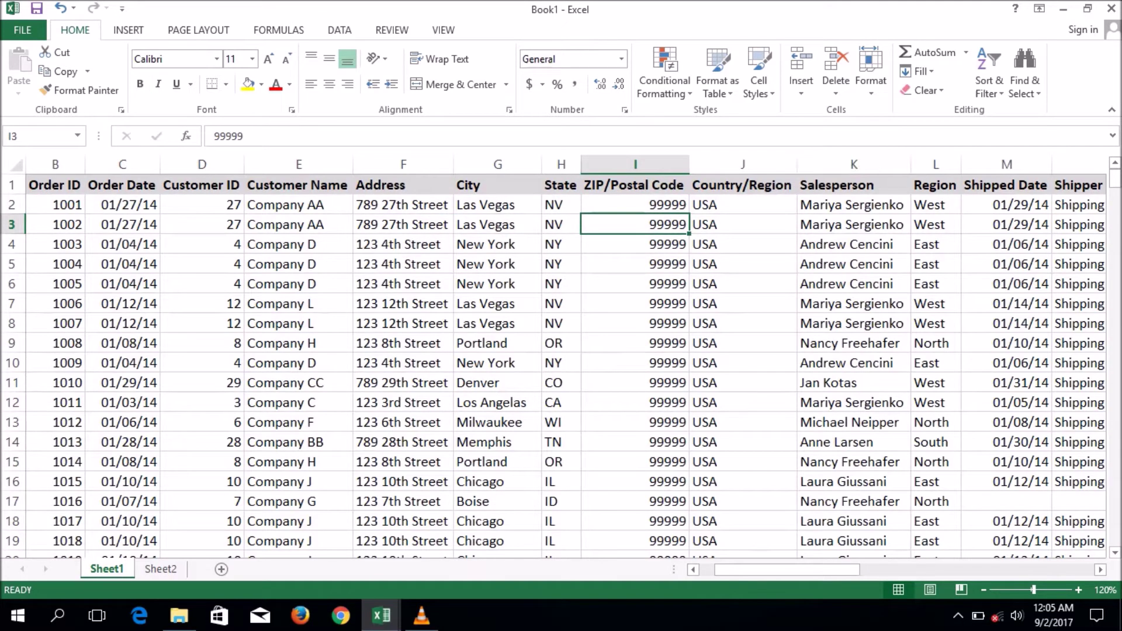
Highlight the Salesperson and Revenue columns on Sheet1, then return to Sheet2
left_click_drag(785, 570, 845, 569)
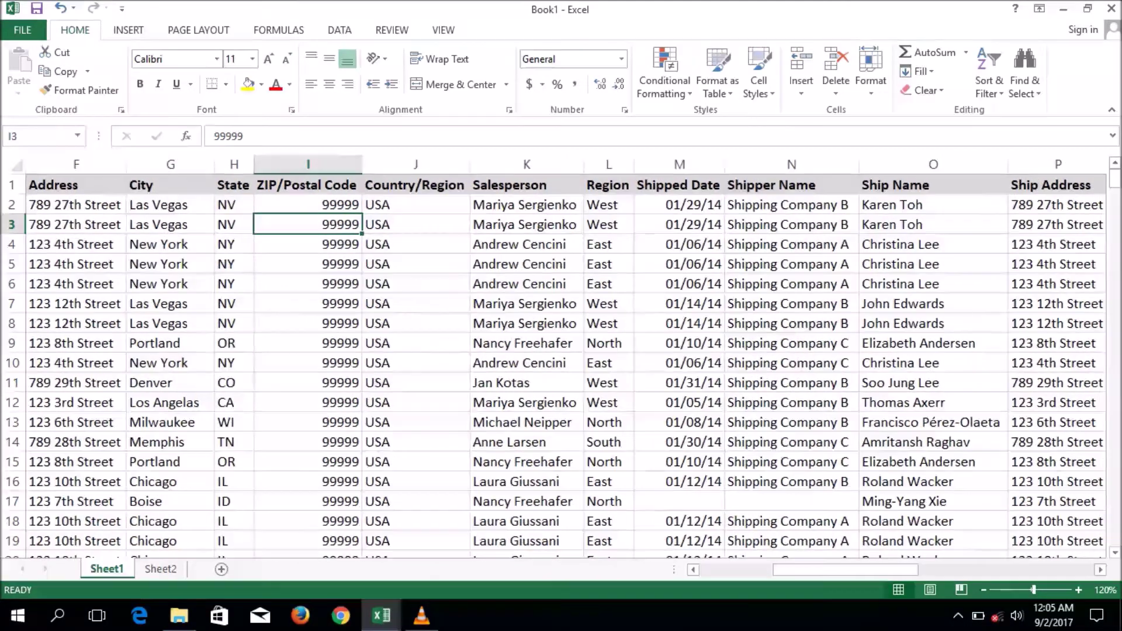
left_click(526, 184)
key("shift+Down")
key("shift+Down")
key("shift+Down")
key("shift+Down")
key("shift+Down")
key("shift+Down")
left_click(525, 303)
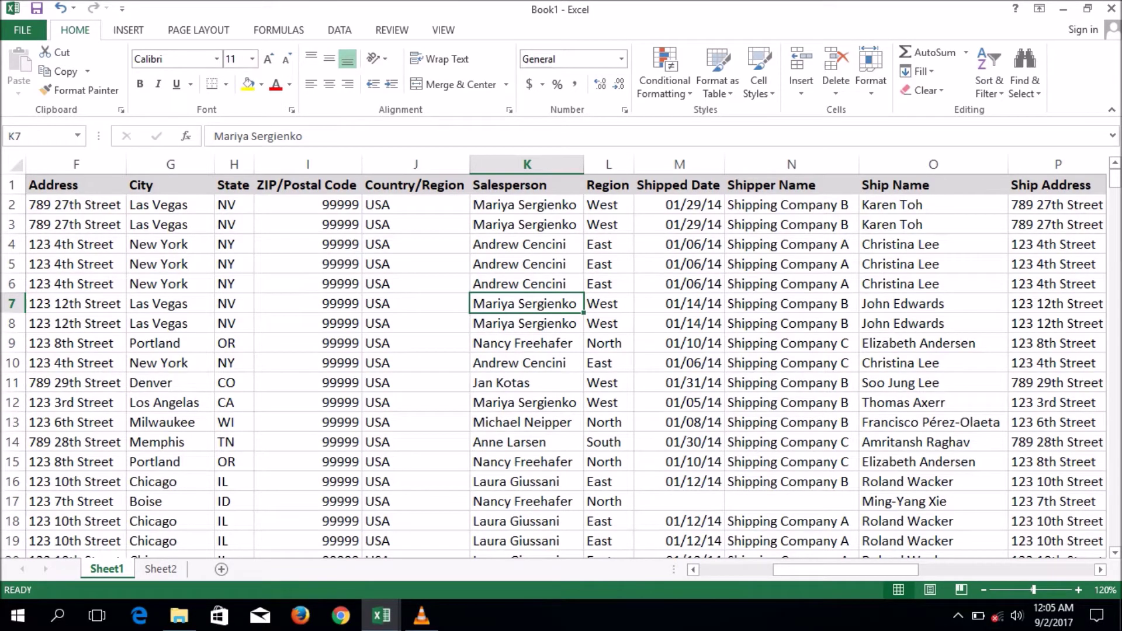
left_click_drag(845, 569, 1019, 570)
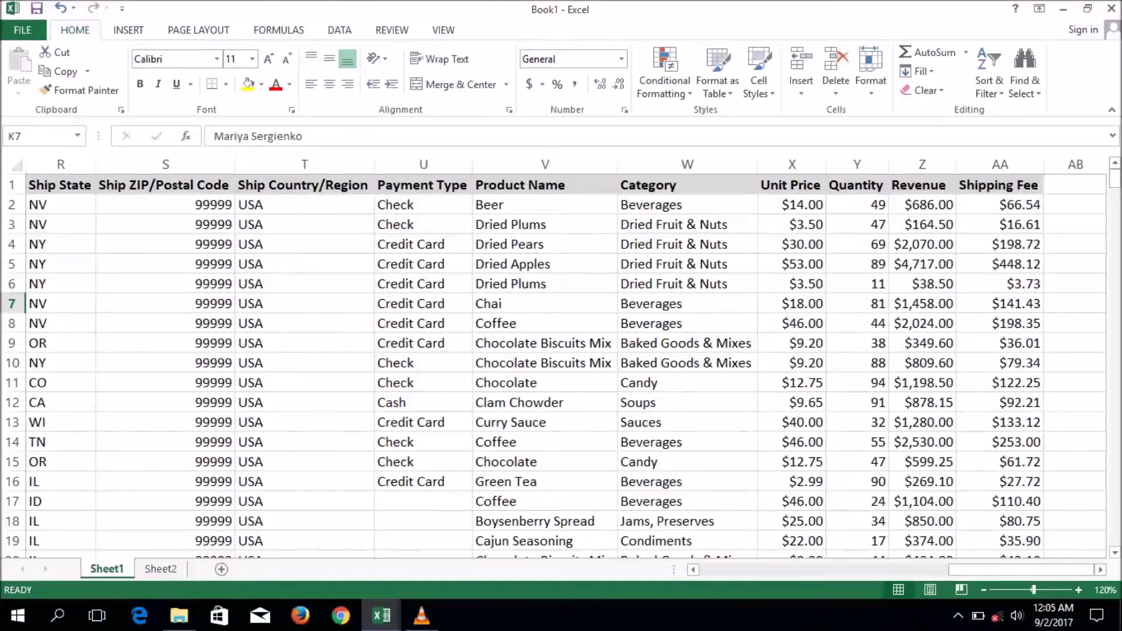
left_click_drag(922, 185, 922, 442)
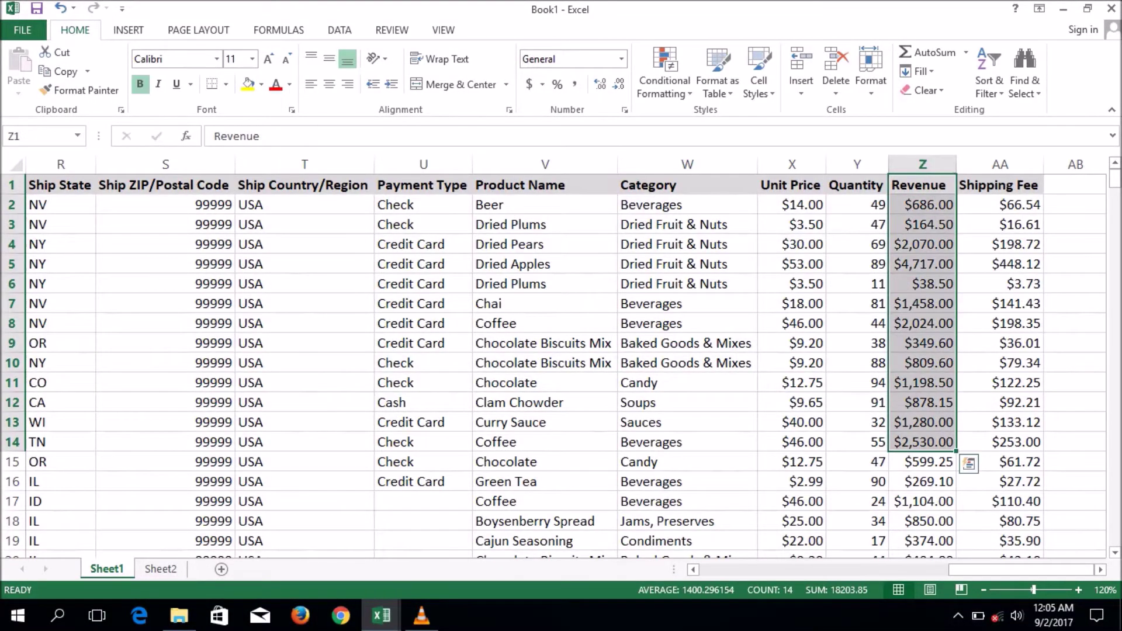
left_click_drag(1022, 570, 772, 570)
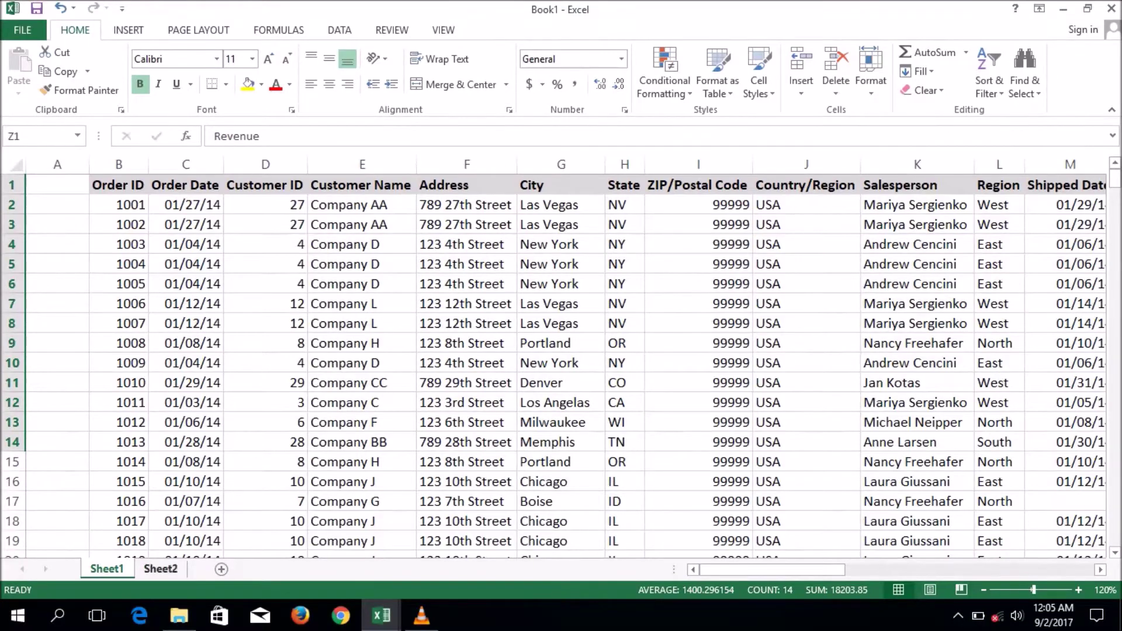
left_click(160, 569)
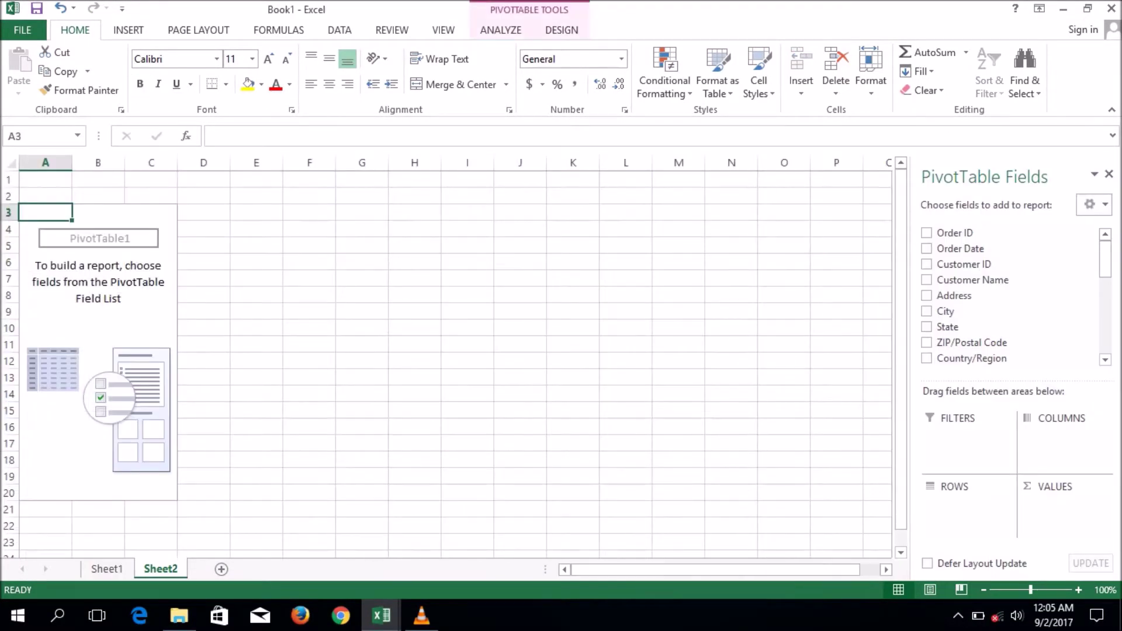
Add the Salesperson field to the PivotTable's ROWS area
left_click_drag(1104, 259, 1105, 329)
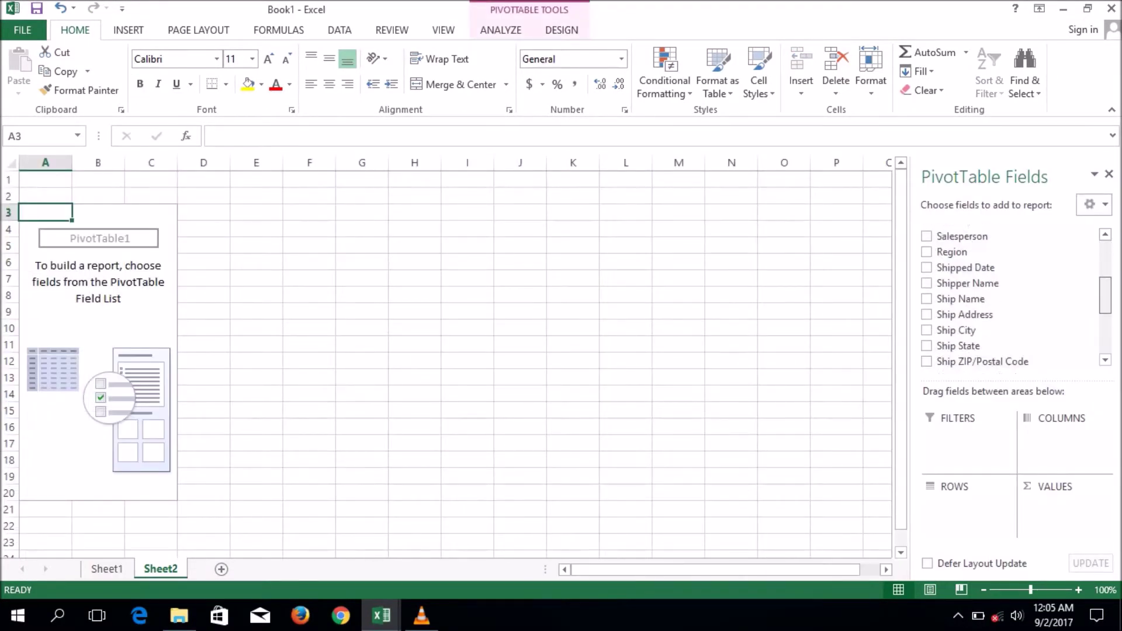
scroll(994, 316, "down", 1)
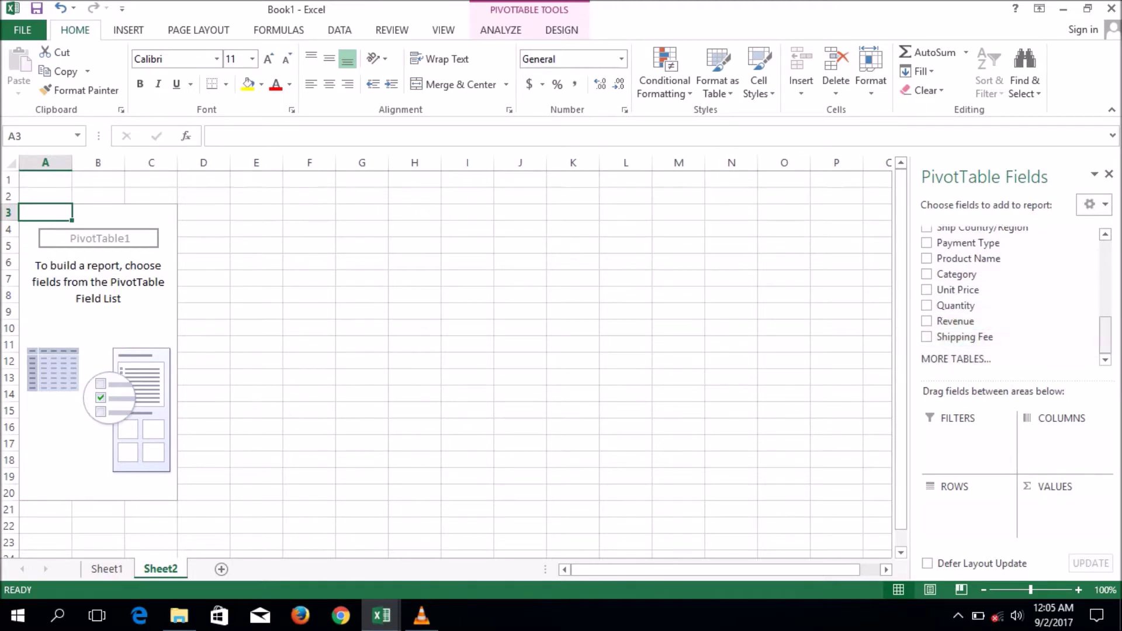
scroll(993, 292, "up", 1)
scroll(994, 292, "up", 1)
scroll(994, 292, "down", 1)
scroll(993, 292, "down", 1)
scroll(994, 298, "up", 2)
scroll(993, 298, "up", 2)
scroll(993, 298, "up", 1)
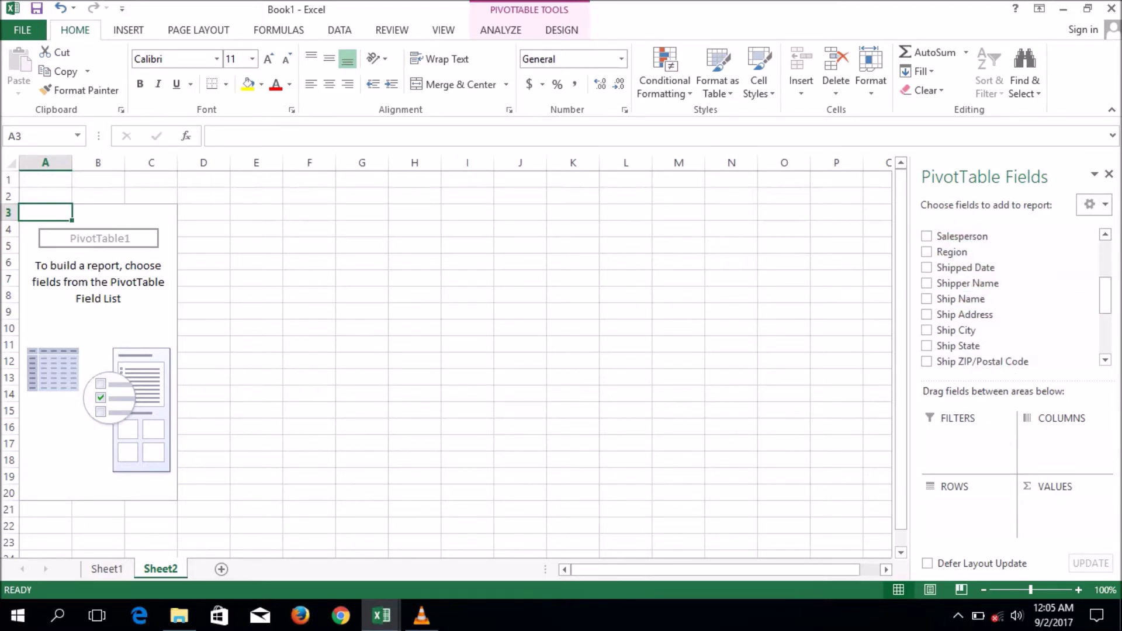
scroll(1016, 297, "down", 1)
left_click_drag(964, 301, 967, 503)
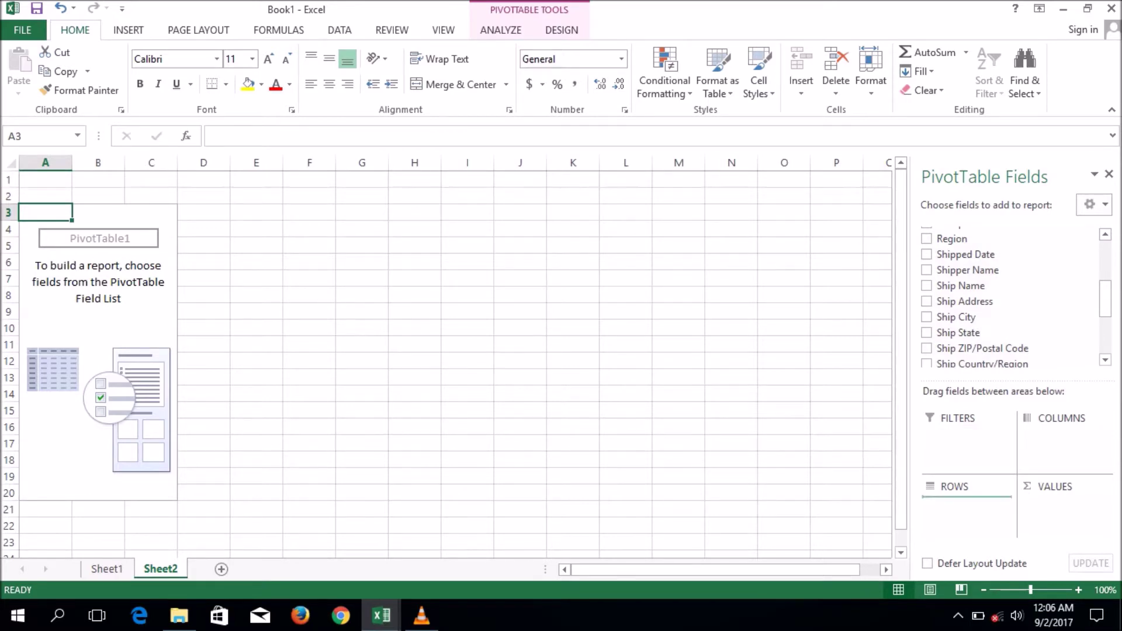
left_click_drag(967, 499, 967, 503)
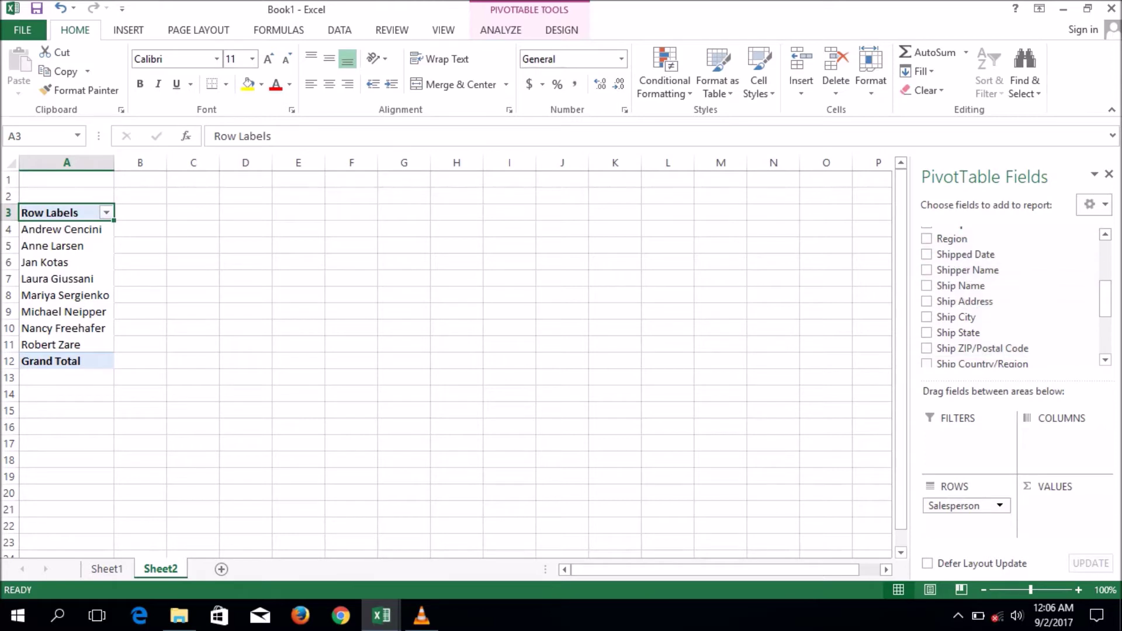
Add Revenue to VALUES as Sum of Revenue, giving a 435036.16 Grand Total
scroll(1005, 328, "down", 1)
scroll(1005, 328, "down", 1)
scroll(1005, 327, "down", 1)
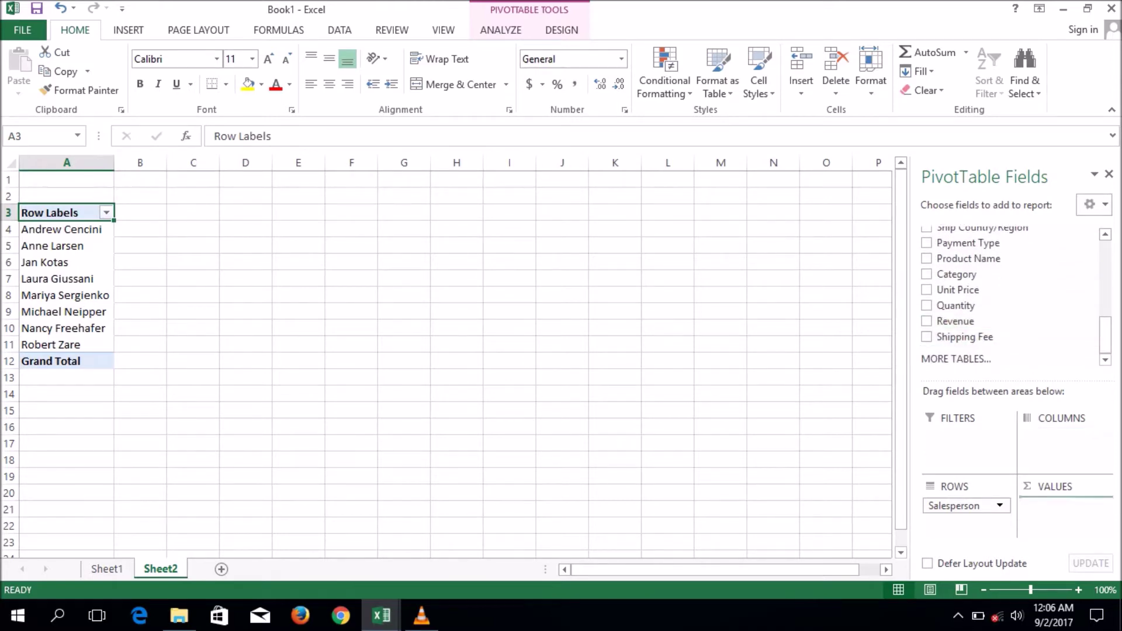
left_click_drag(955, 321, 1064, 506)
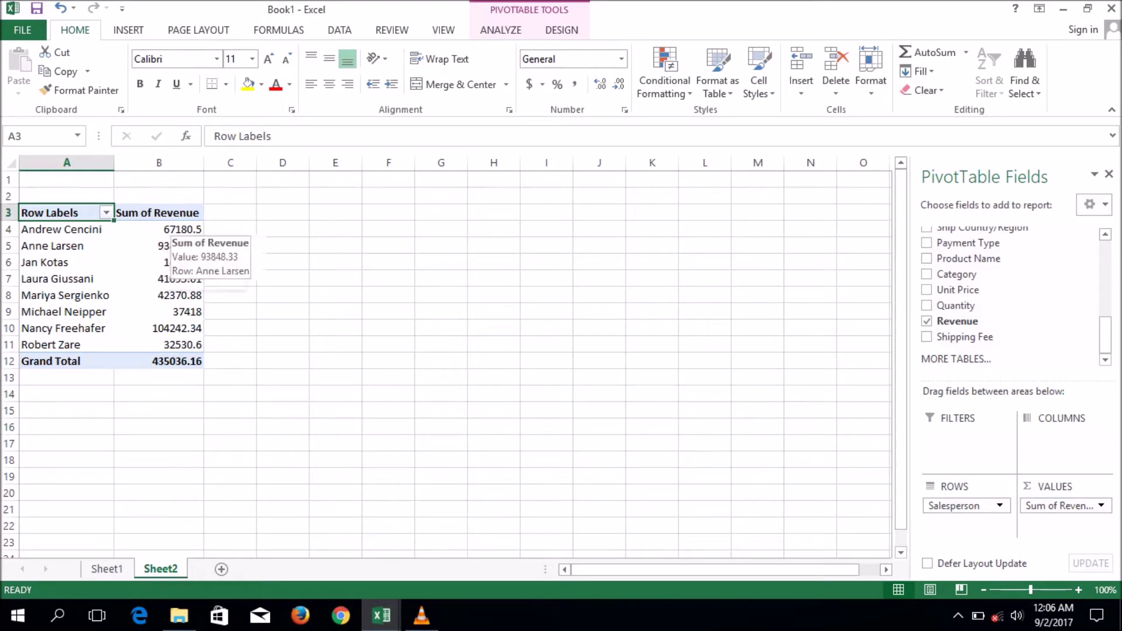
left_click(169, 229)
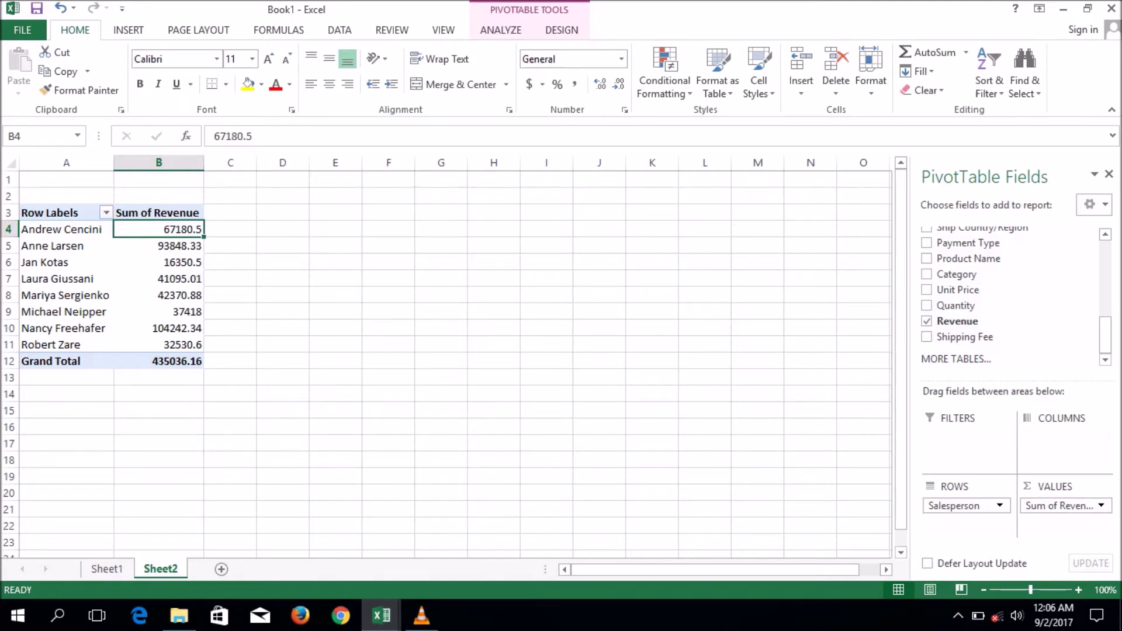
left_click_drag(175, 229, 175, 345)
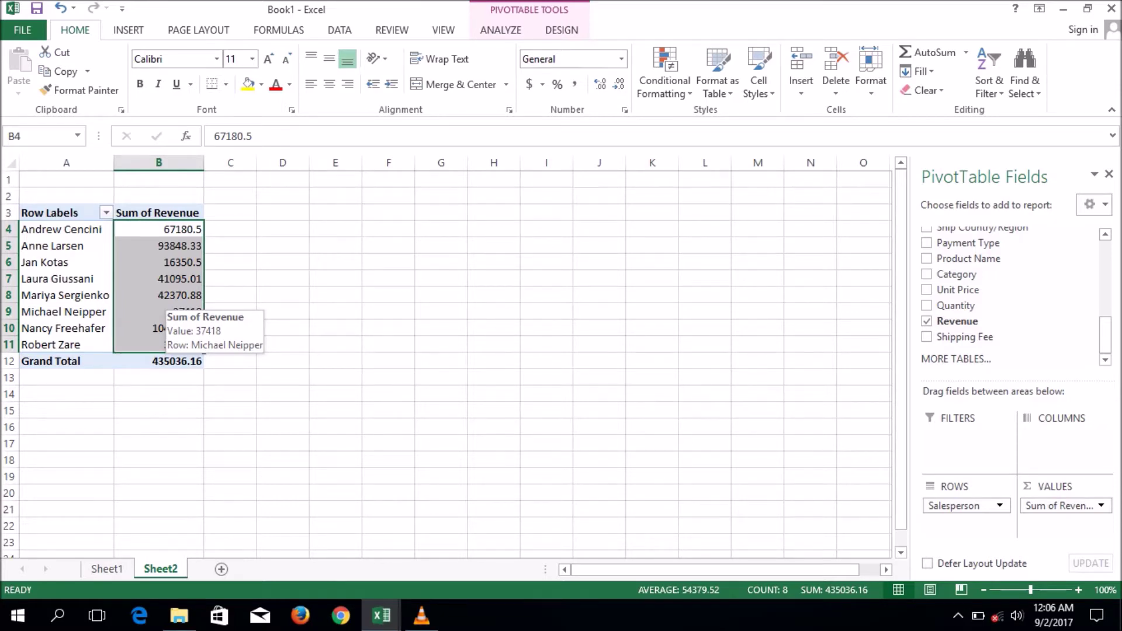
left_click(176, 229)
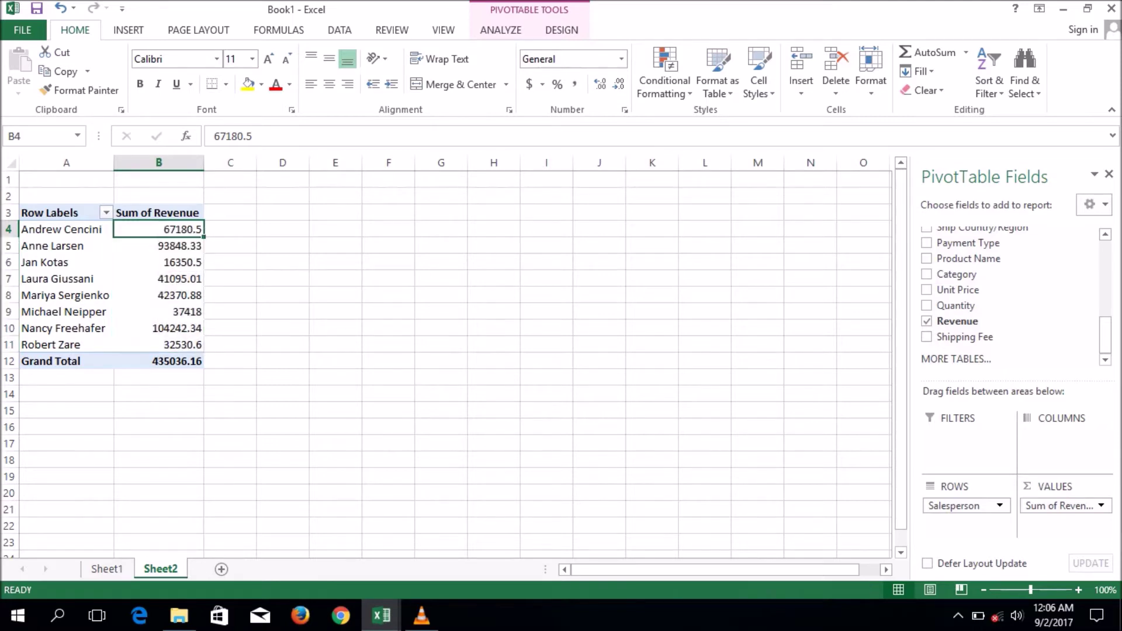
double_click(175, 361)
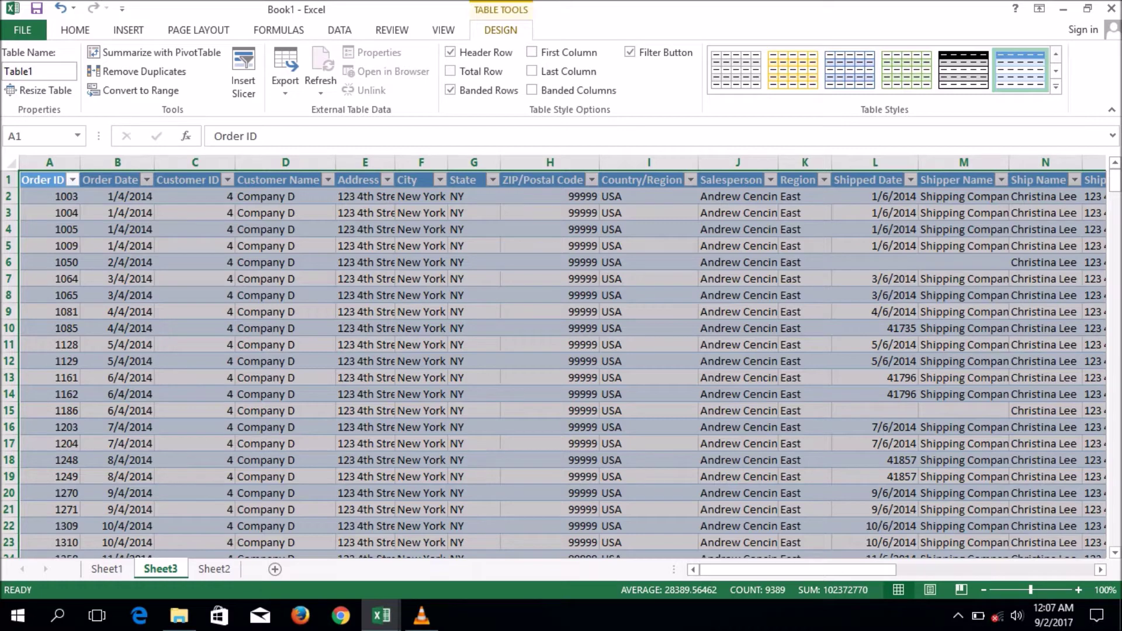
key("alt+e")
key("l")
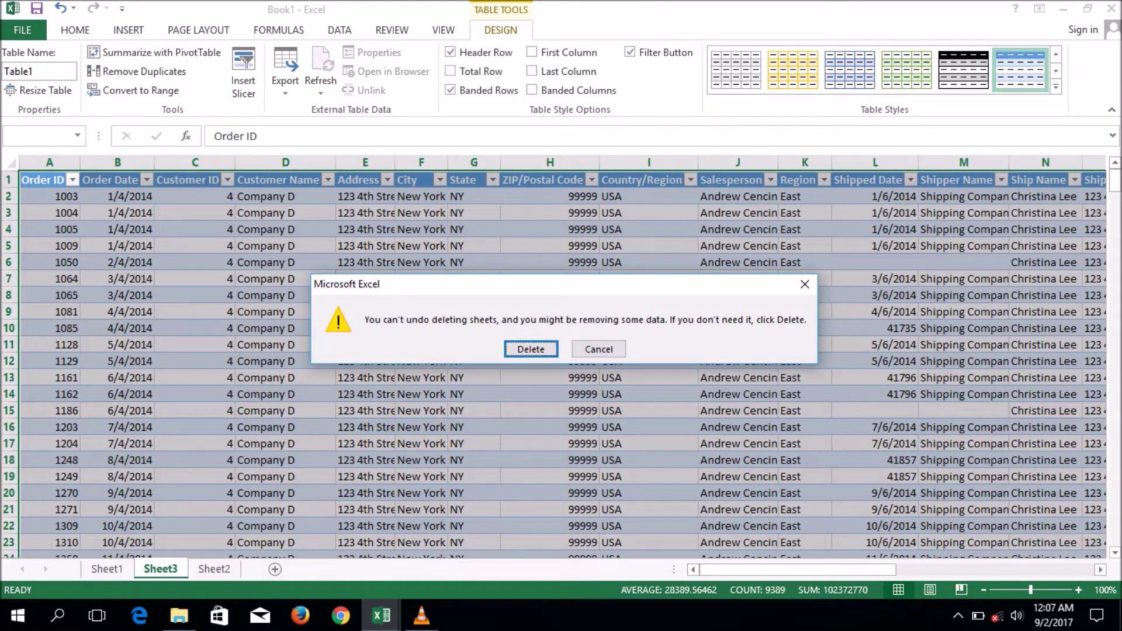
key("Return")
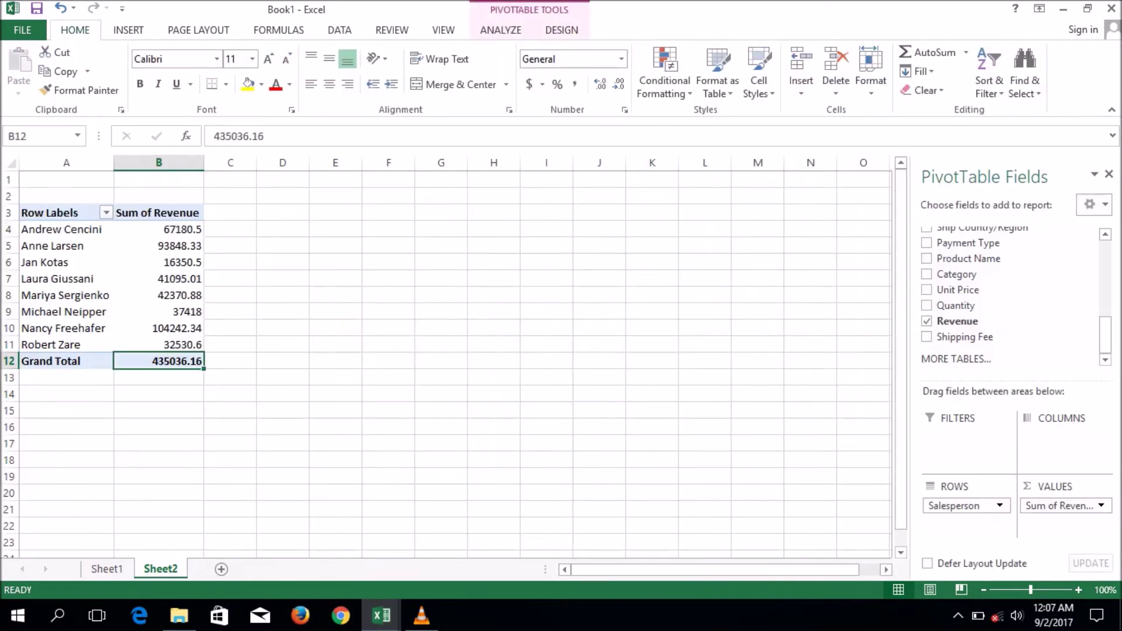
left_click(158, 246)
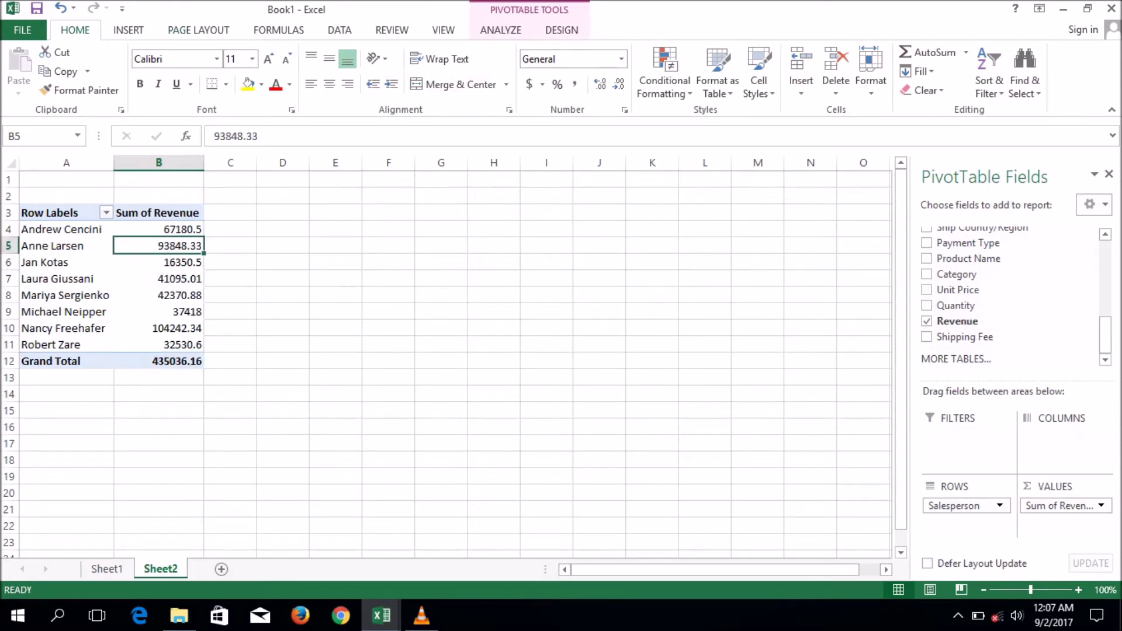
Insert a Pie PivotChart of Sum of Revenue by salesperson beside the PivotTable
left_click(128, 30)
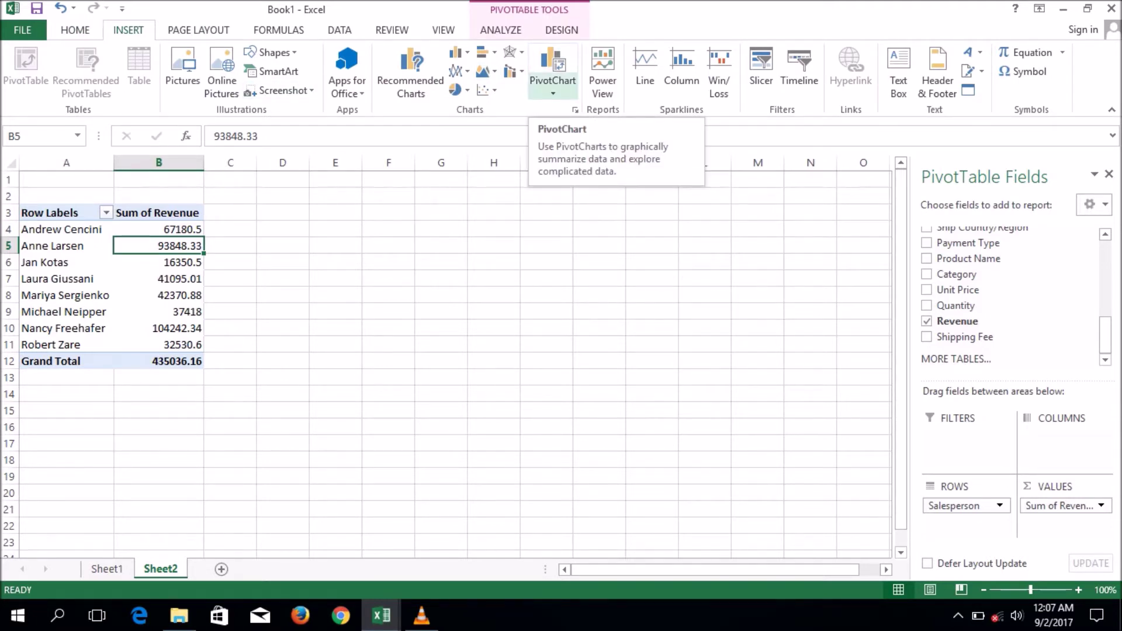
left_click(553, 90)
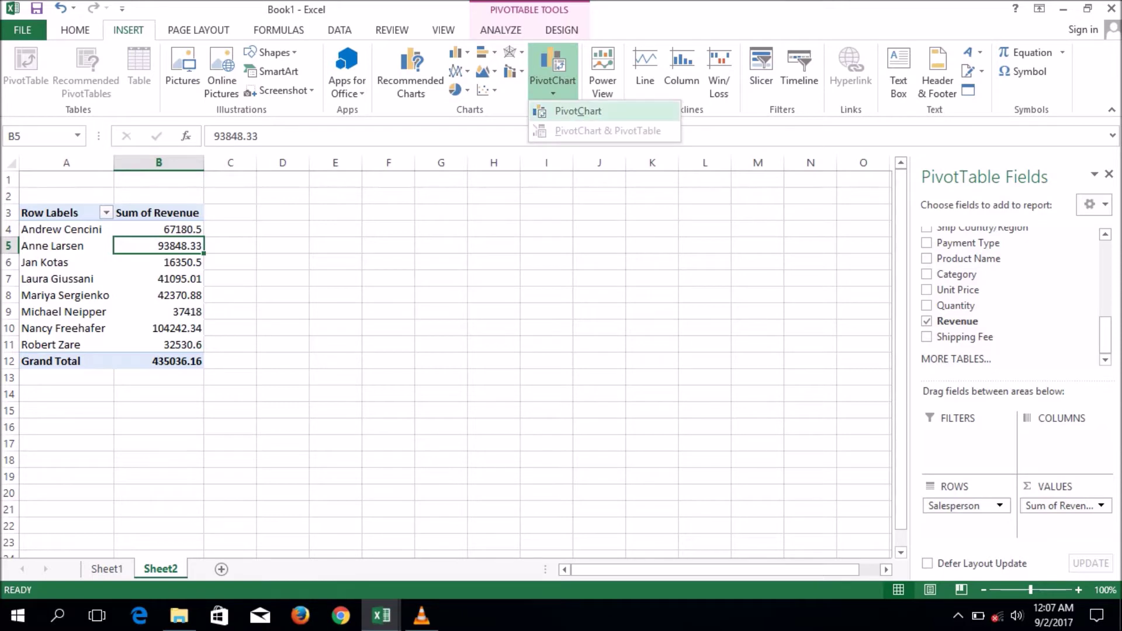
left_click(575, 111)
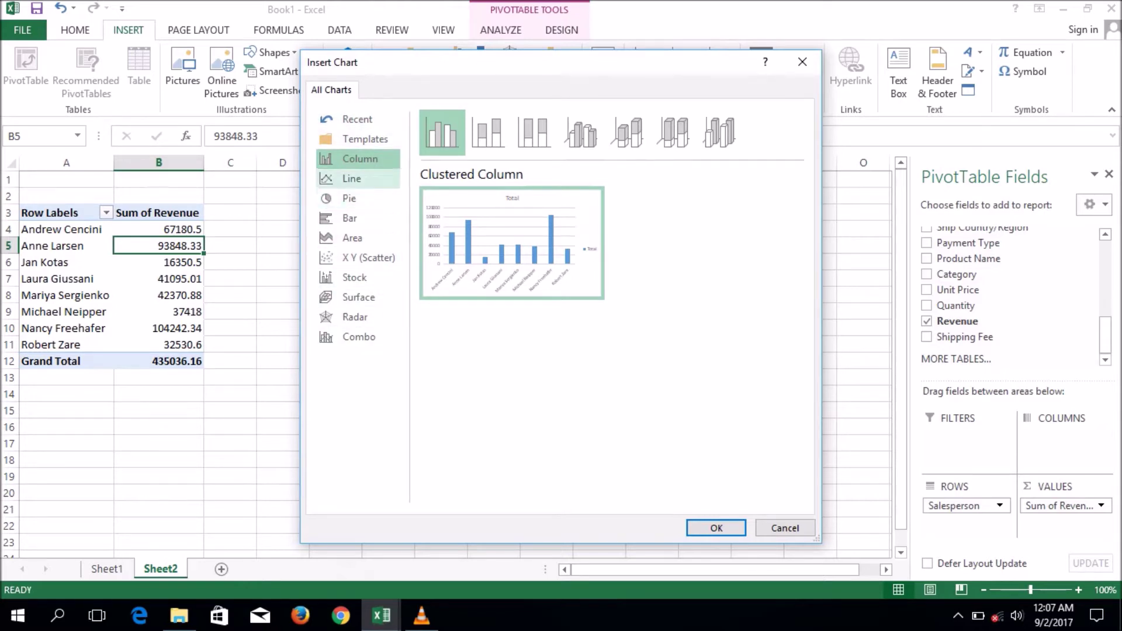
left_click(350, 198)
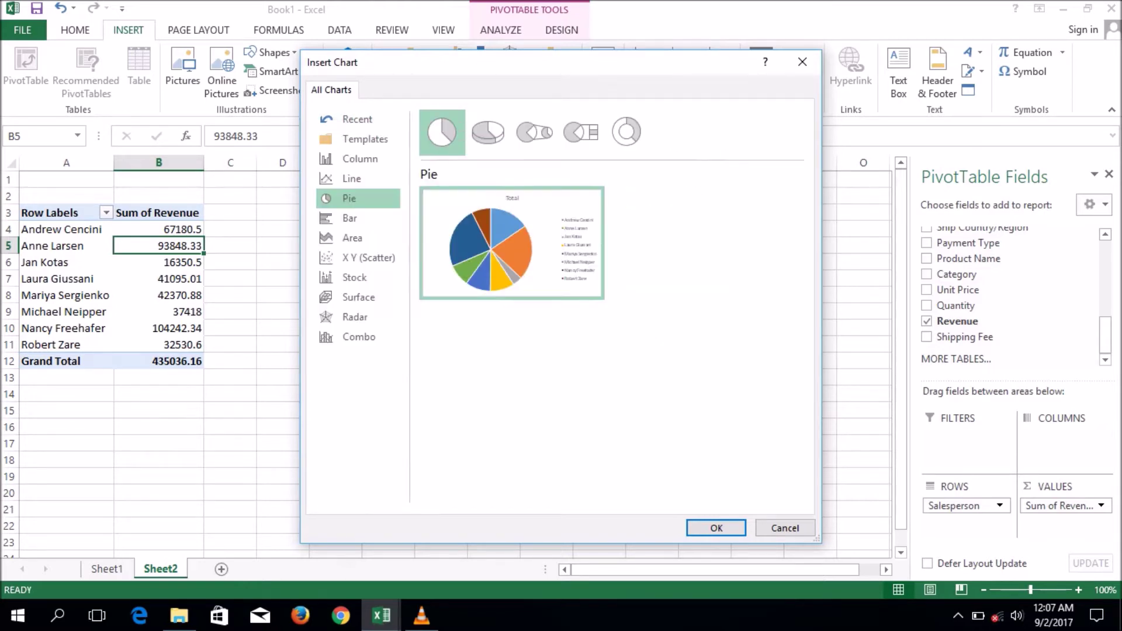
left_click(716, 527)
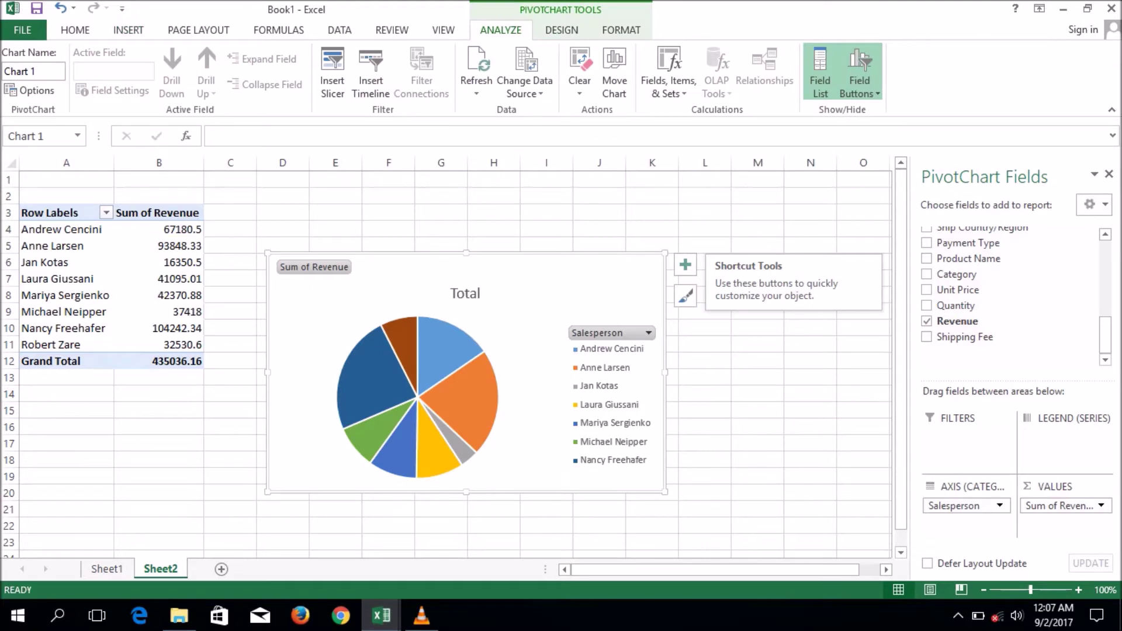
Turn on Data Labels so each pie slice shows the salesperson's revenue, keeping the legend
left_click(685, 265)
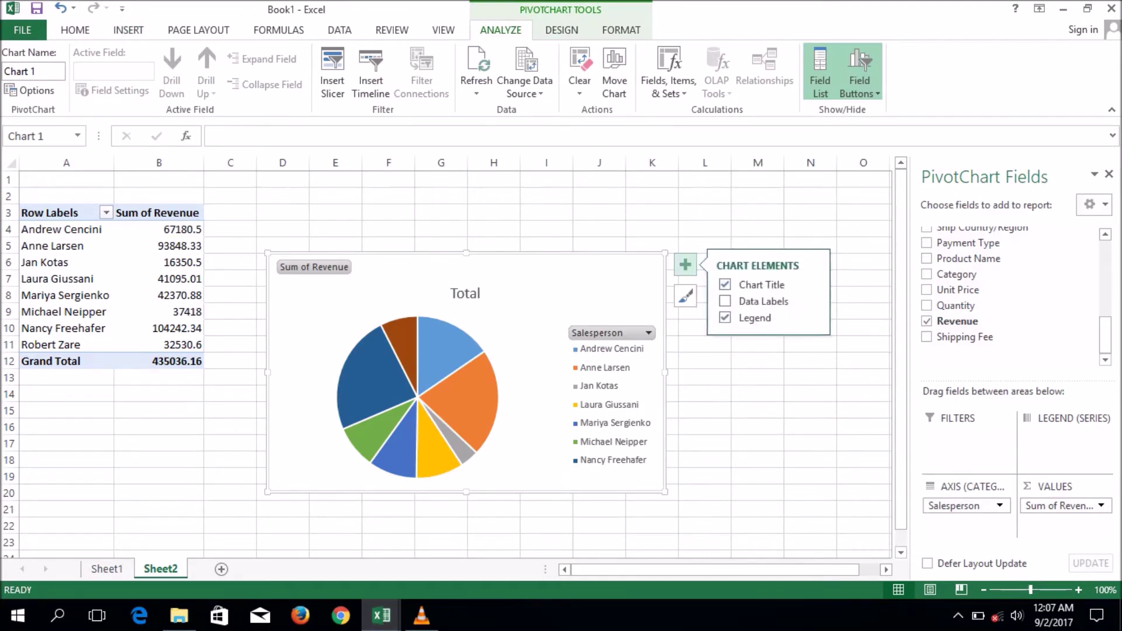
left_click(753, 317)
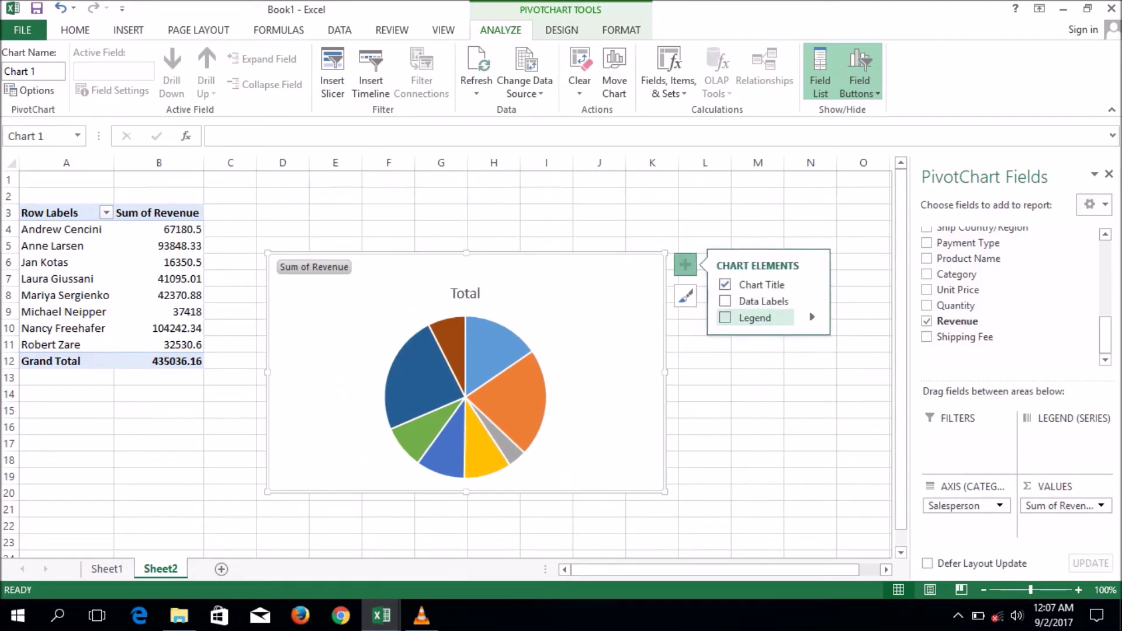
left_click(754, 318)
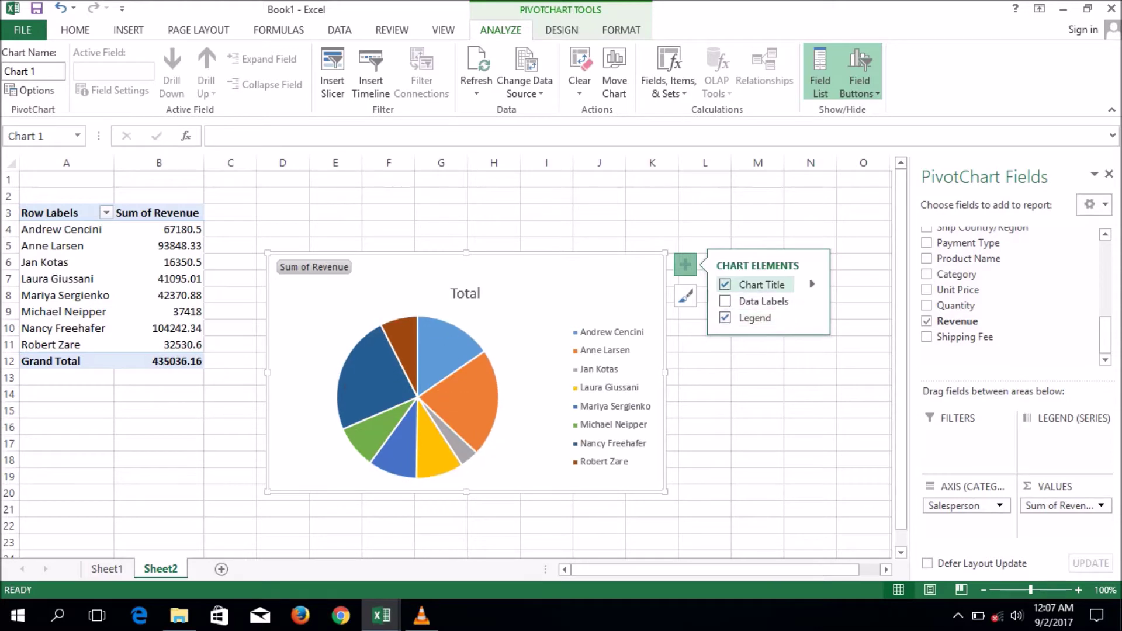
left_click(725, 301)
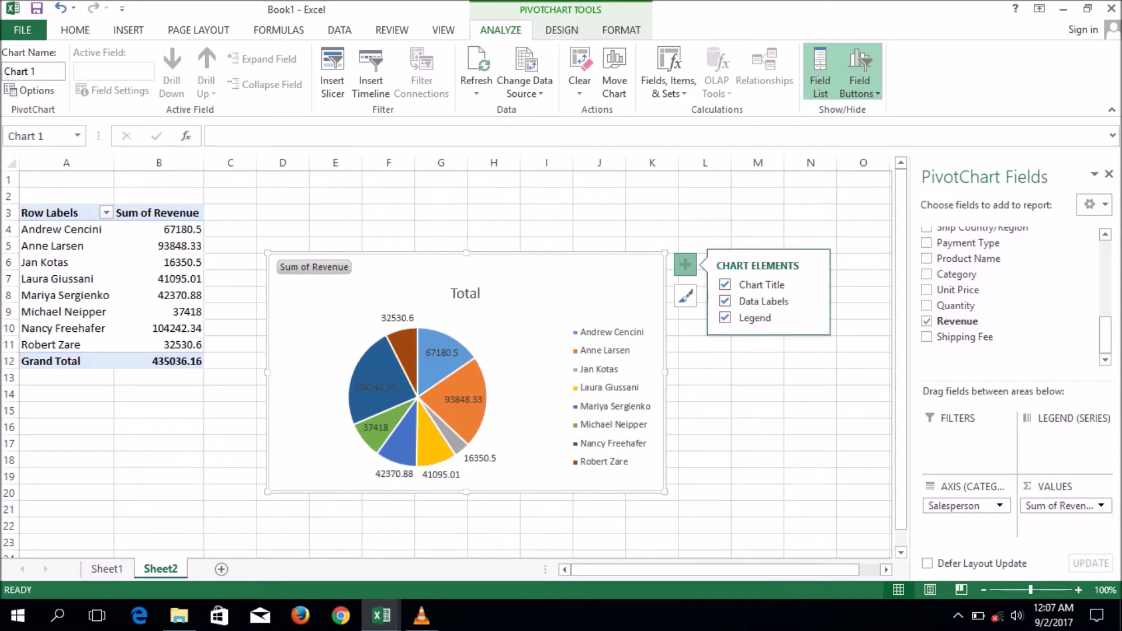
Enlarge the pie chart by dragging its resize handles
left_click_drag(665, 371, 758, 371)
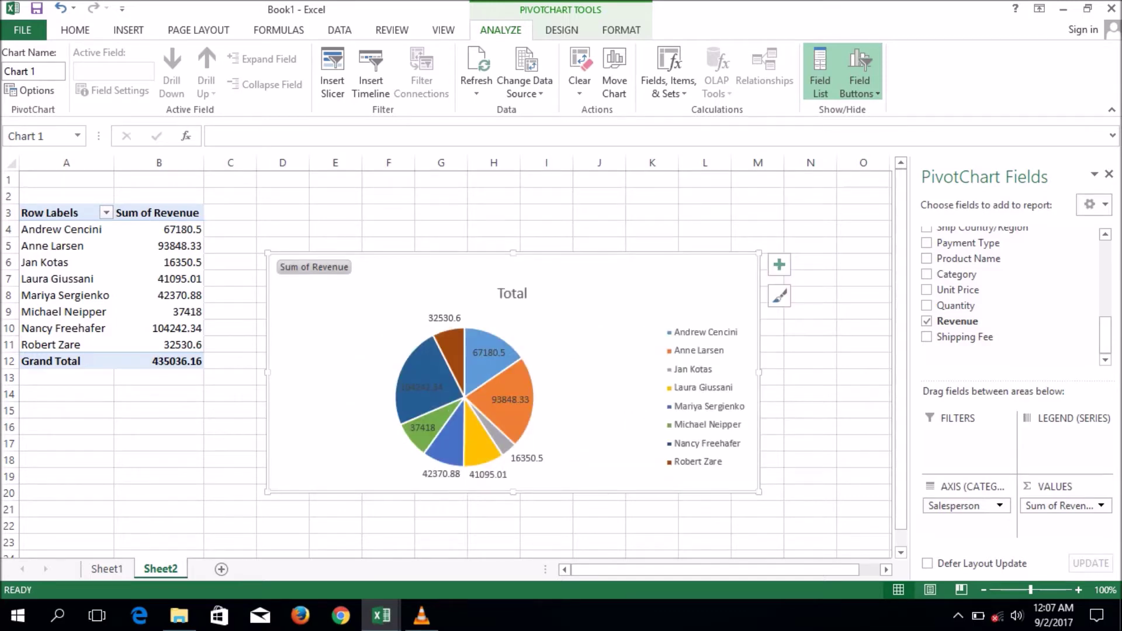
left_click_drag(513, 493, 513, 556)
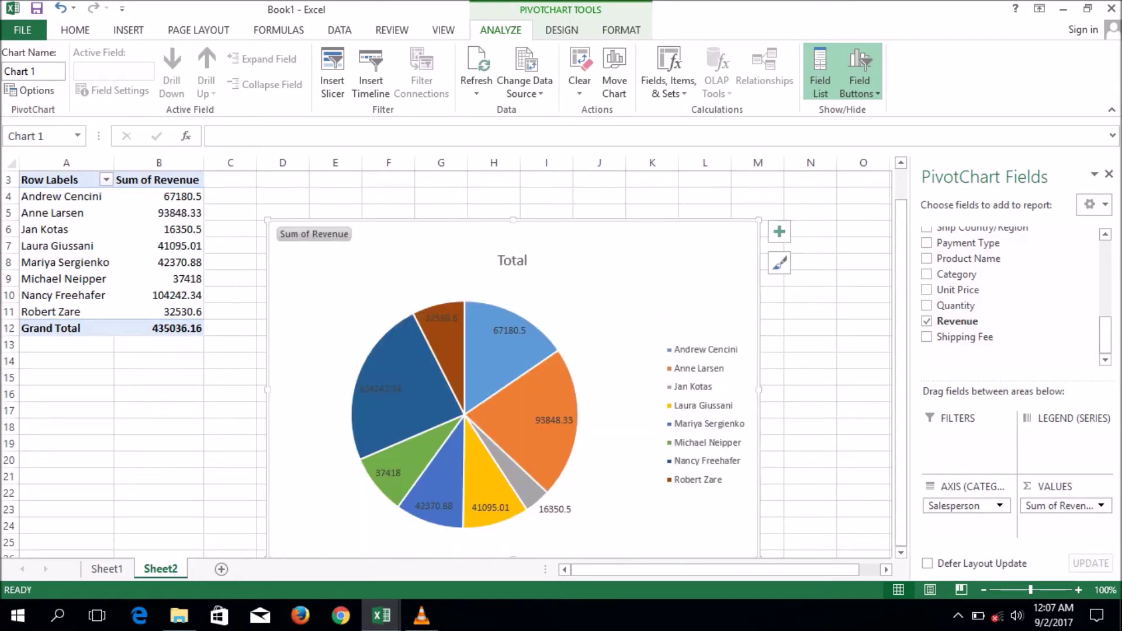
left_click_drag(758, 389, 709, 389)
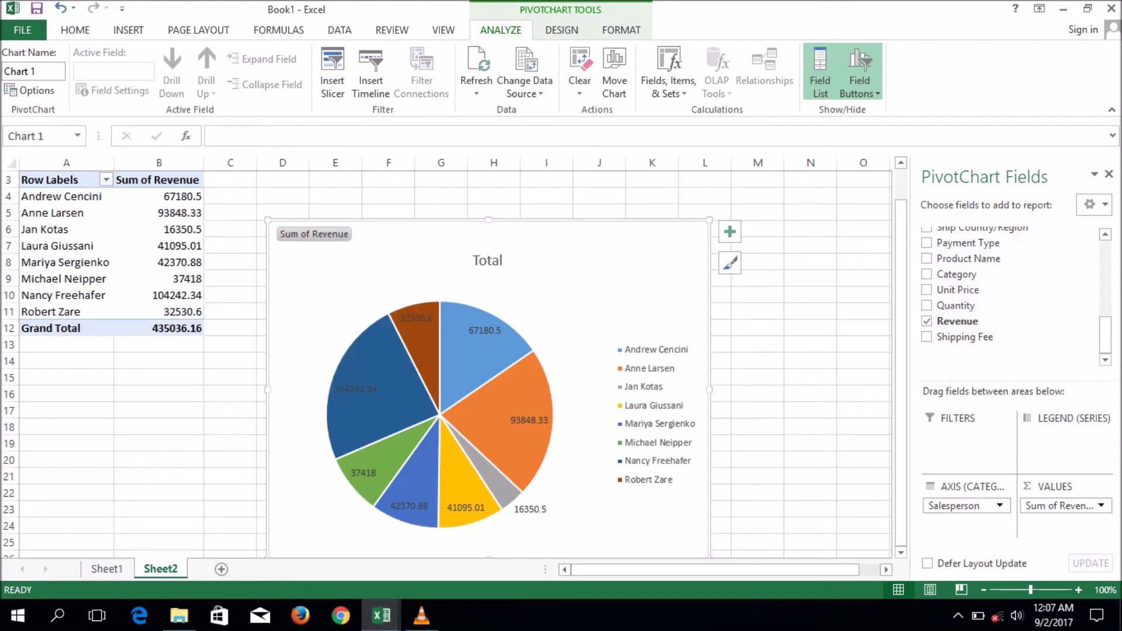
Change the pie chart title from Total to 'Revenue by Salespeople'
left_click(488, 261)
double_click(488, 260)
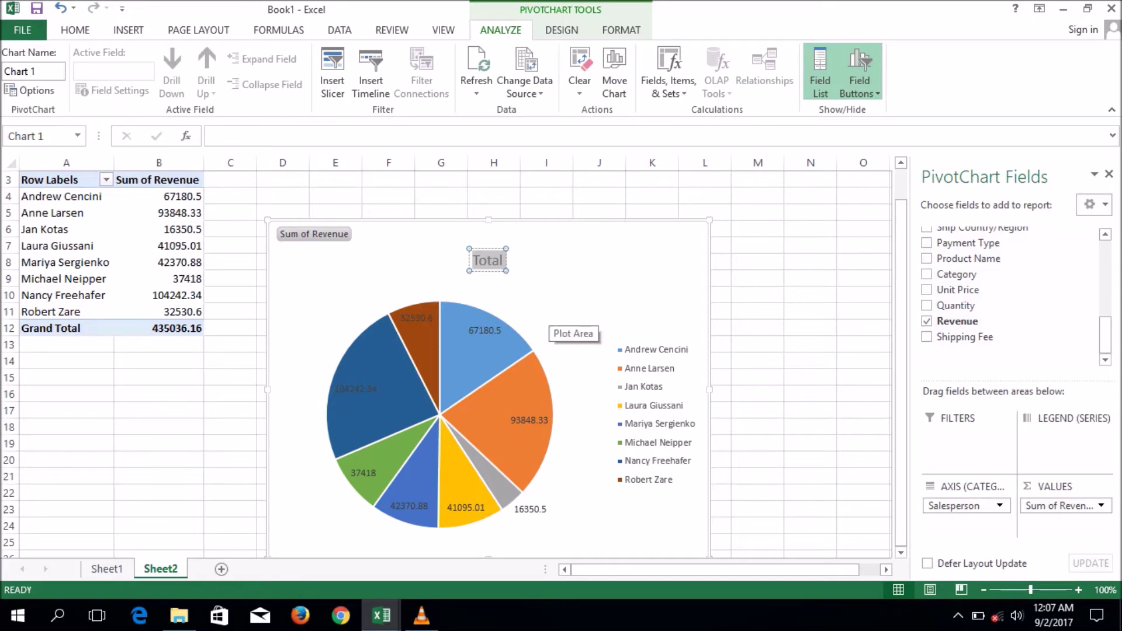
type("Re")
type("venur")
key("BackSpace")
type("e")
type(" by")
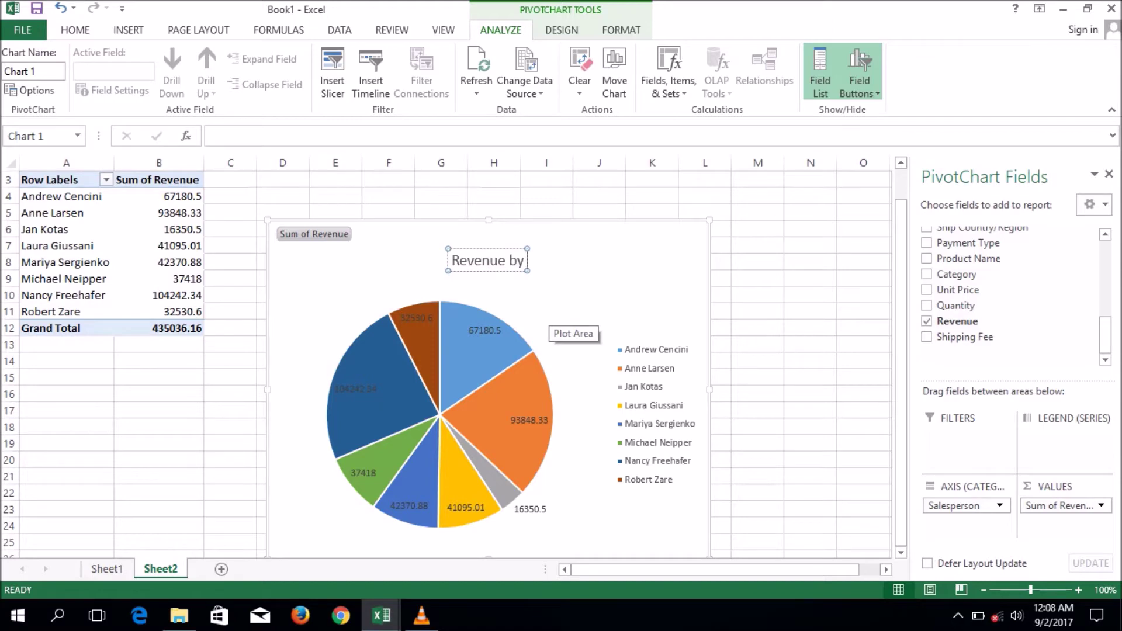
type(" Salespe")
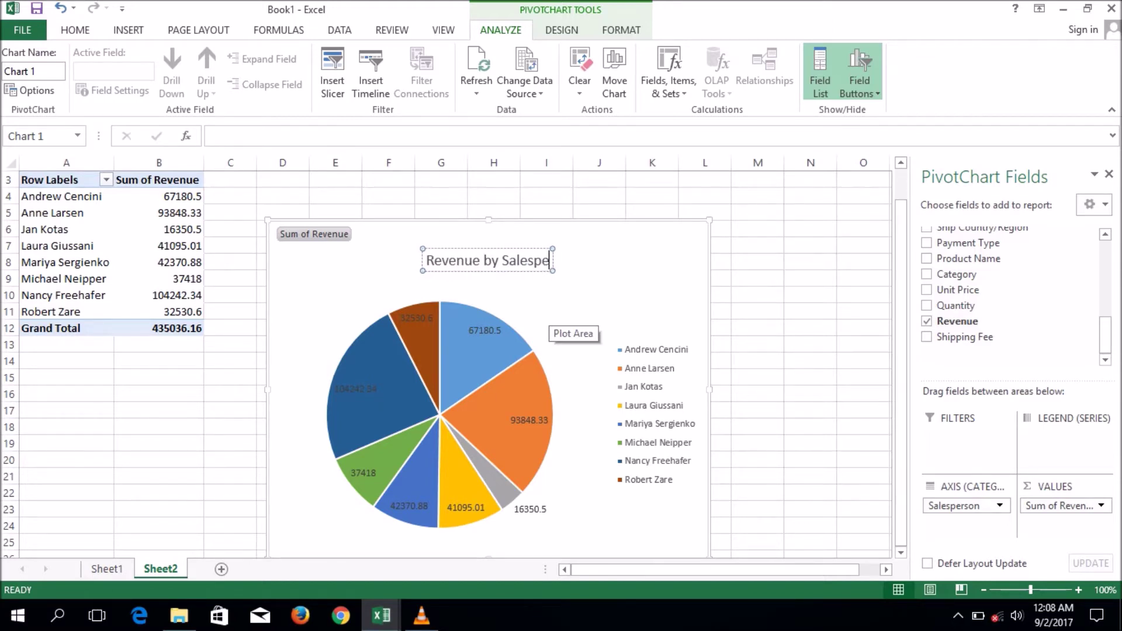
type("ople")
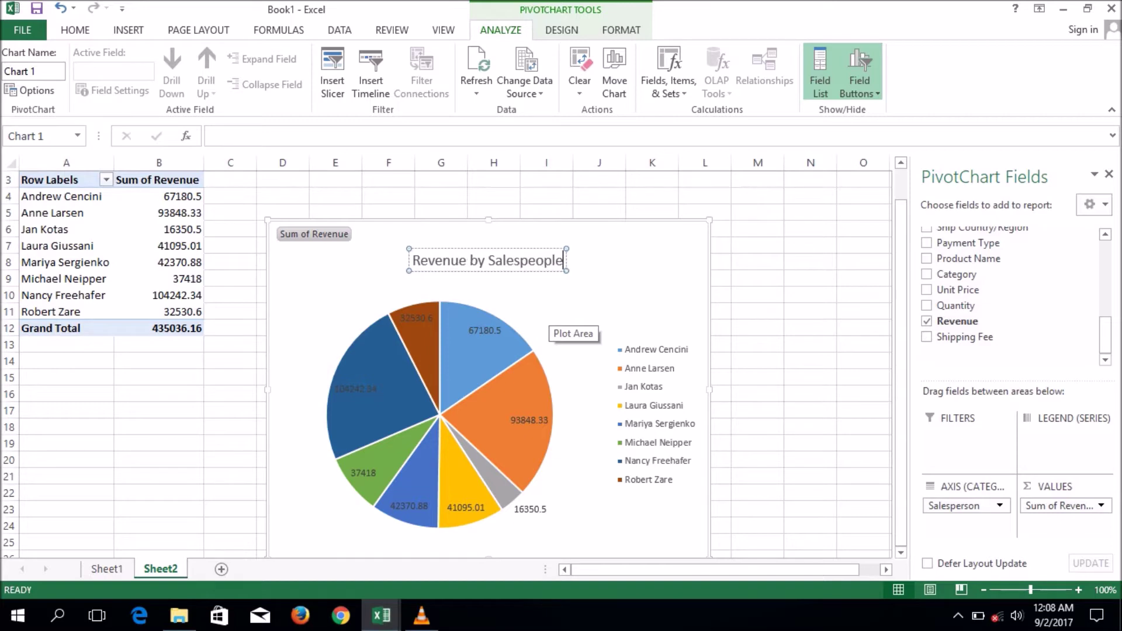
key("Escape")
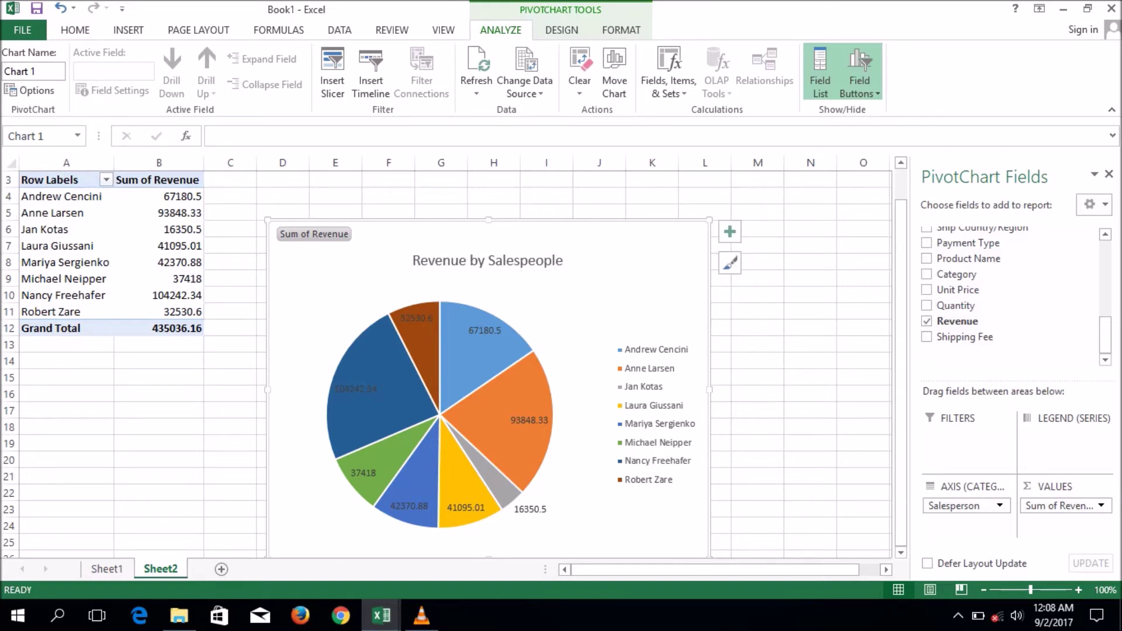
left_click(107, 569)
left_click(186, 363)
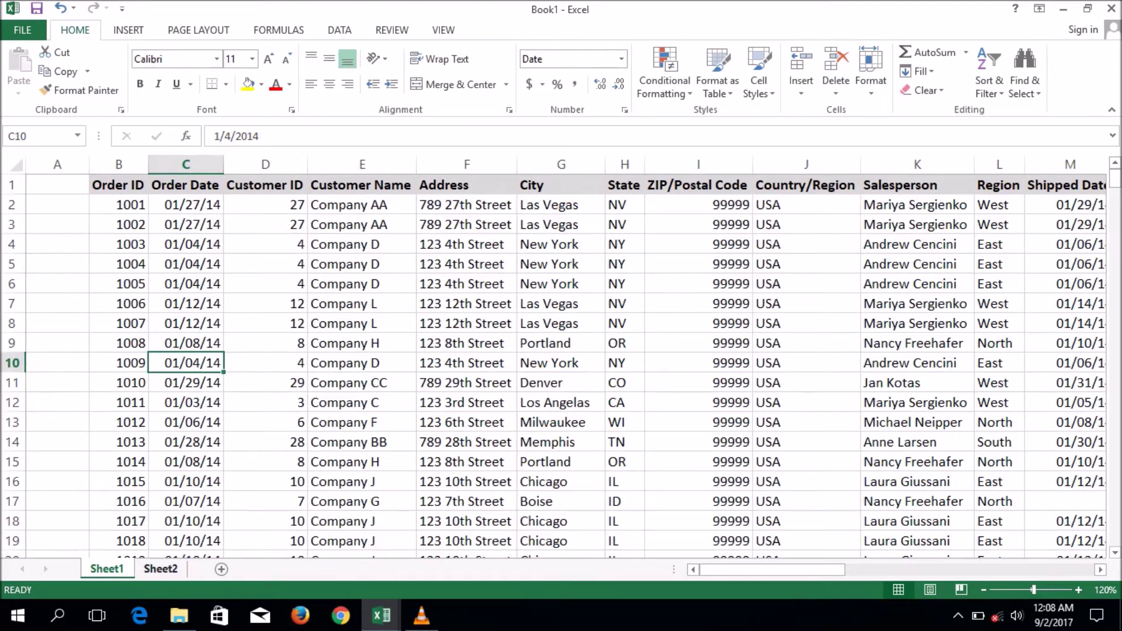
left_click(160, 568)
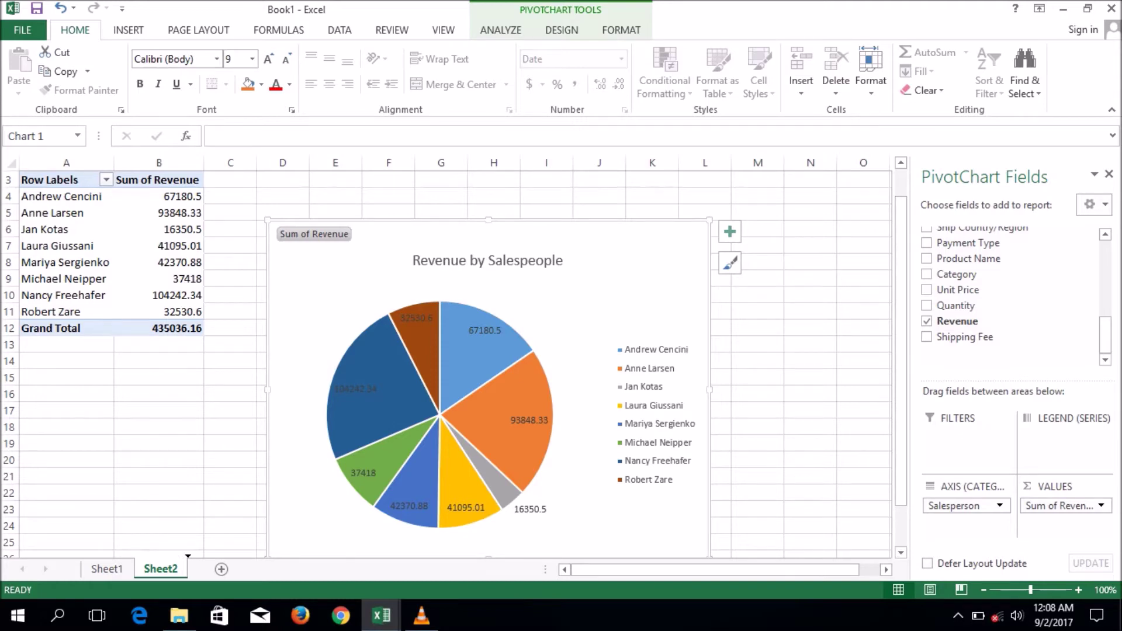
left_click_drag(175, 568, 187, 568)
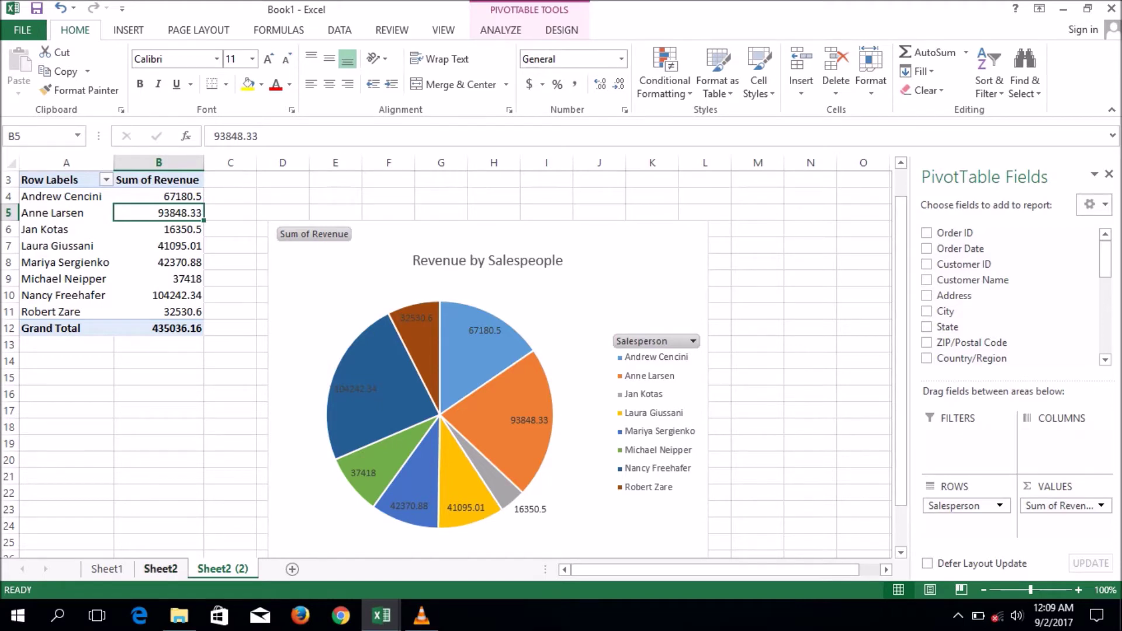
Rename the original Sheet2 tab to 'Revenue by SalesPeople', then go to the copy Sheet2 (2)
key("ctrl+Page_Up")
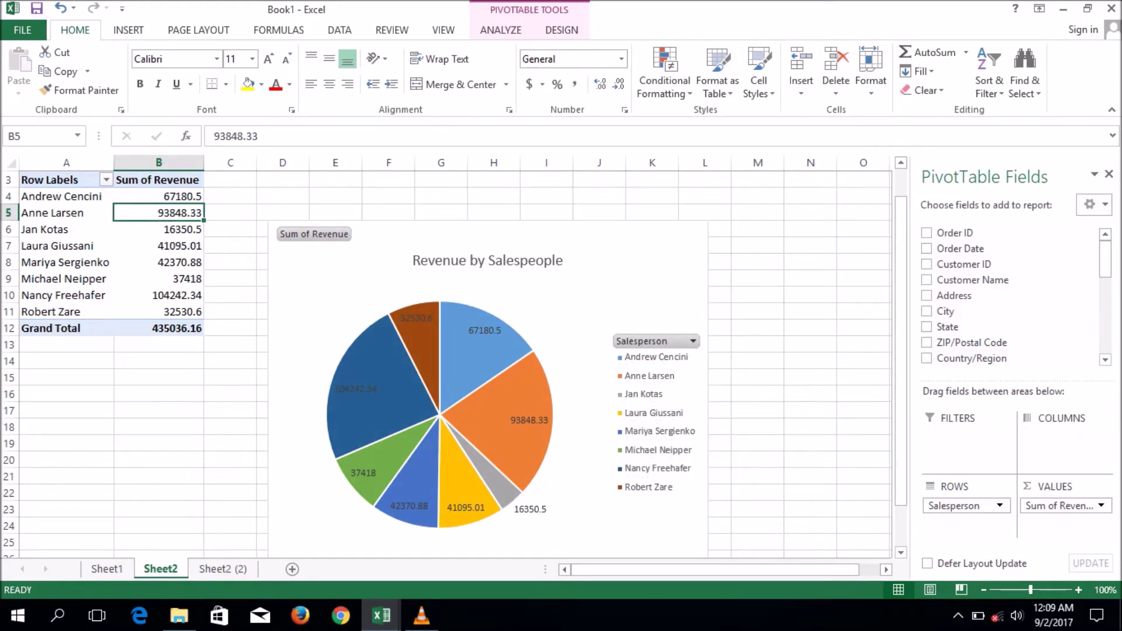
key("alt+h")
key("o")
key("r")
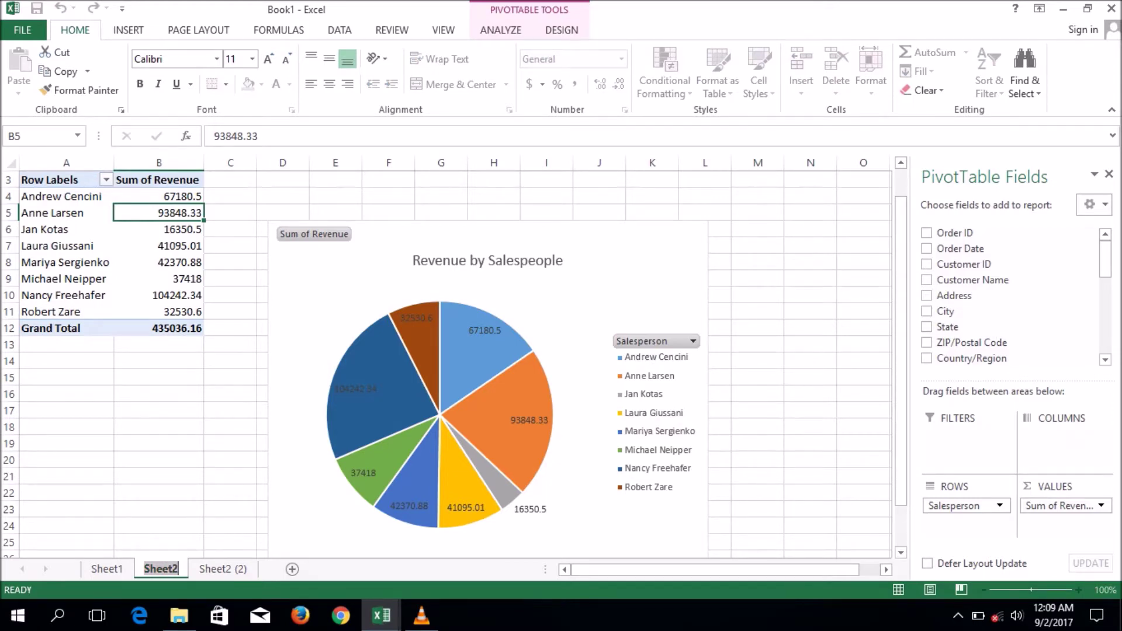
type("Revenur")
key("BackSpace")
type("e")
key("BackSpace")
type("e by Sales")
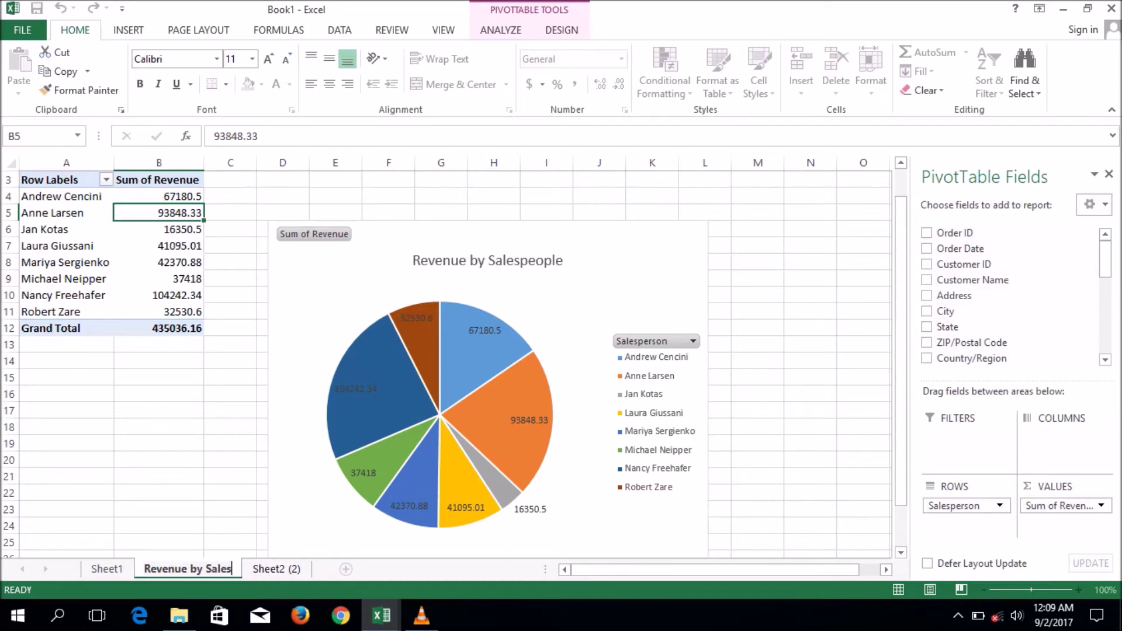
type("Peo")
key("BackSpace")
type("ople")
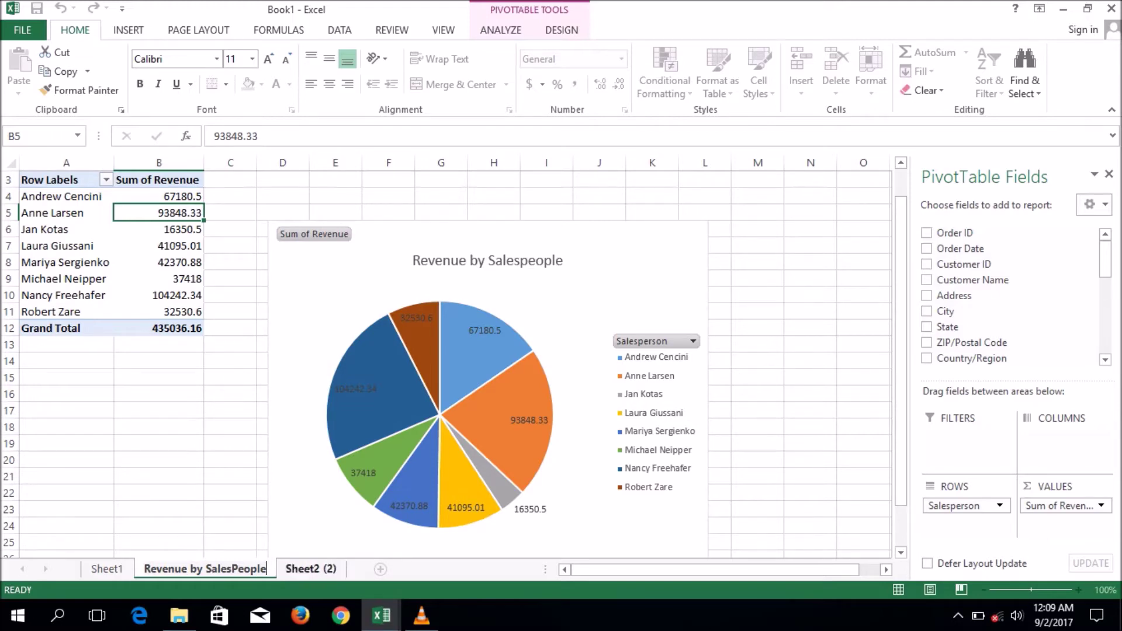
key("Return")
key("ctrl+Page_Down")
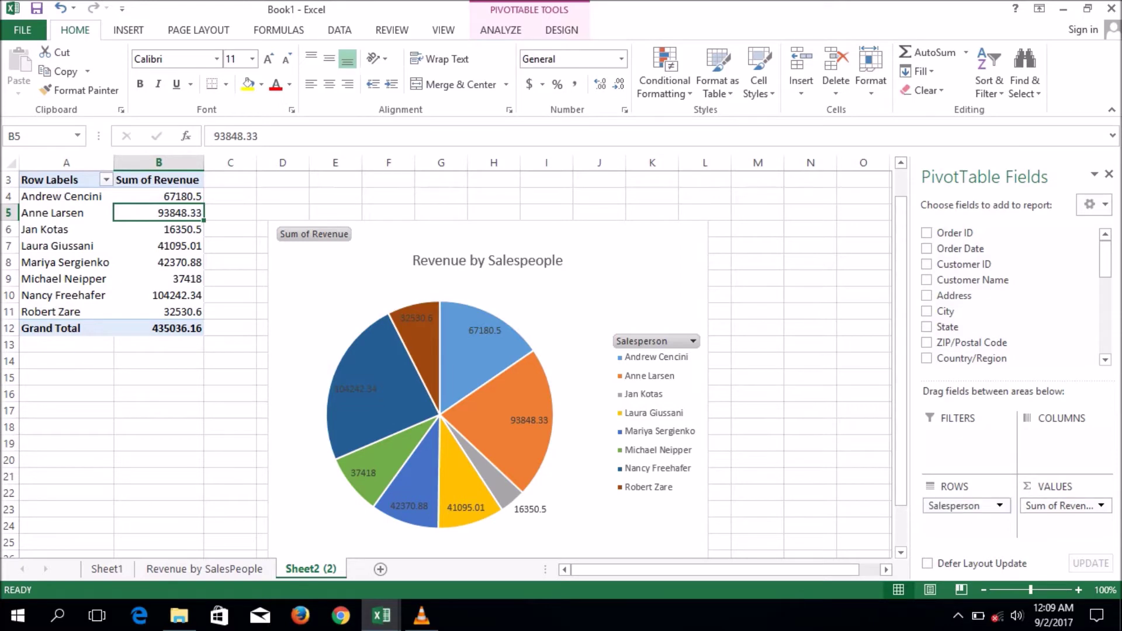
Remove Salesperson and Revenue from the copied pivot table and delete its empty PivotChart
left_click_drag(964, 505, 759, 409)
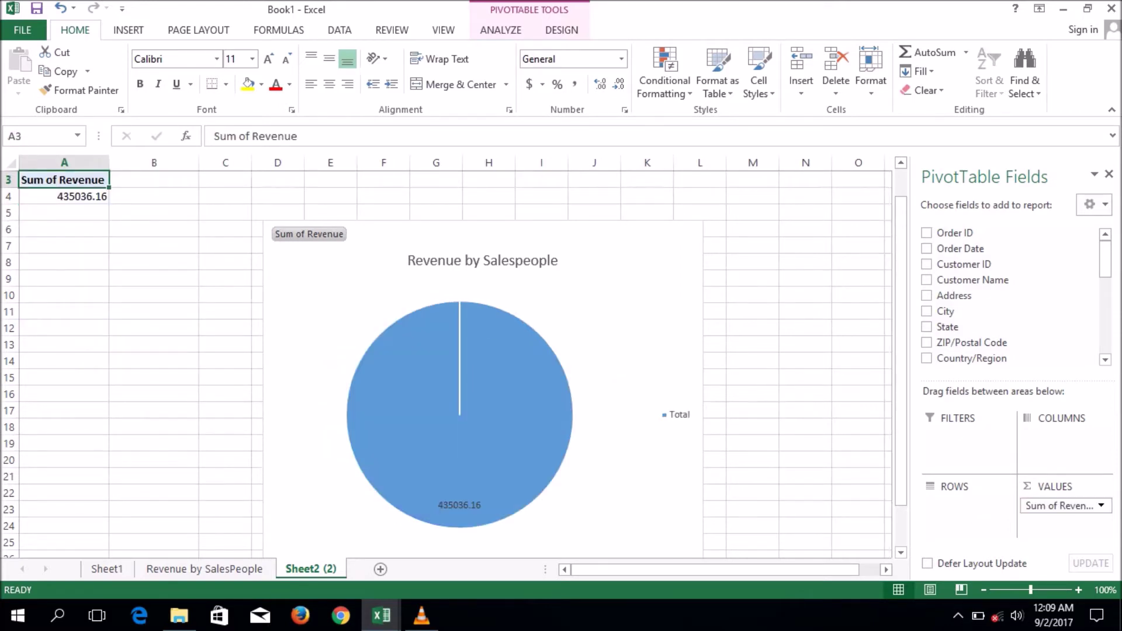
key("Delete")
left_click(482, 267)
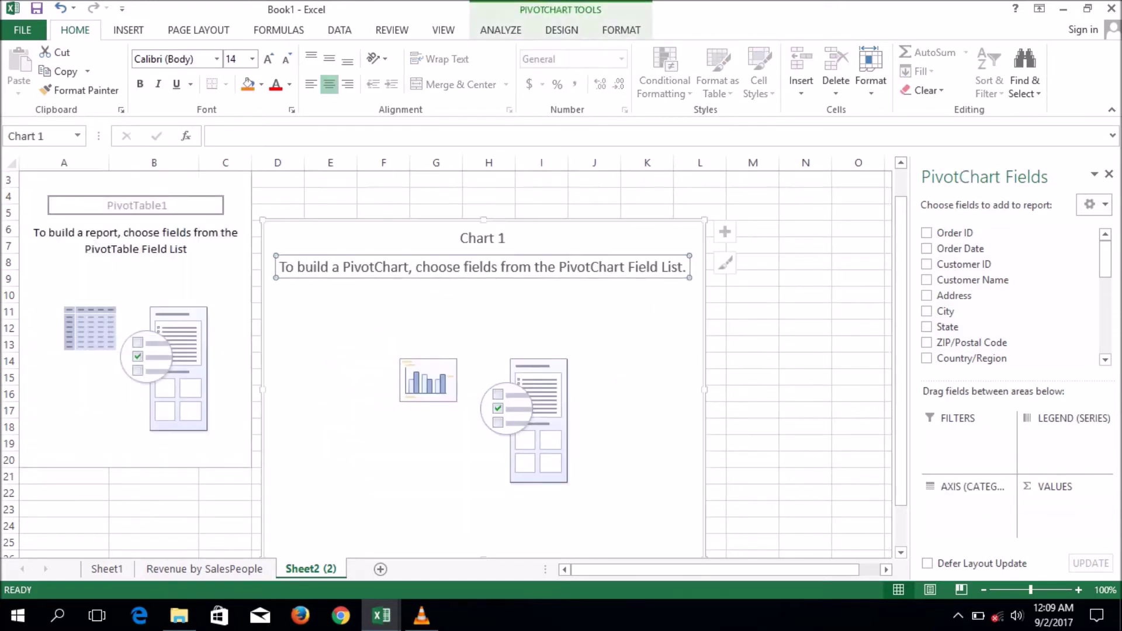
left_click(701, 229)
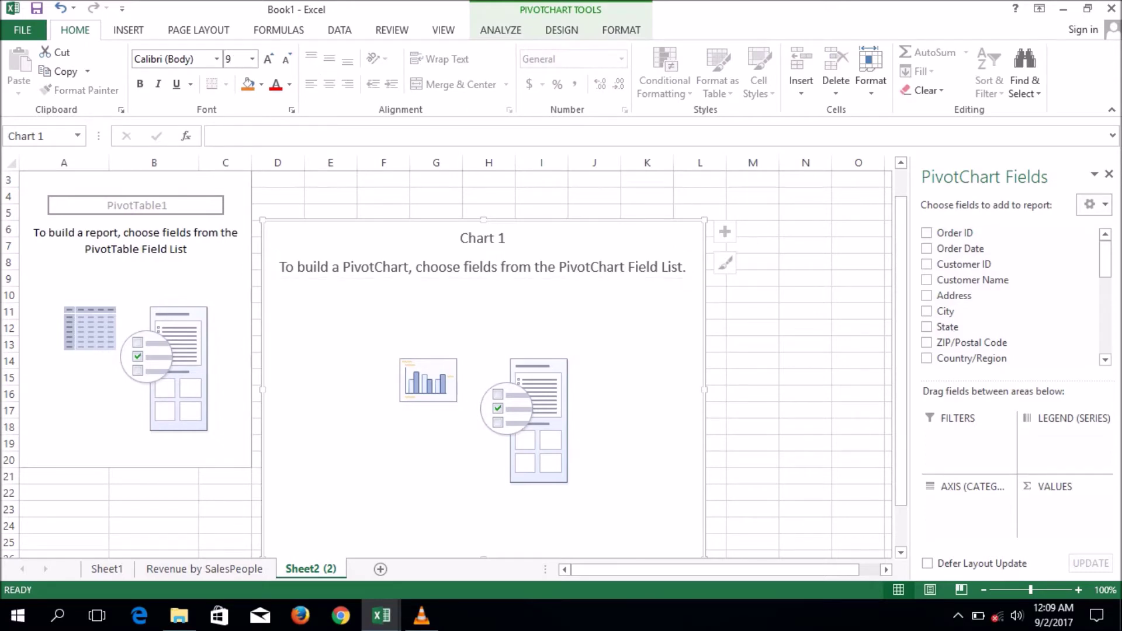
key("Delete")
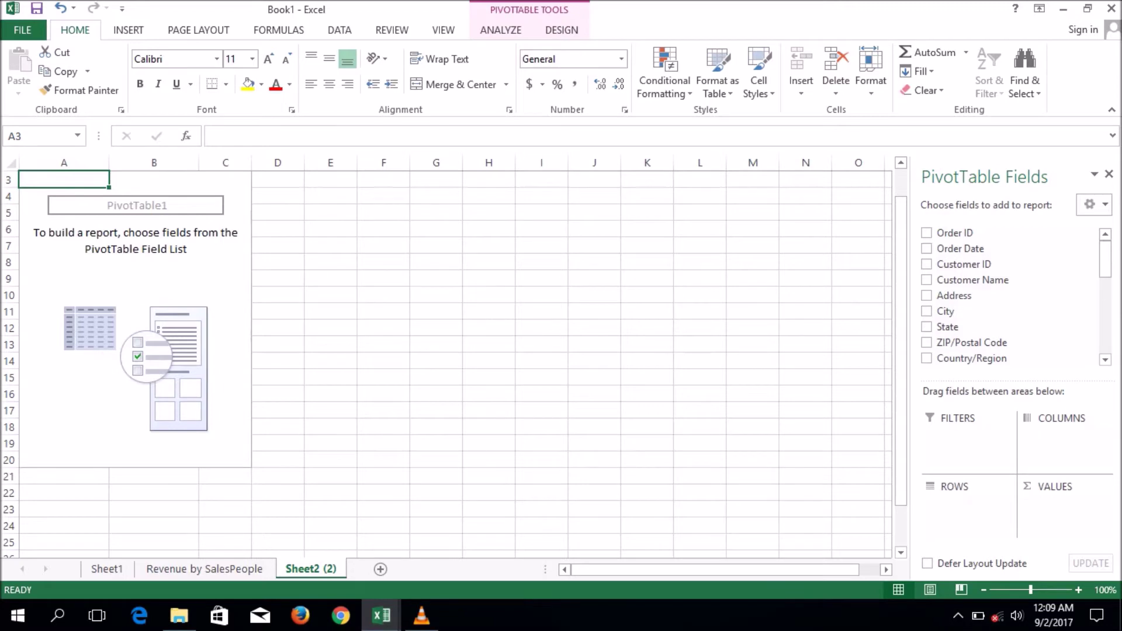
left_click_drag(1104, 254, 1104, 285)
scroll(1011, 298, "down", 3)
scroll(1011, 298, "down", 2)
scroll(1011, 298, "up", 5)
scroll(1010, 298, "up", 1)
Add Customer Name to the pivot rows, listing Company A through Company Z
scroll(1005, 246, "up", 1)
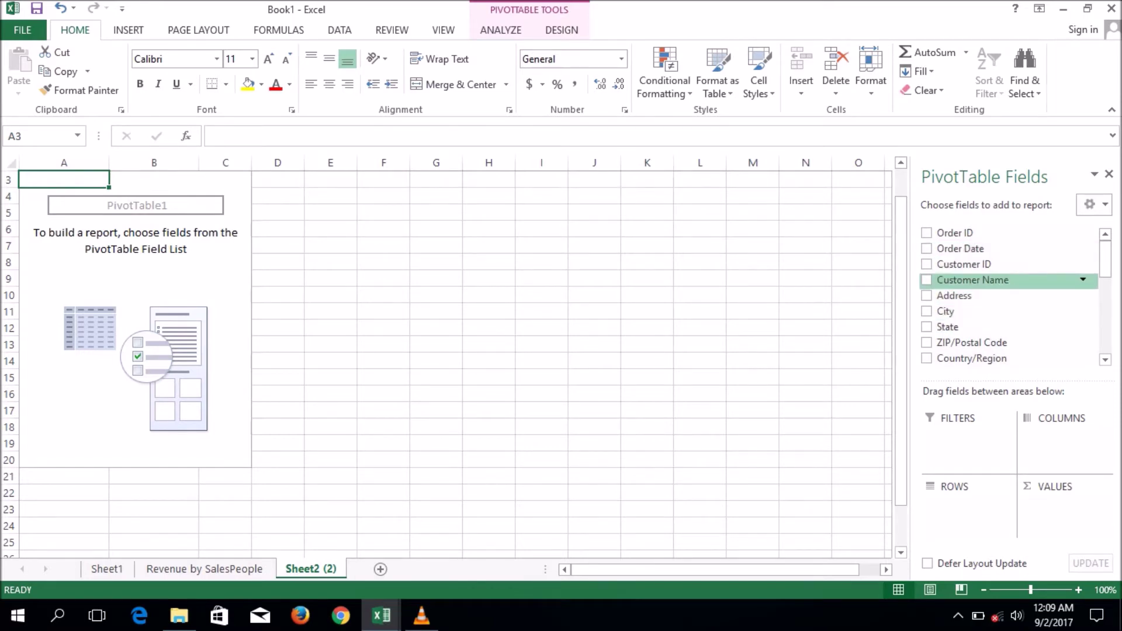
scroll(1011, 295, "down", 3)
scroll(1011, 295, "down", 3)
scroll(1011, 295, "down", 2)
scroll(1011, 295, "up", 5)
scroll(1010, 295, "up", 2)
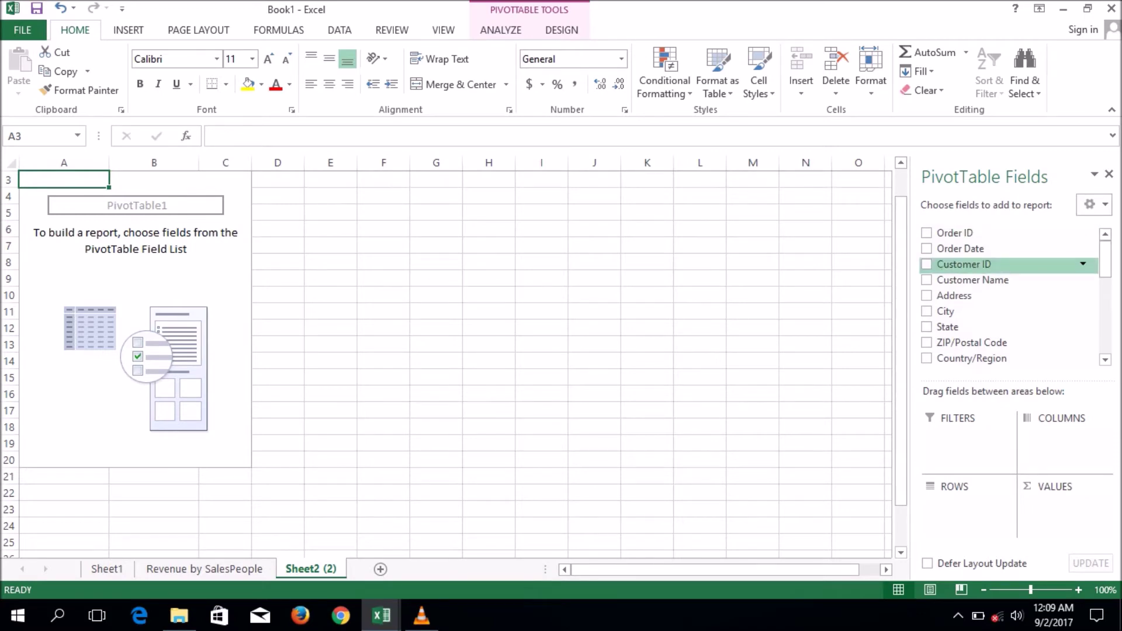
left_click_drag(973, 279, 967, 505)
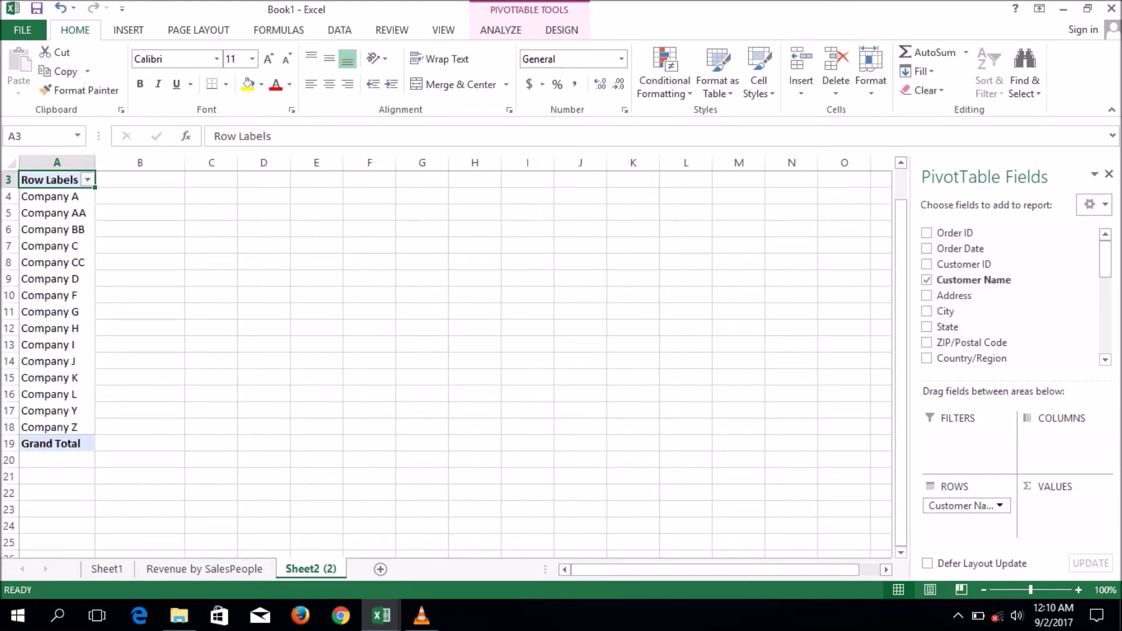
left_click_drag(57, 196, 56, 427)
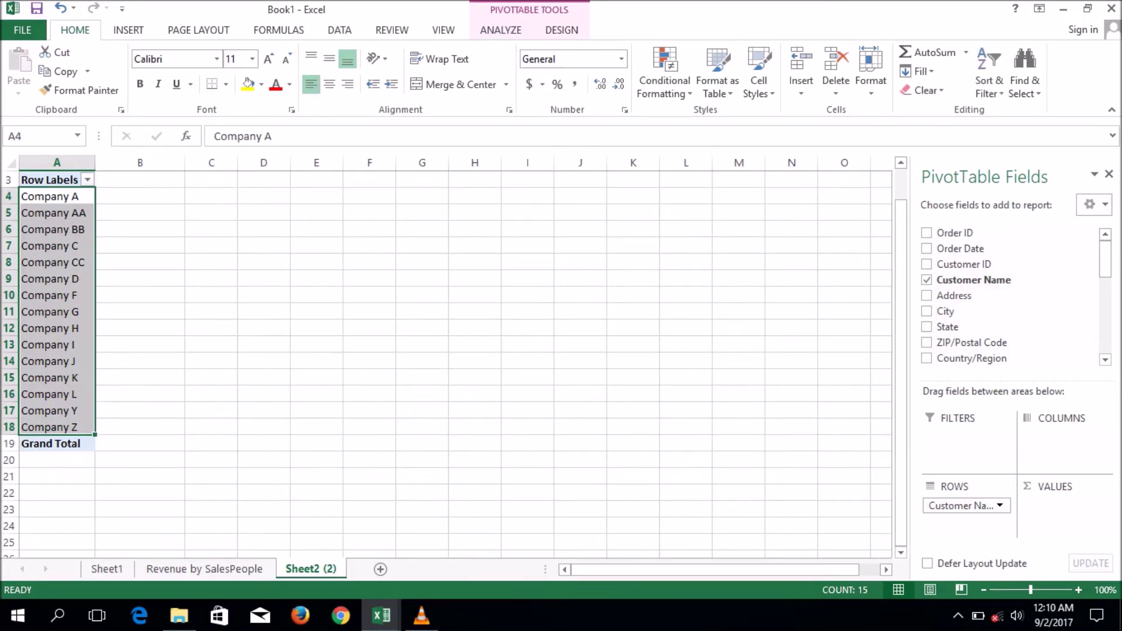
left_click(686, 263)
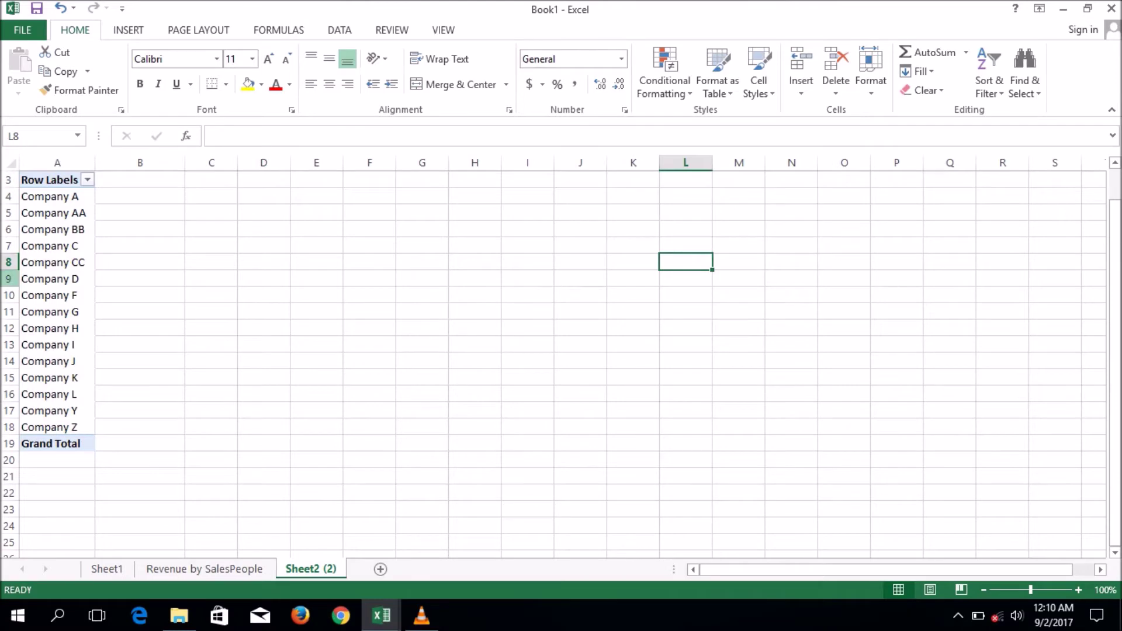
left_click(57, 279)
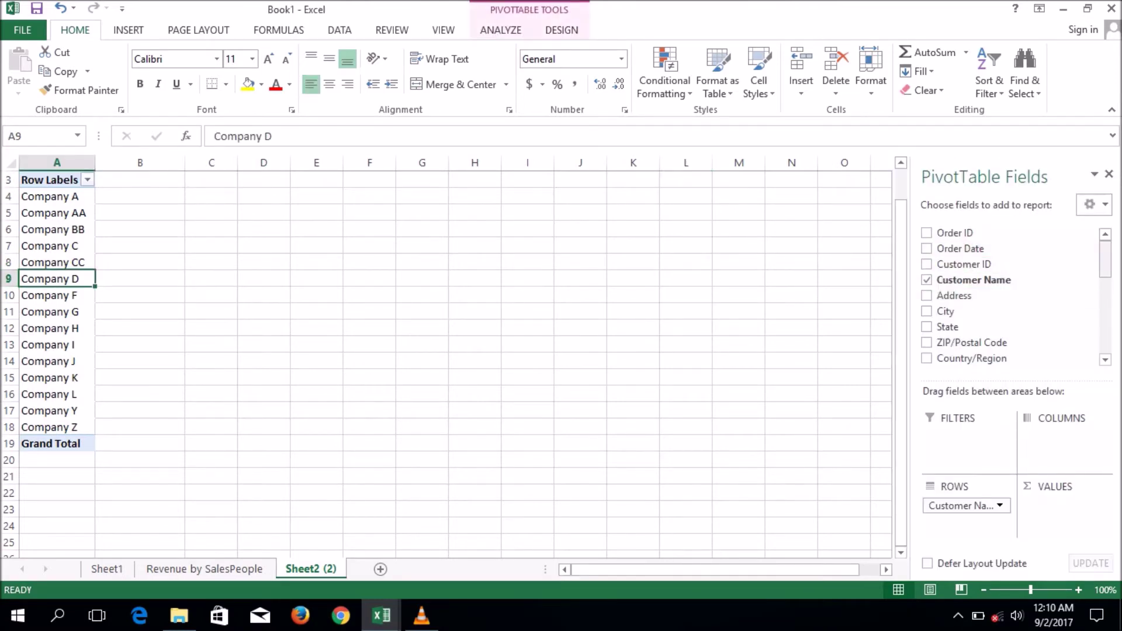
Add Revenue to Values so each customer shows Sum of Revenue, totalling 435036.16
scroll(1011, 296, "down", 4)
scroll(1011, 295, "down", 2)
scroll(1011, 295, "down", 1)
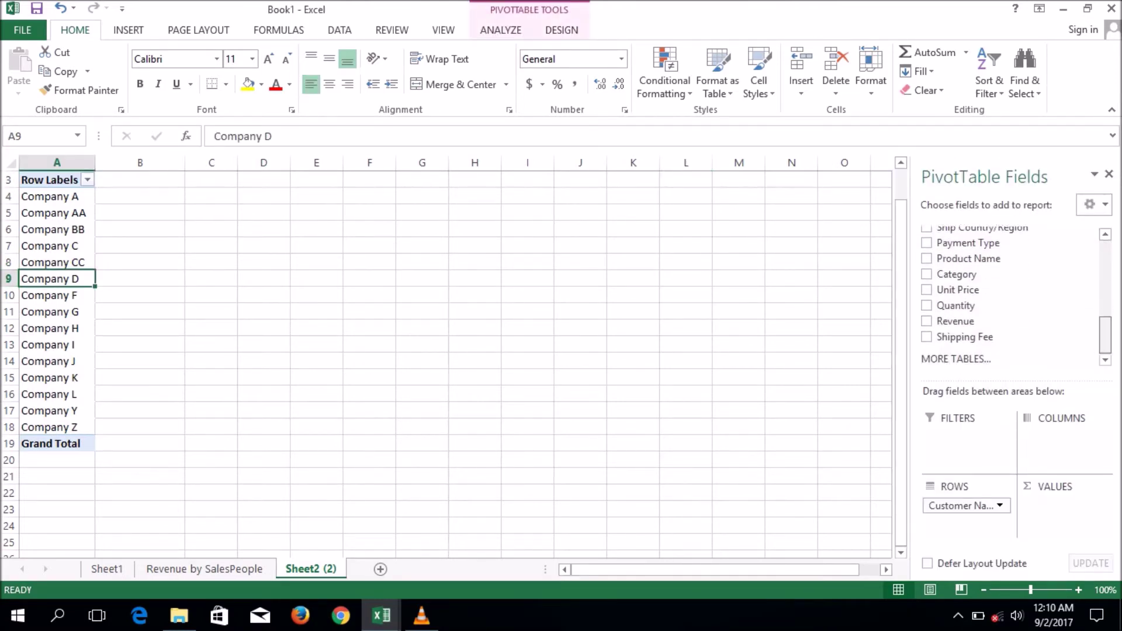
left_click_drag(955, 320, 1063, 500)
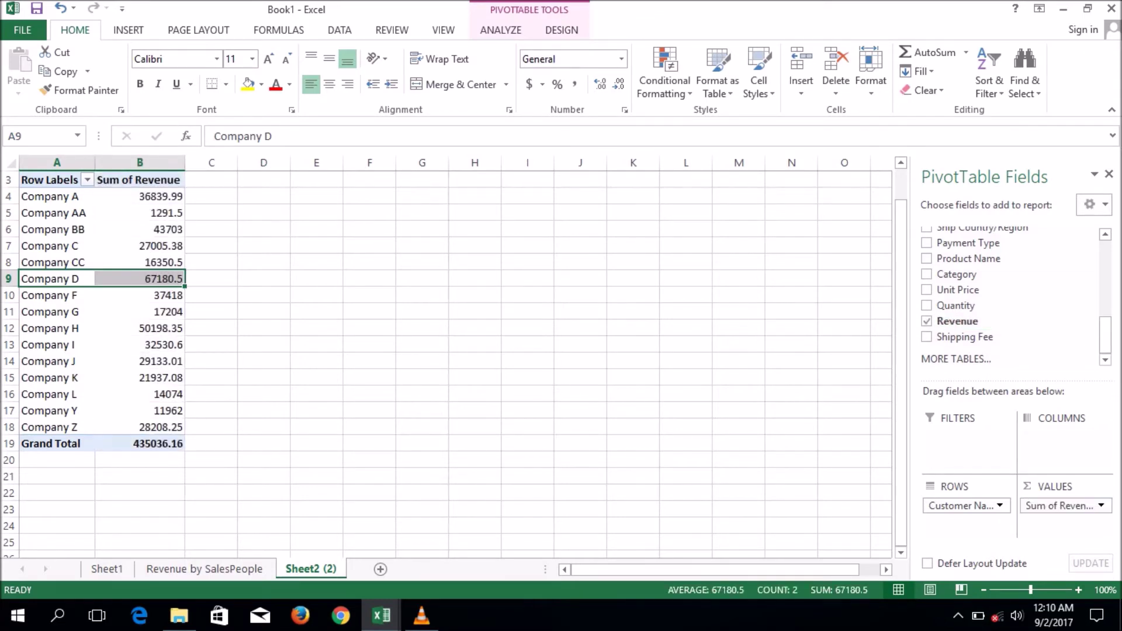
key("Right")
key("Right")
key("Right")
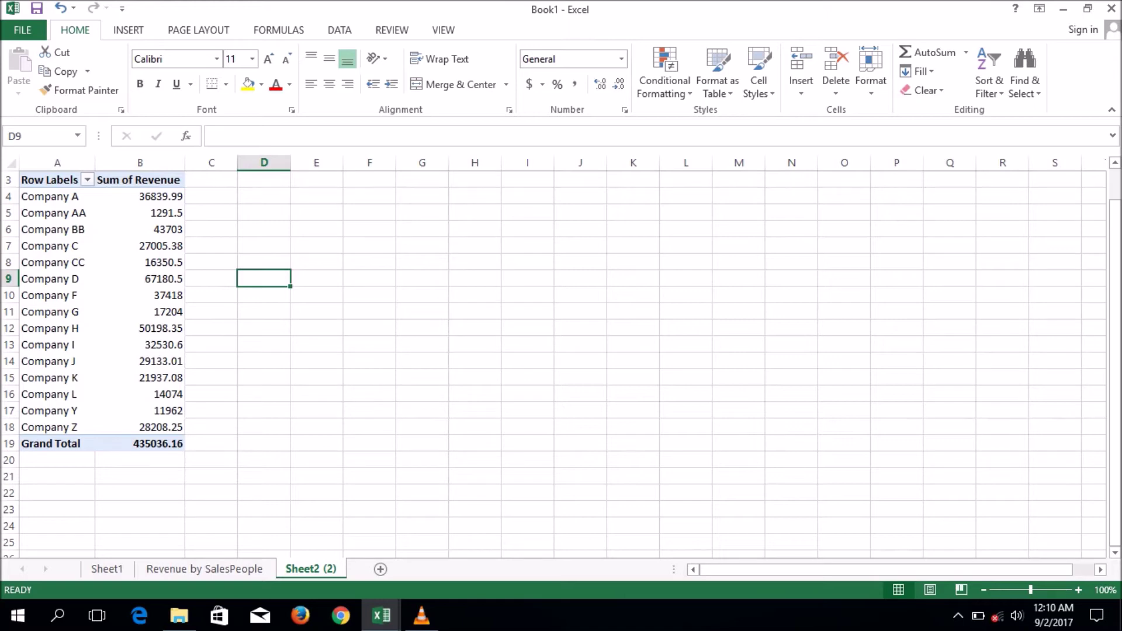
Apply a Top 10 filter set to the top 5 customers by Sum of Revenue, giving a 235339.84 total
left_click(51, 196)
right_click(52, 197)
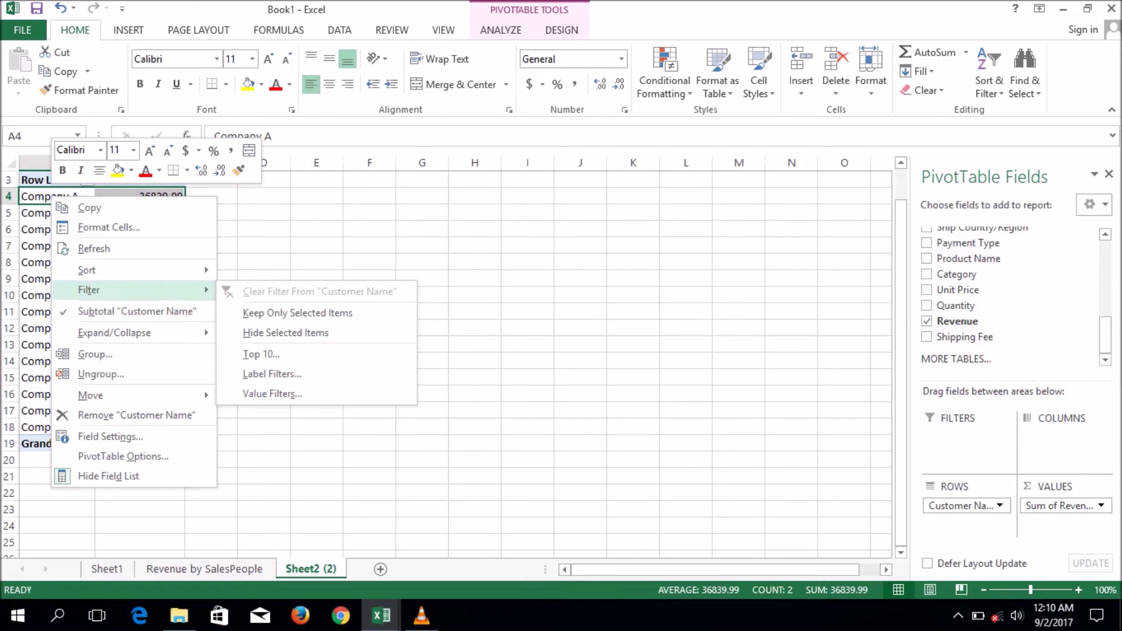
left_click(261, 354)
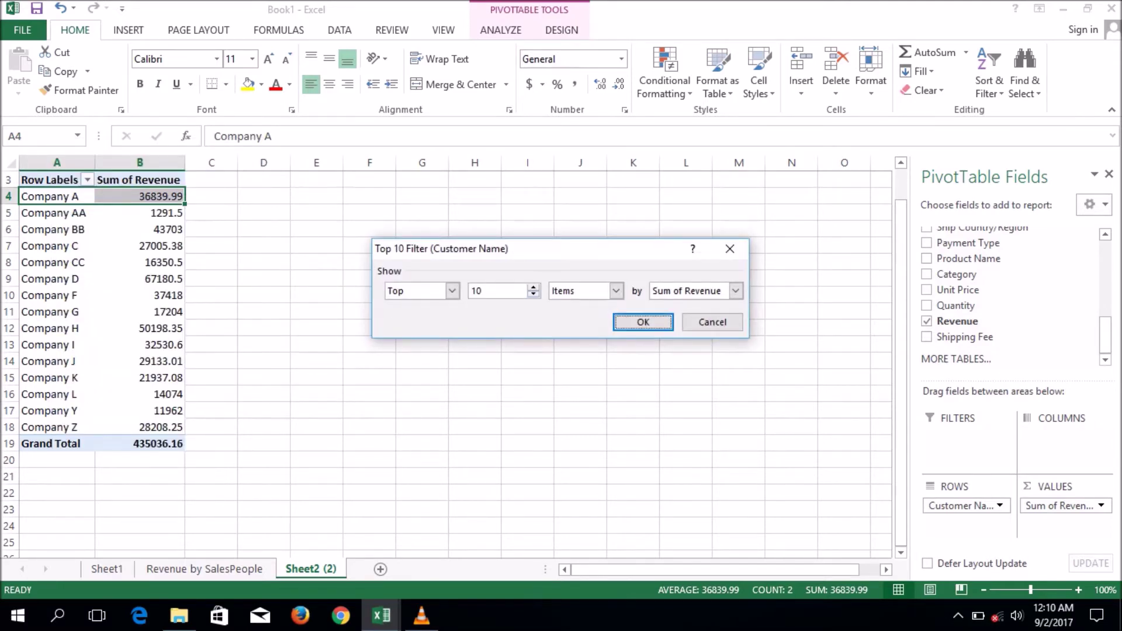
left_click(533, 294)
left_click(533, 294)
key("Return")
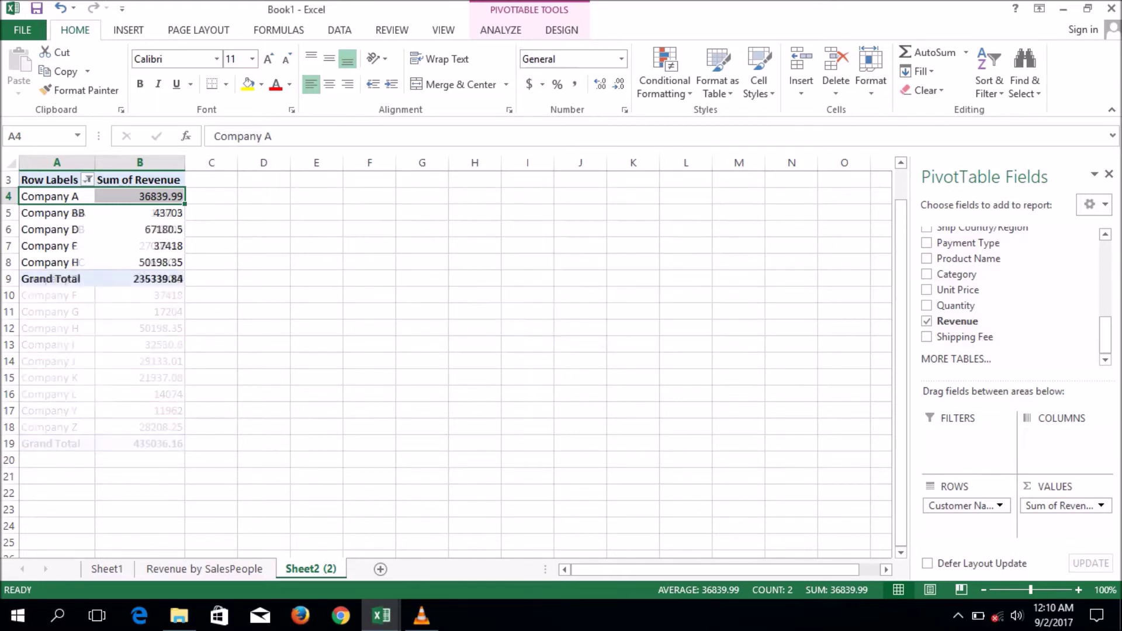
left_click(140, 311)
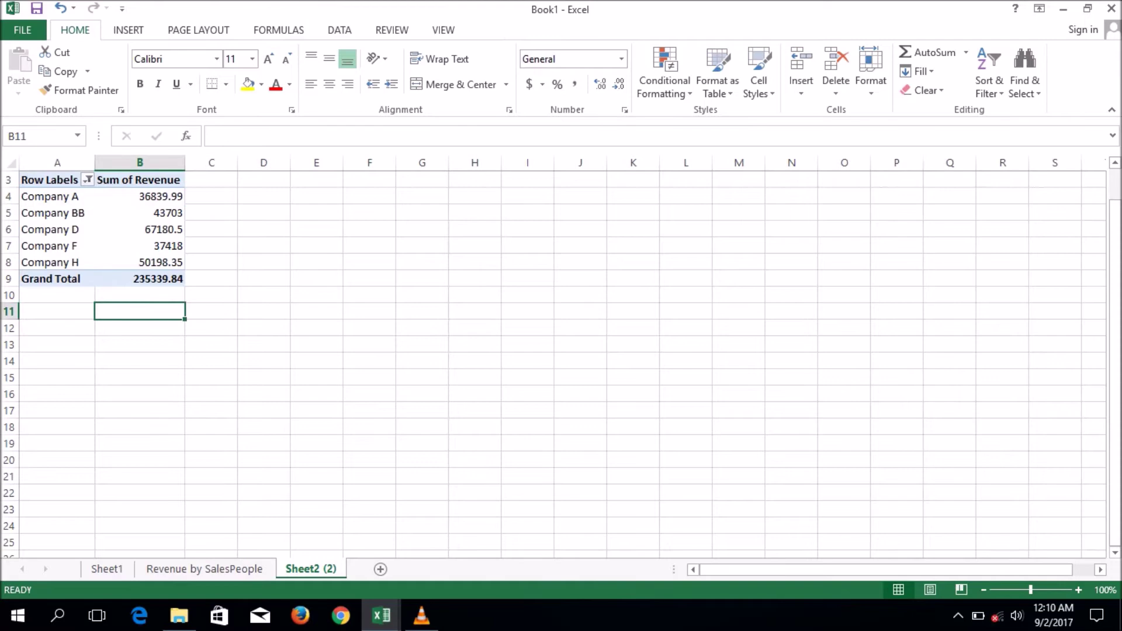
left_click(140, 213)
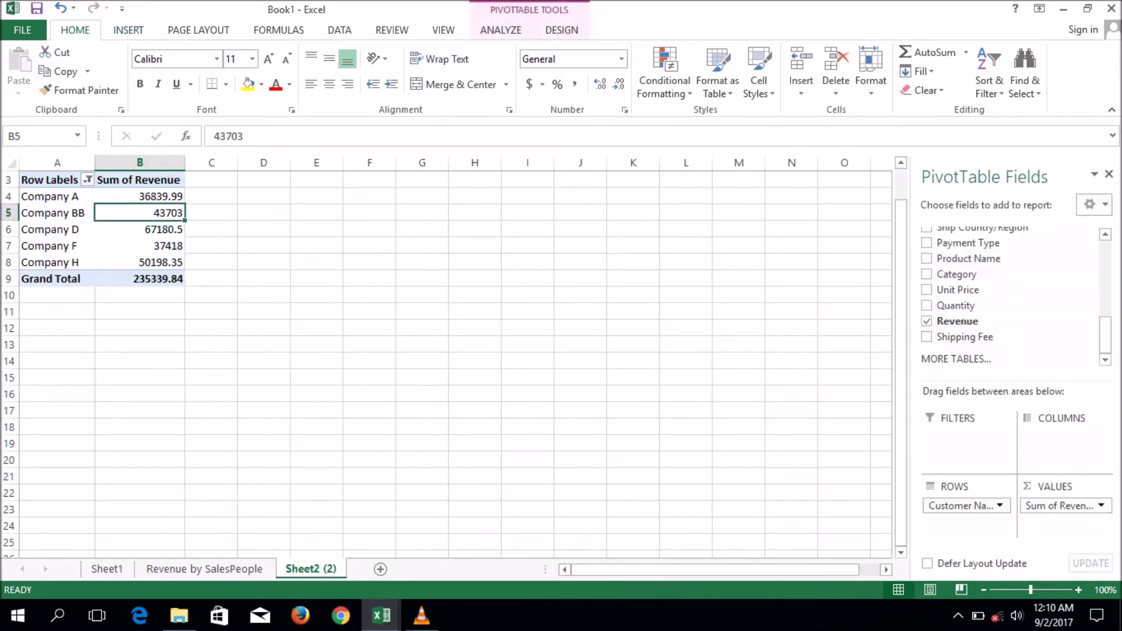
Insert a pie PivotChart from the customer pivot table and turn on slice data labels
left_click(128, 29)
left_click(552, 87)
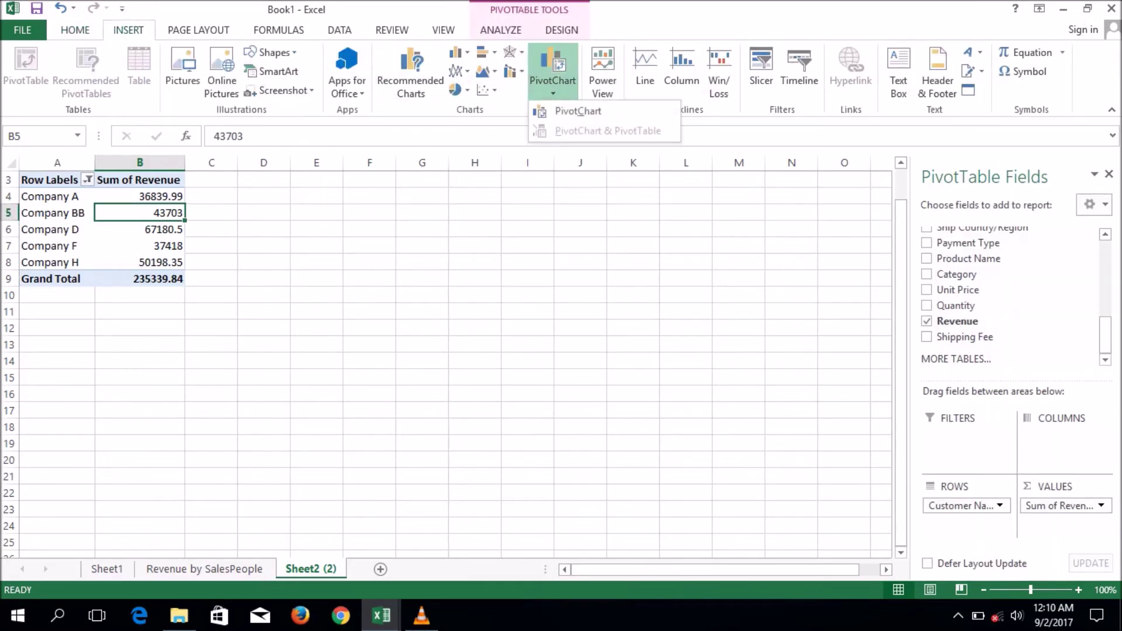
left_click(578, 111)
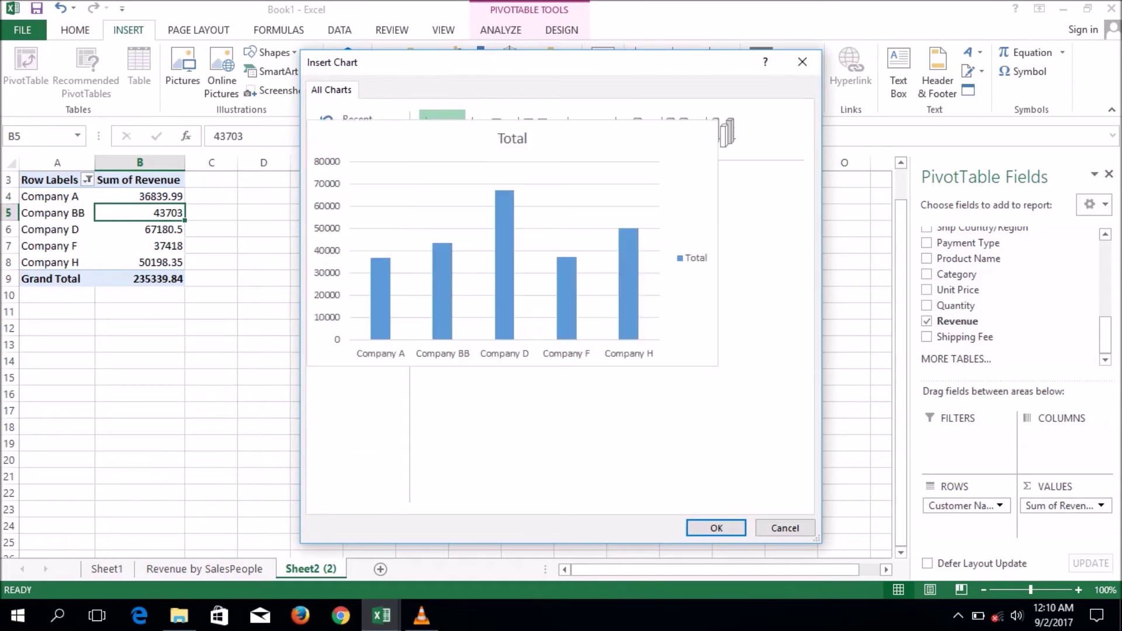
left_click(354, 198)
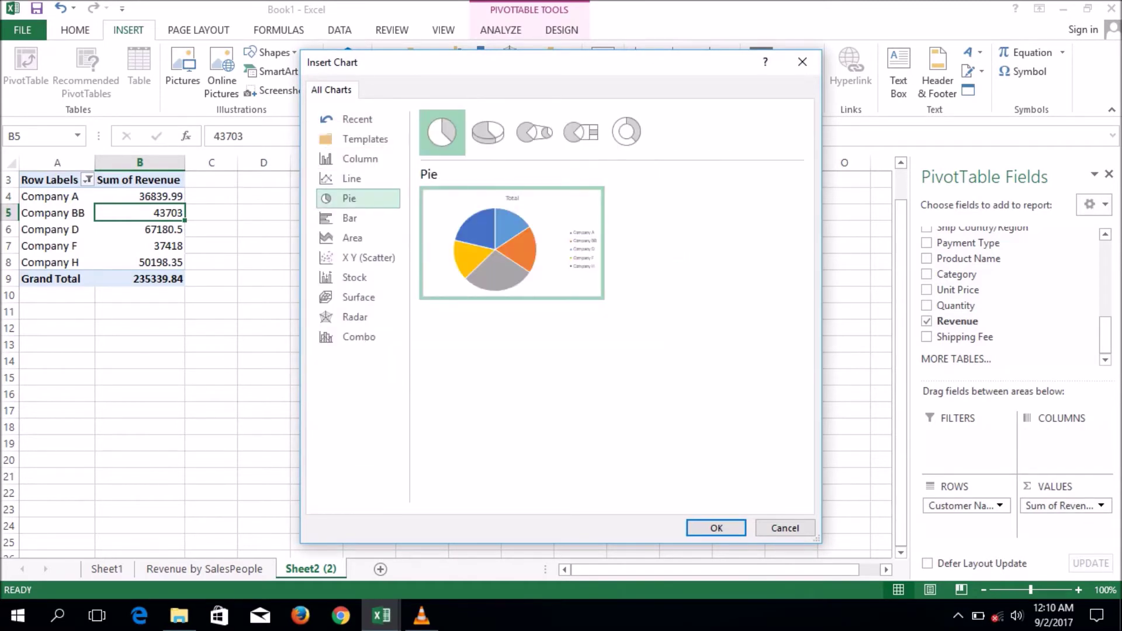
left_click(716, 527)
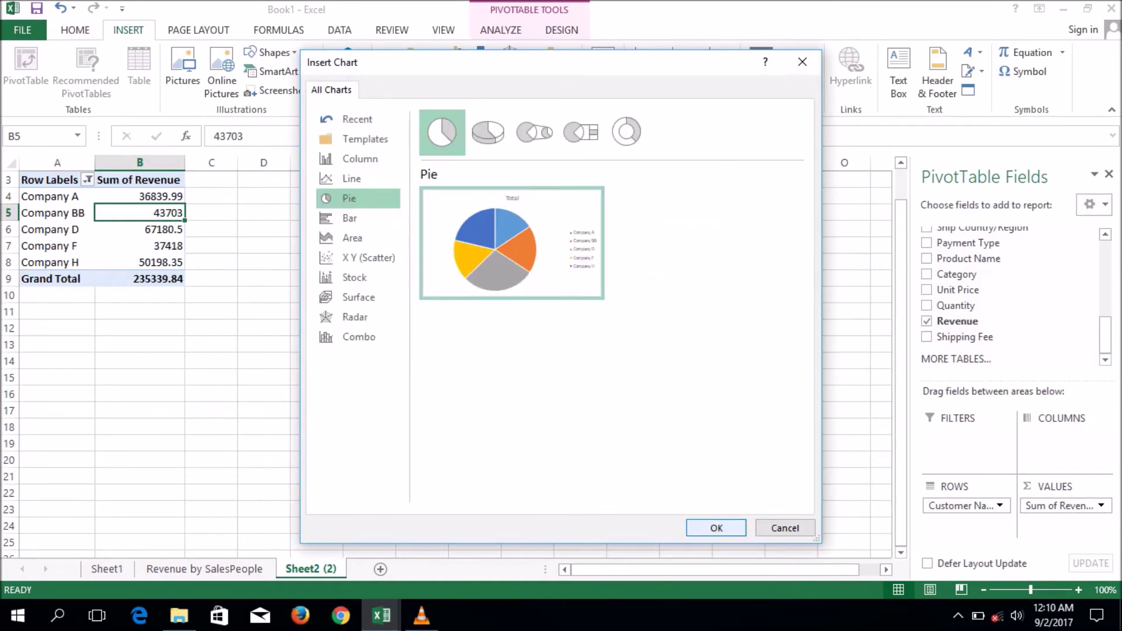
left_click(685, 264)
left_click(725, 301)
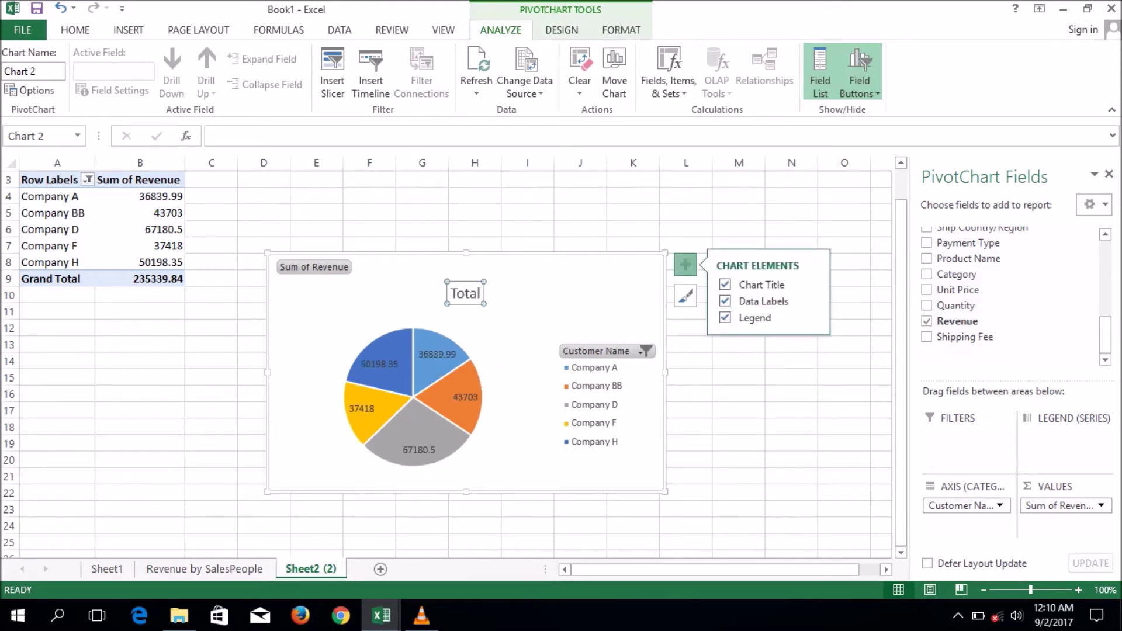
Replace the pie chart's 'Total' title with the text 'Top 5 Customers'
double_click(465, 293)
type("Top")
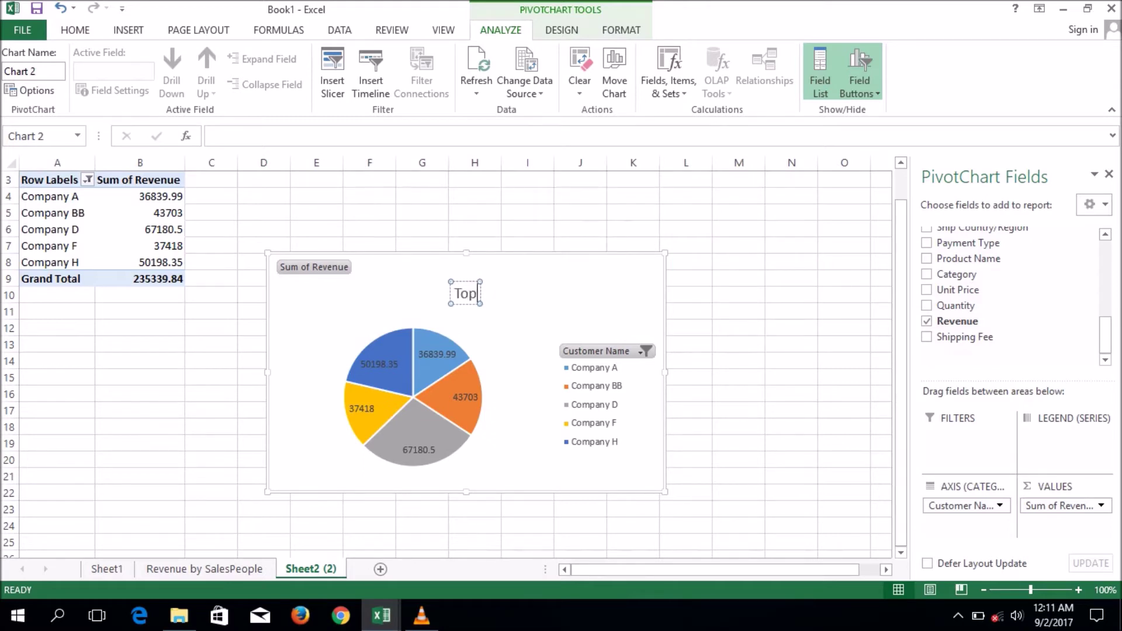
type(" 5 Customers")
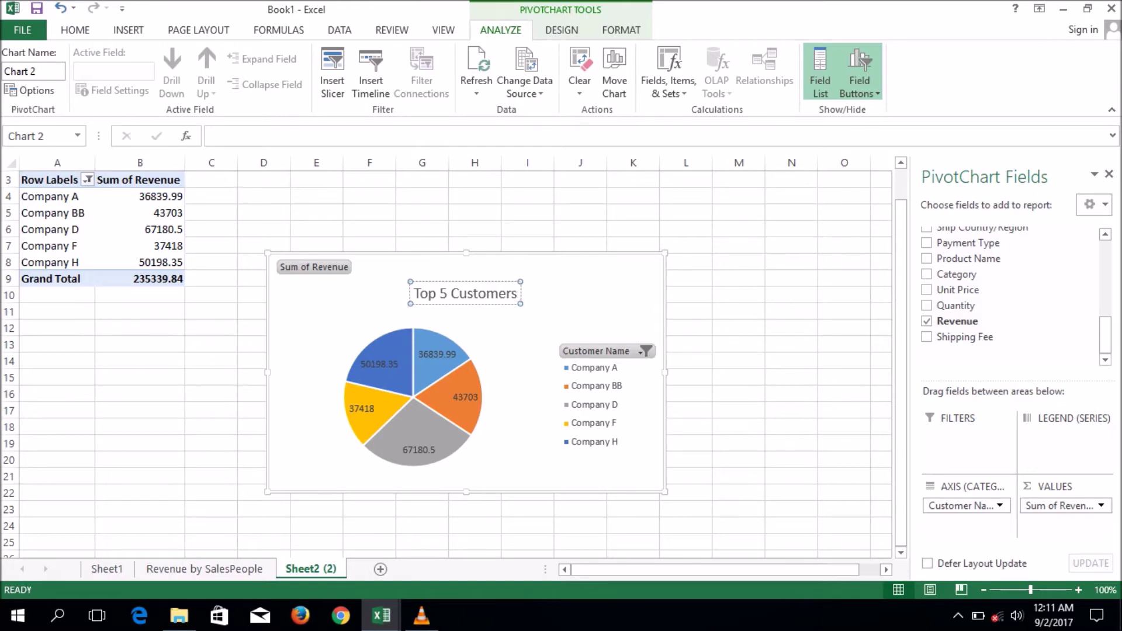
left_click_drag(414, 293, 519, 294)
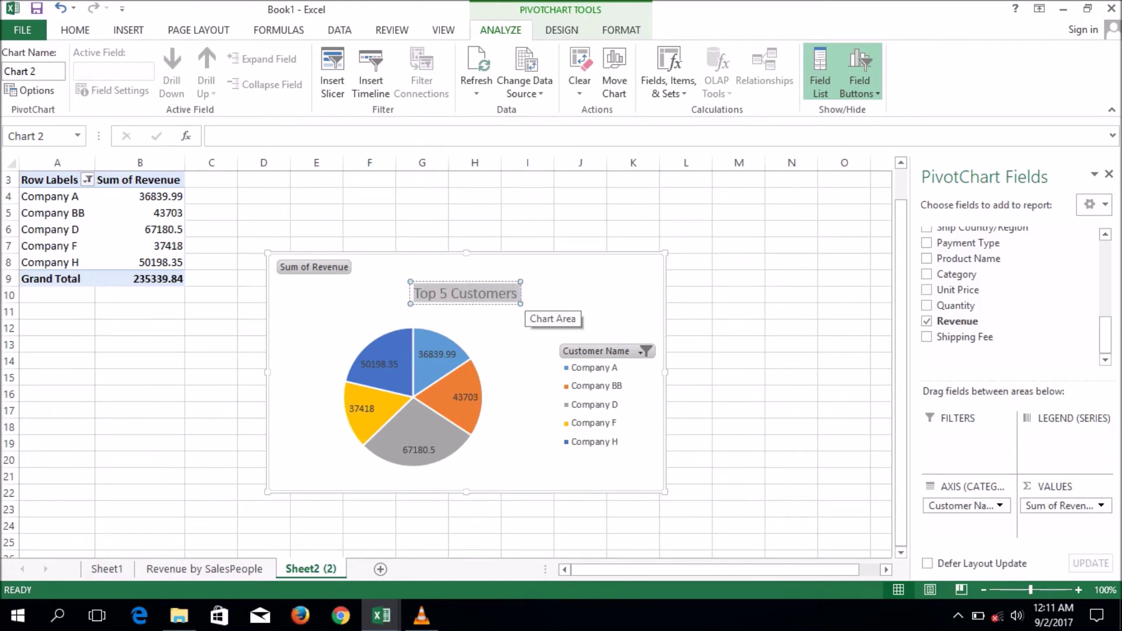
left_click(526, 305)
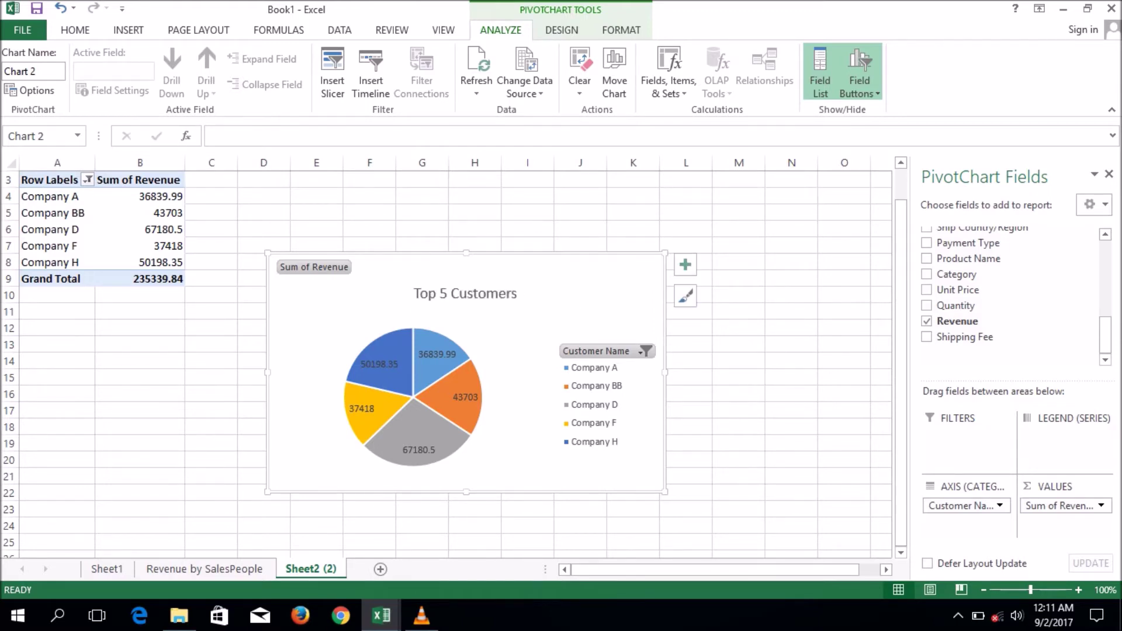
Rename the Sheet2 (2) tab to 'Top 5 Customers' to match the chart title
right_click(323, 567)
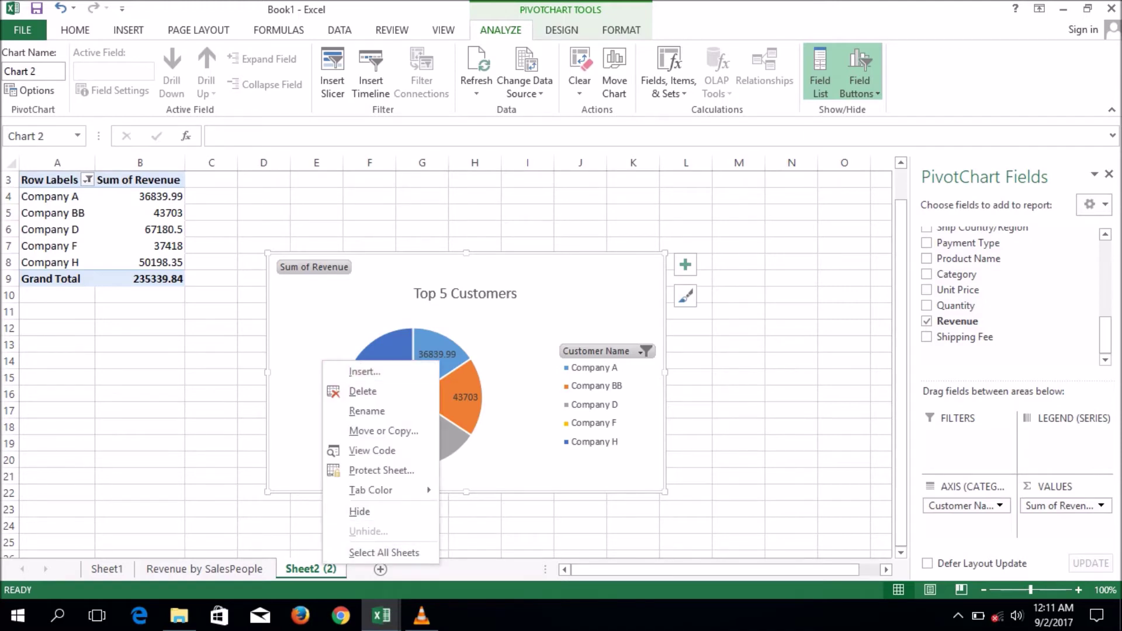
key("Escape")
right_click(311, 569)
key("Escape")
double_click(311, 569)
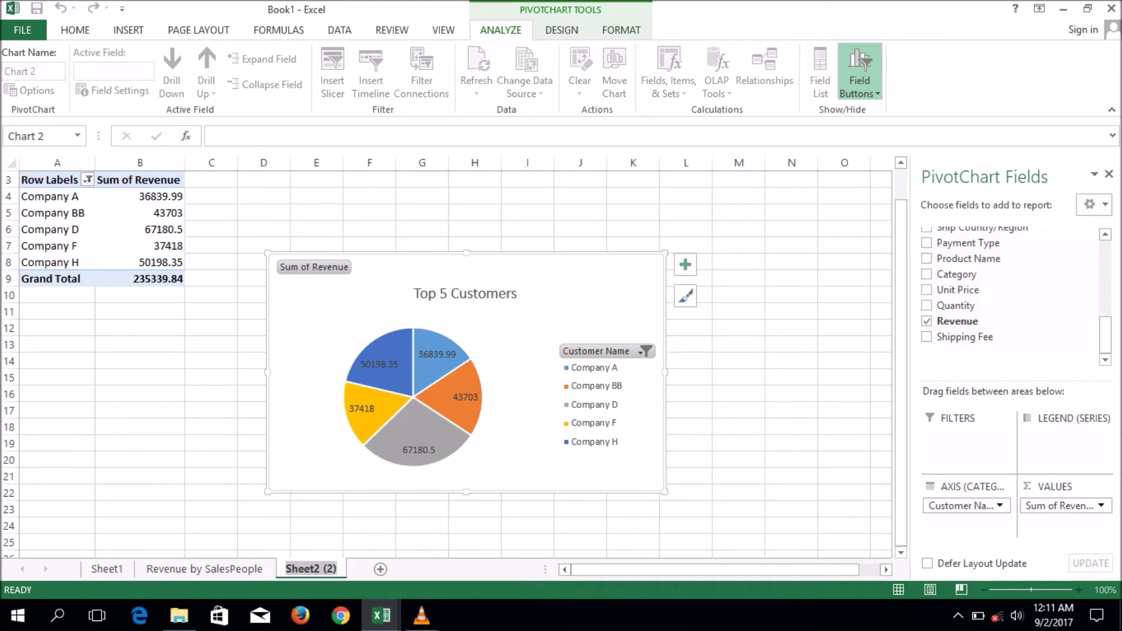
type("Top 5 Customers")
key("Return")
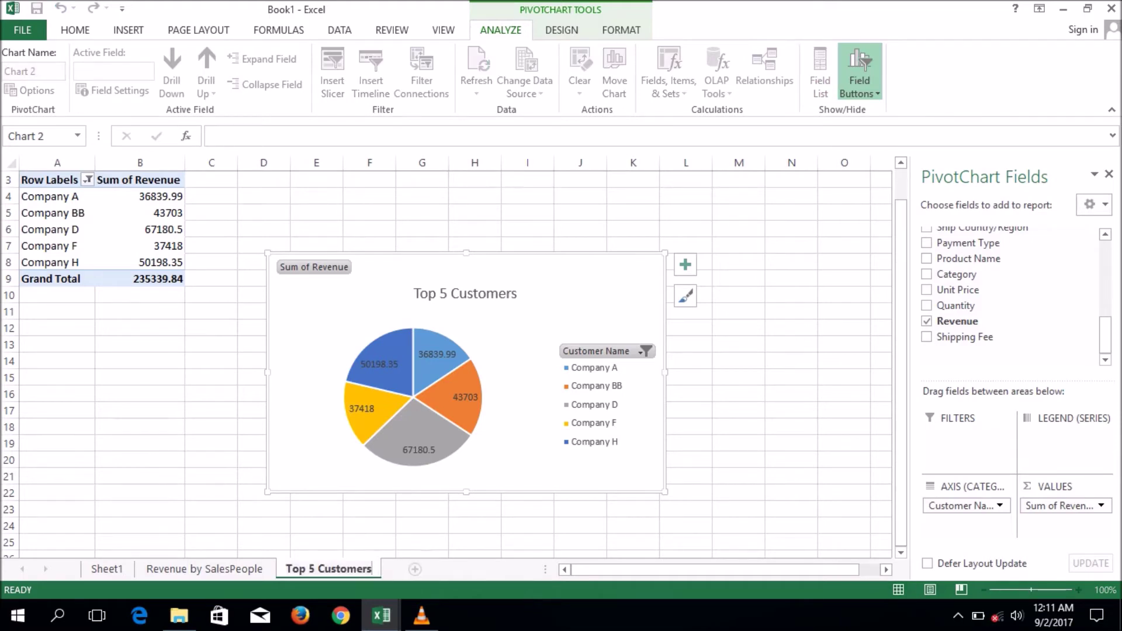
left_click(421, 525)
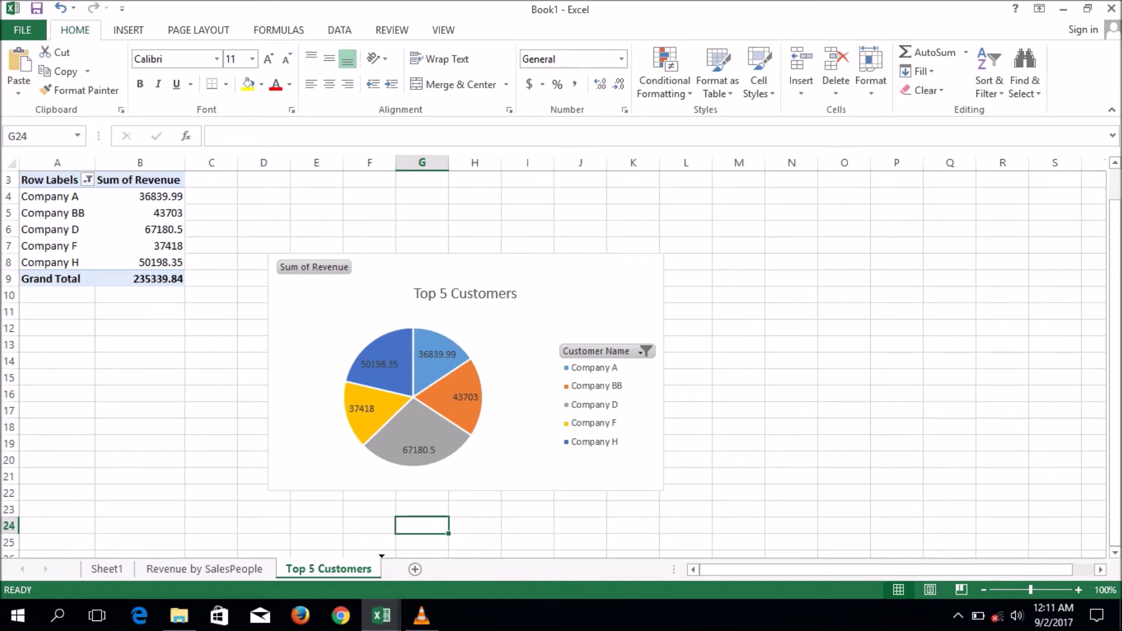
Duplicate the Top 5 Customers sheet and delete the pie chart from the copy
left_click_drag(382, 564, 383, 566)
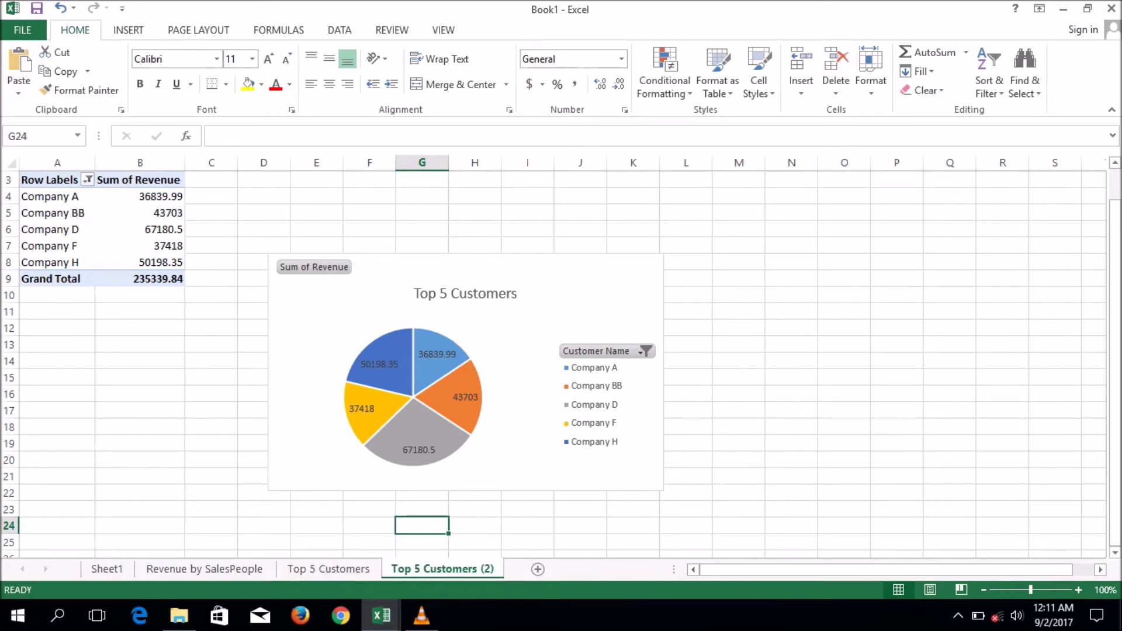
left_click(465, 294)
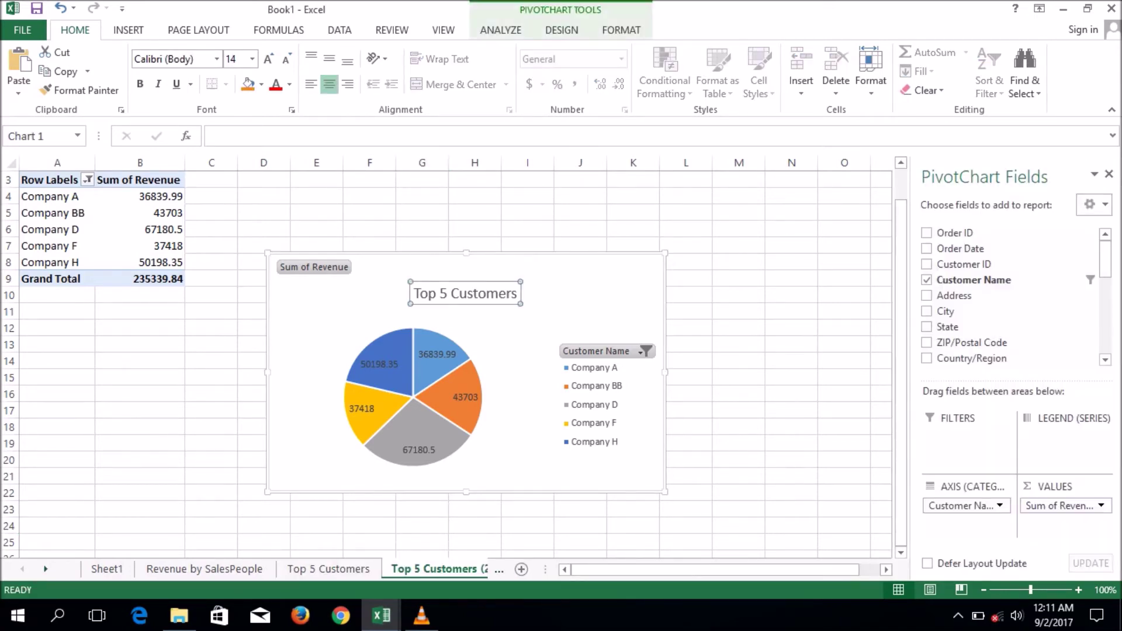
key("Delete")
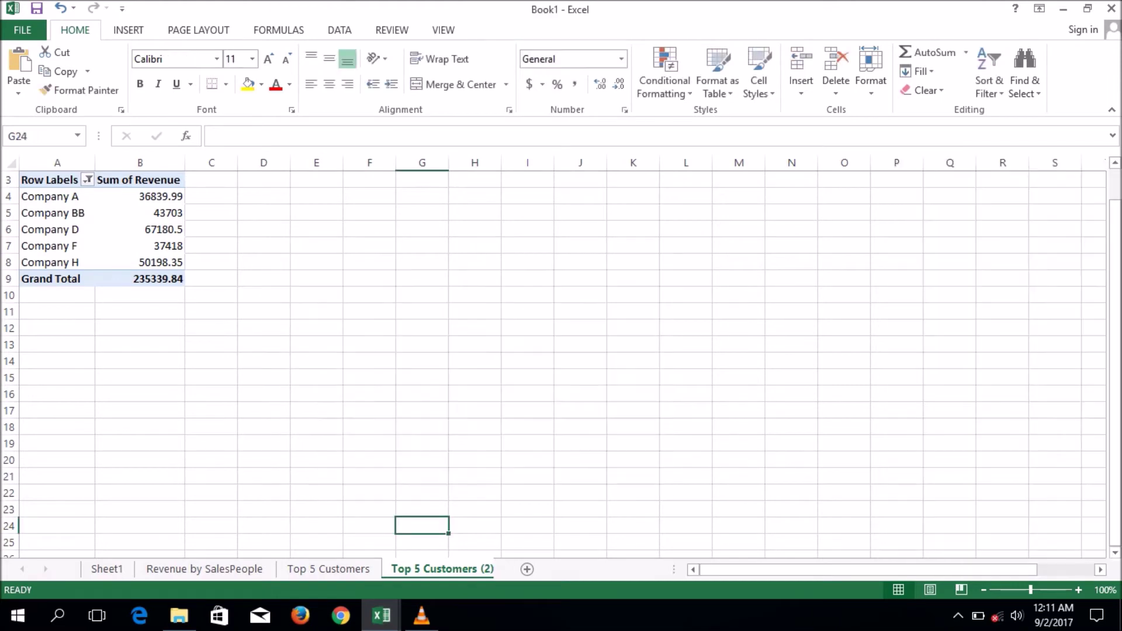
Remove Customer Name and Sum of Revenue from the copied pivot table, leaving it empty
left_click(140, 245)
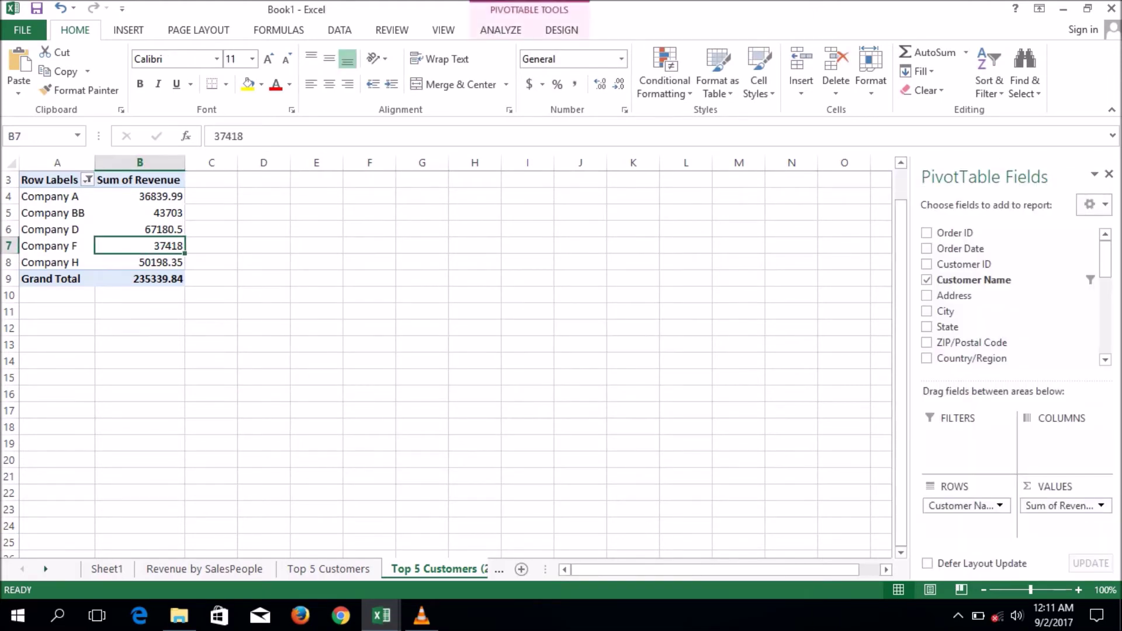
left_click_drag(966, 505, 643, 350)
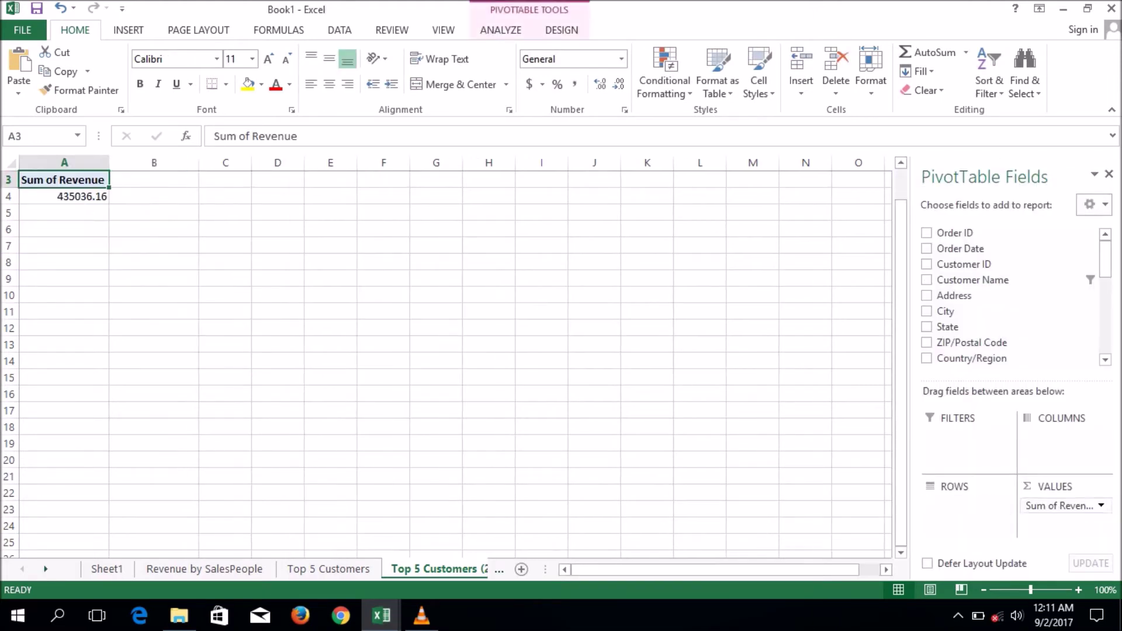
left_click_drag(1059, 506, 643, 350)
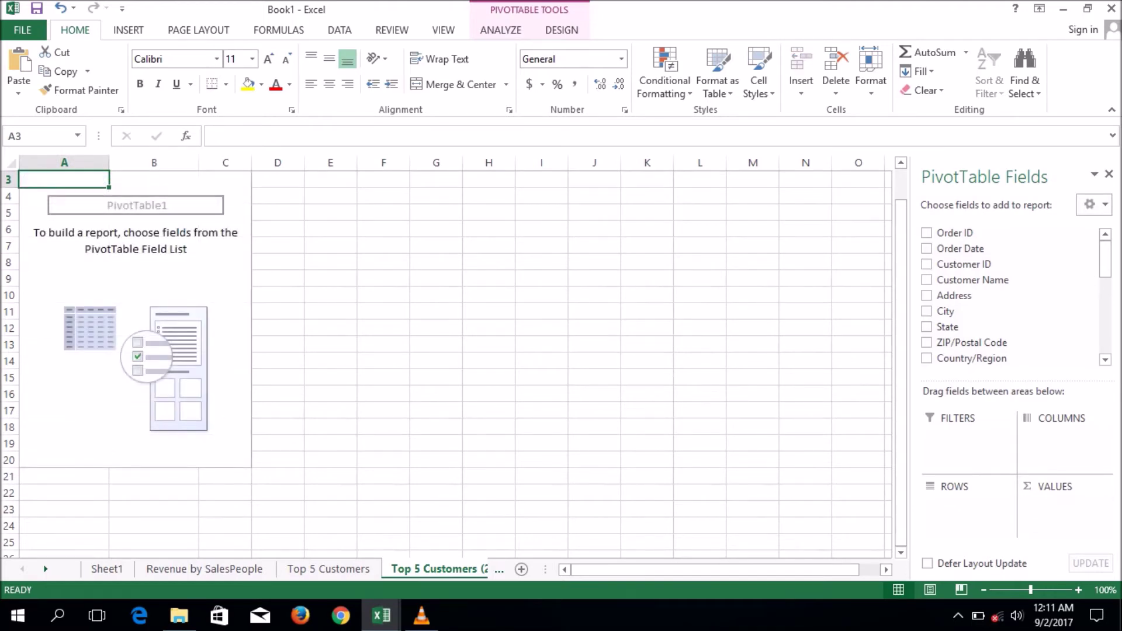
Add Region as the pivot table's row labels, after trying and removing Country/Region
scroll(1010, 295, "down", 3)
scroll(1011, 295, "down", 3)
scroll(1011, 295, "down", 2)
scroll(1010, 295, "up", 1)
scroll(1011, 295, "up", 1)
scroll(1011, 295, "up", 2)
scroll(1011, 295, "up", 2)
scroll(1010, 295, "up", 2)
scroll(1011, 295, "up", 1)
scroll(1016, 295, "down", 8)
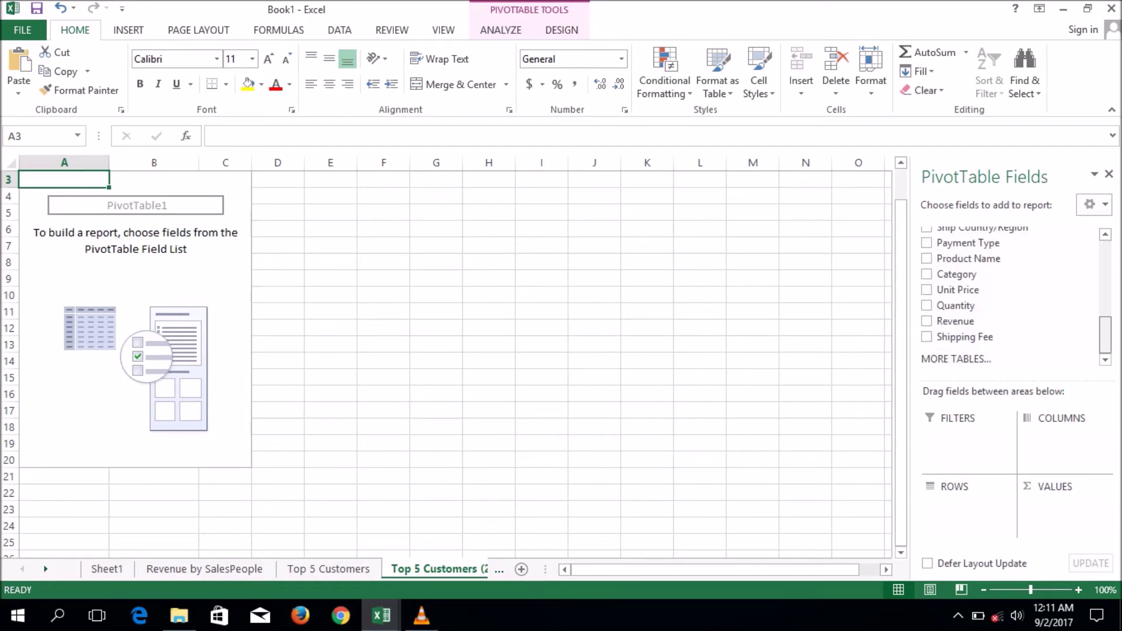
scroll(1017, 295, "up", 1)
scroll(1017, 296, "up", 3)
scroll(1017, 295, "up", 4)
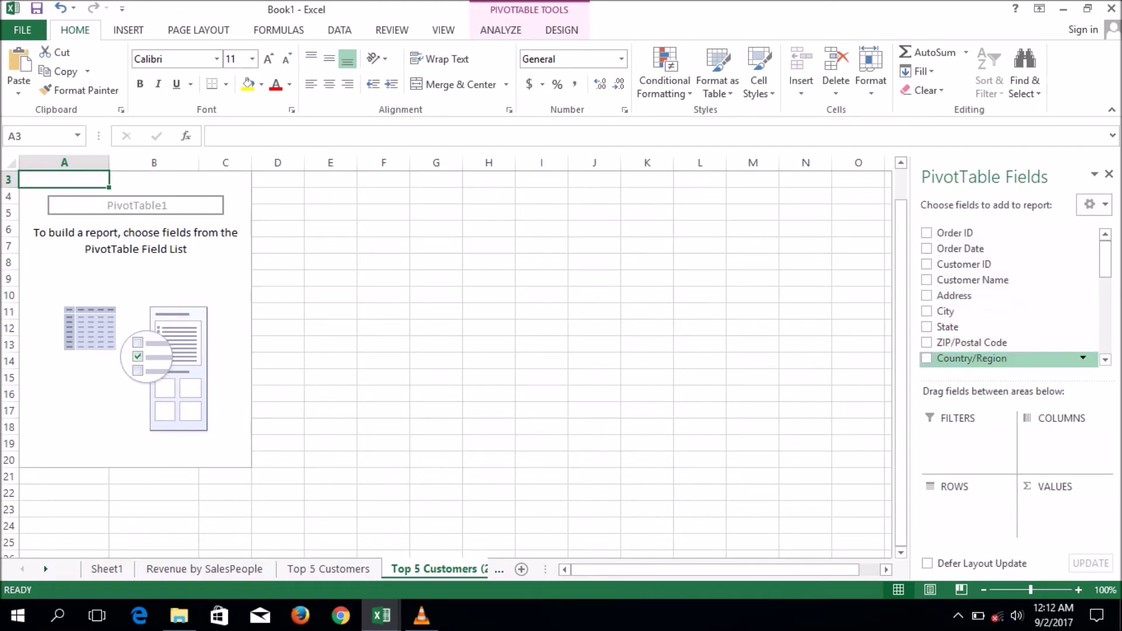
left_click(927, 359)
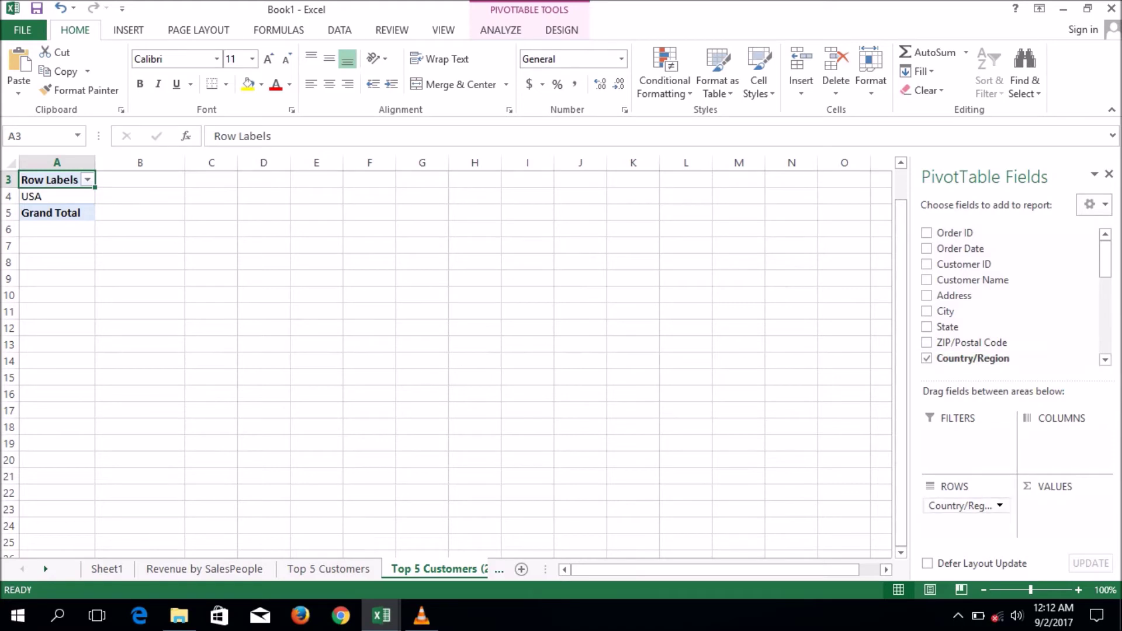
left_click_drag(964, 505, 760, 350)
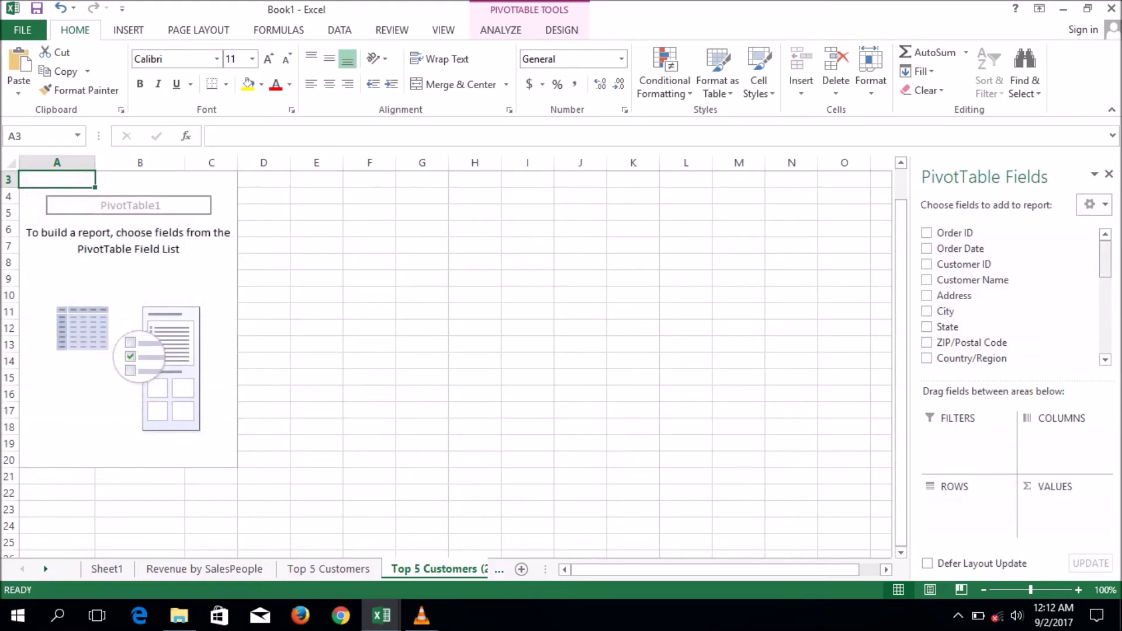
scroll(1011, 297, "down", 1)
scroll(1011, 297, "down", 1)
scroll(1011, 297, "down", 1)
scroll(1011, 297, "down", 1)
scroll(1011, 297, "down", 2)
scroll(1010, 297, "down", 1)
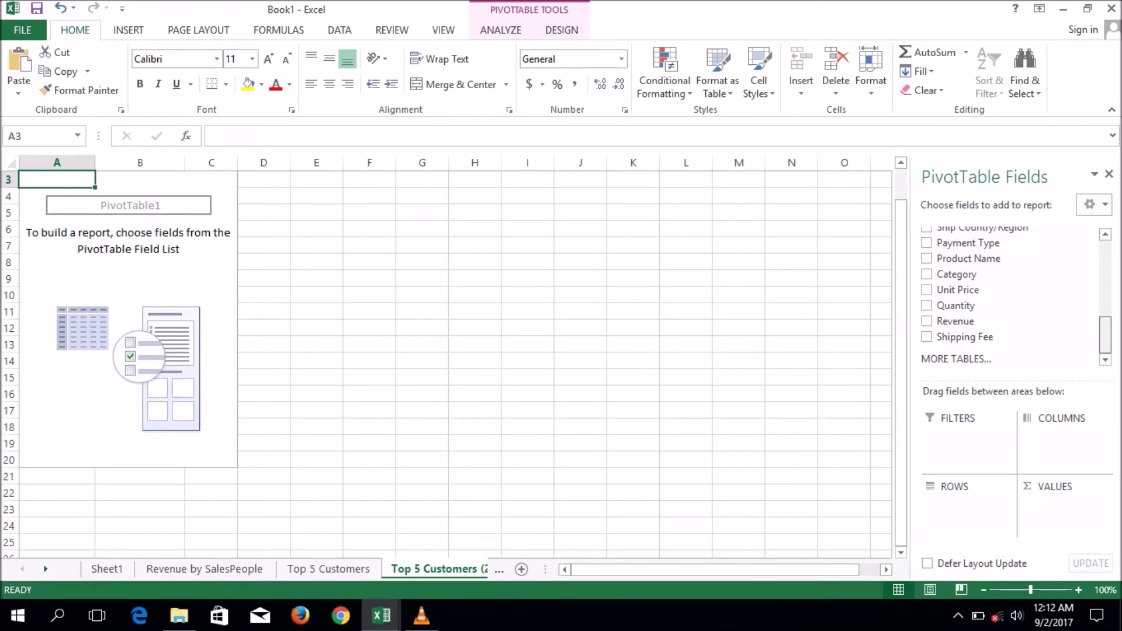
scroll(1011, 297, "up", 1)
scroll(1011, 297, "up", 2)
scroll(1011, 297, "up", 1)
scroll(1011, 296, "up", 1)
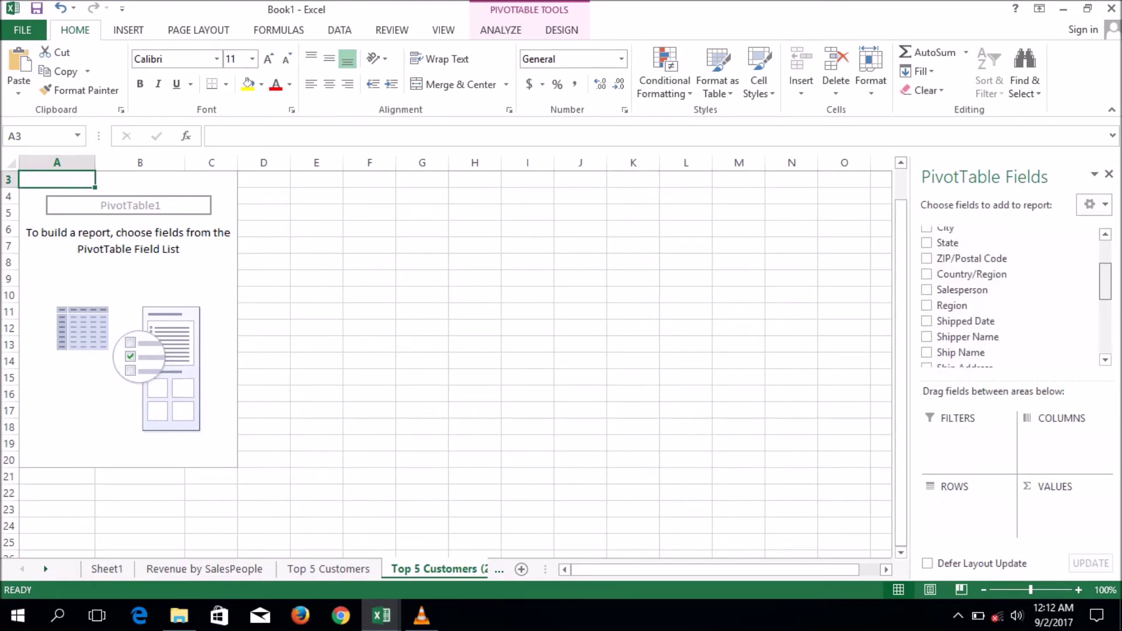
left_click(926, 305)
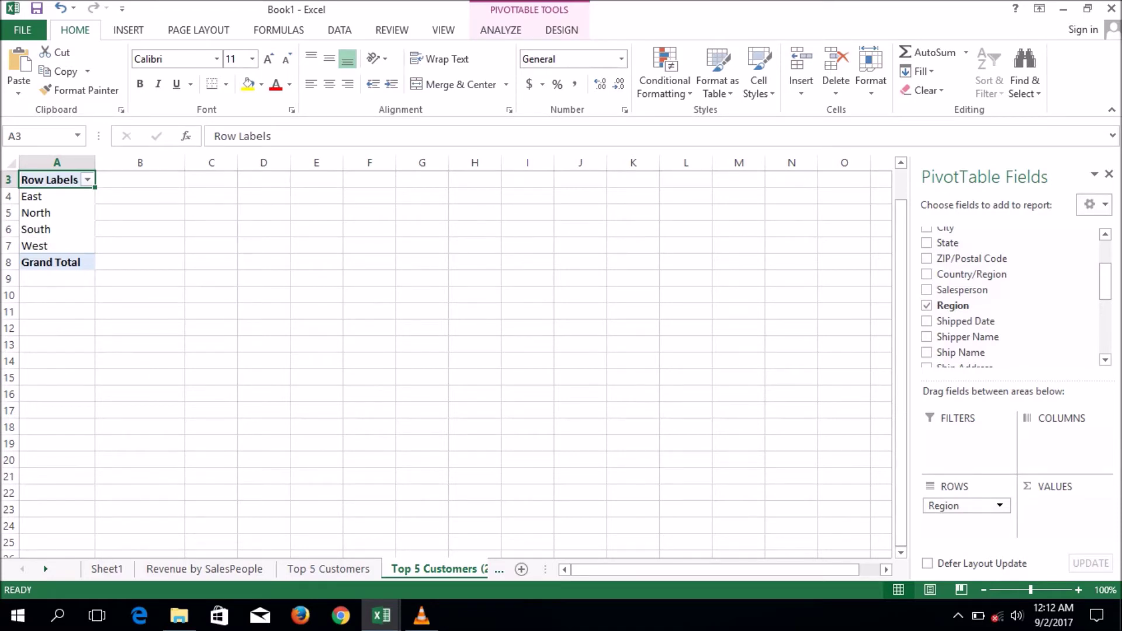
Drag Revenue into Values to sum revenue for East, North, South and West
scroll(1005, 337, "down", 1)
scroll(1005, 337, "down", 2)
scroll(1005, 337, "down", 2)
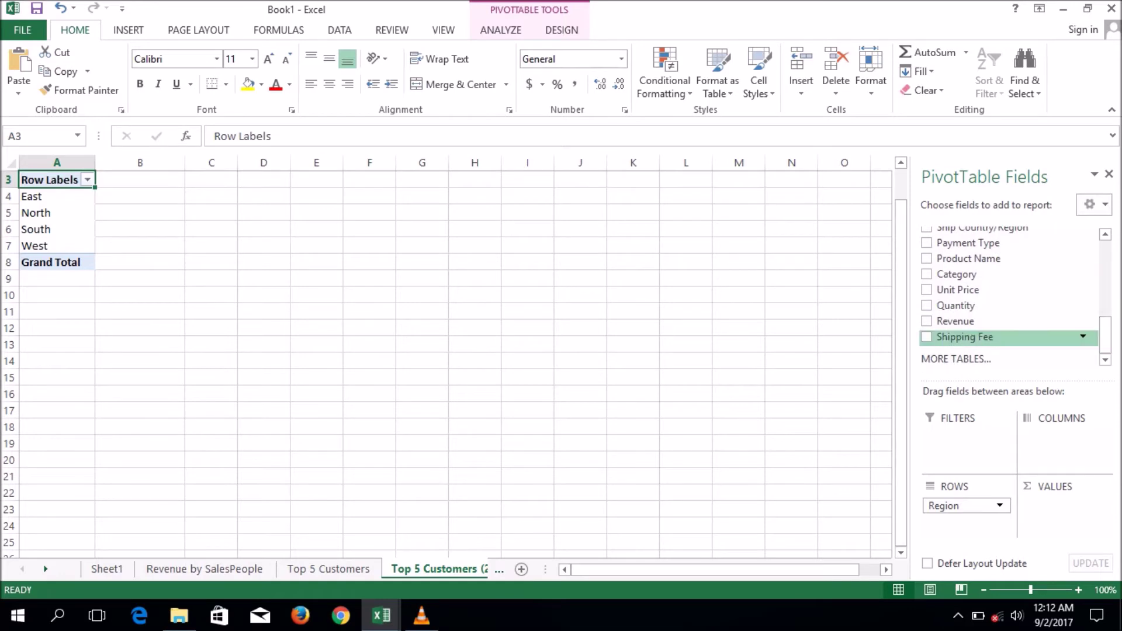
left_click_drag(958, 321, 1064, 505)
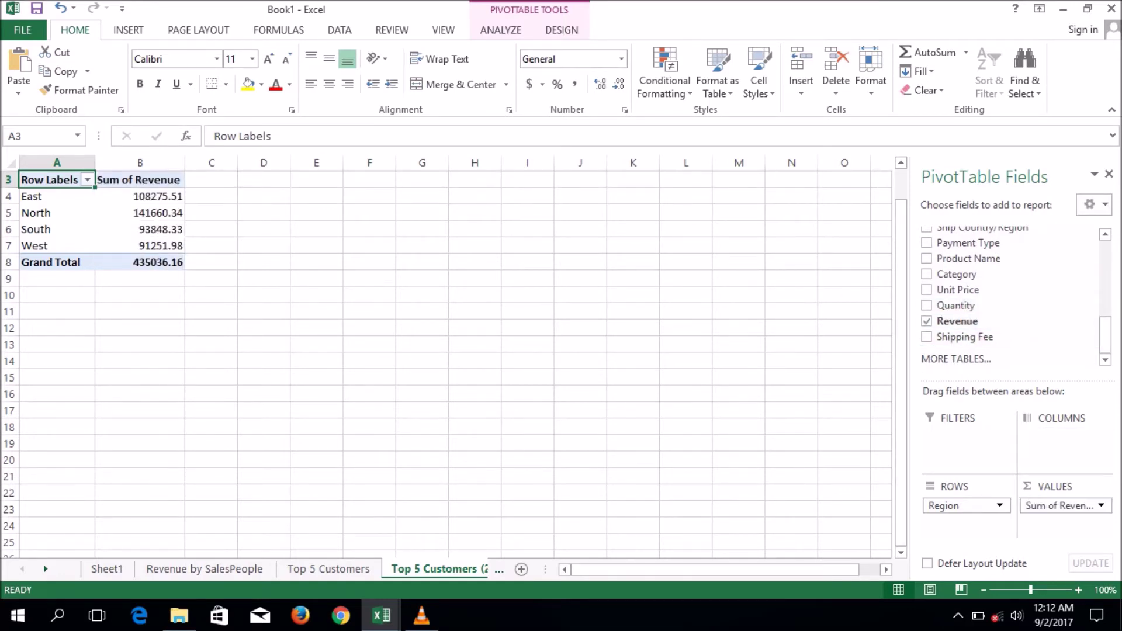
left_click(139, 229)
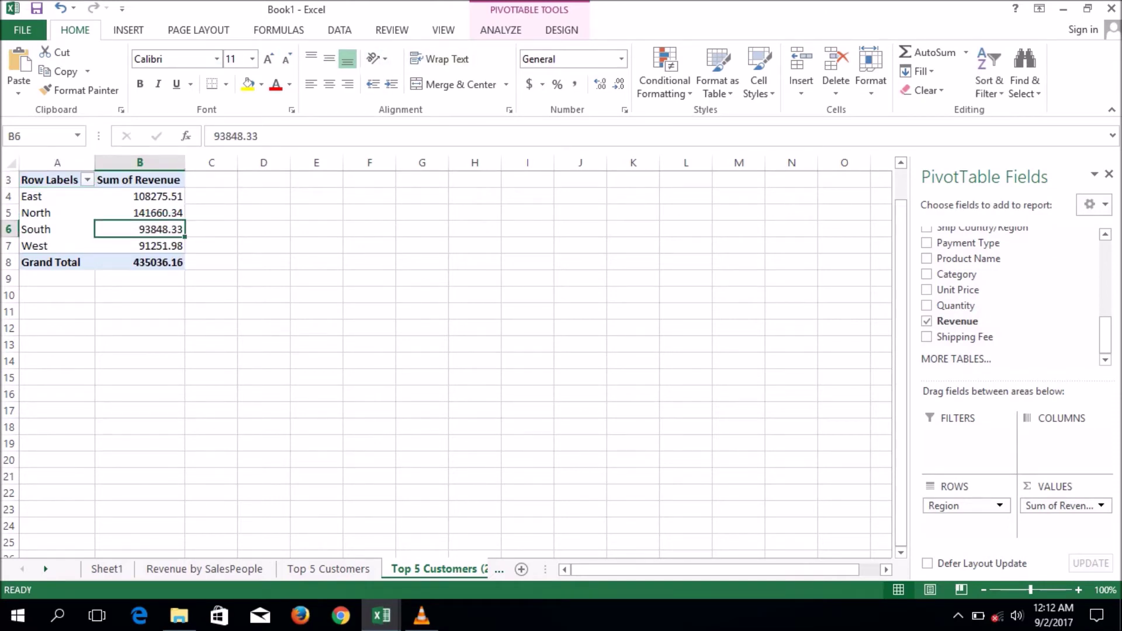
left_click(128, 30)
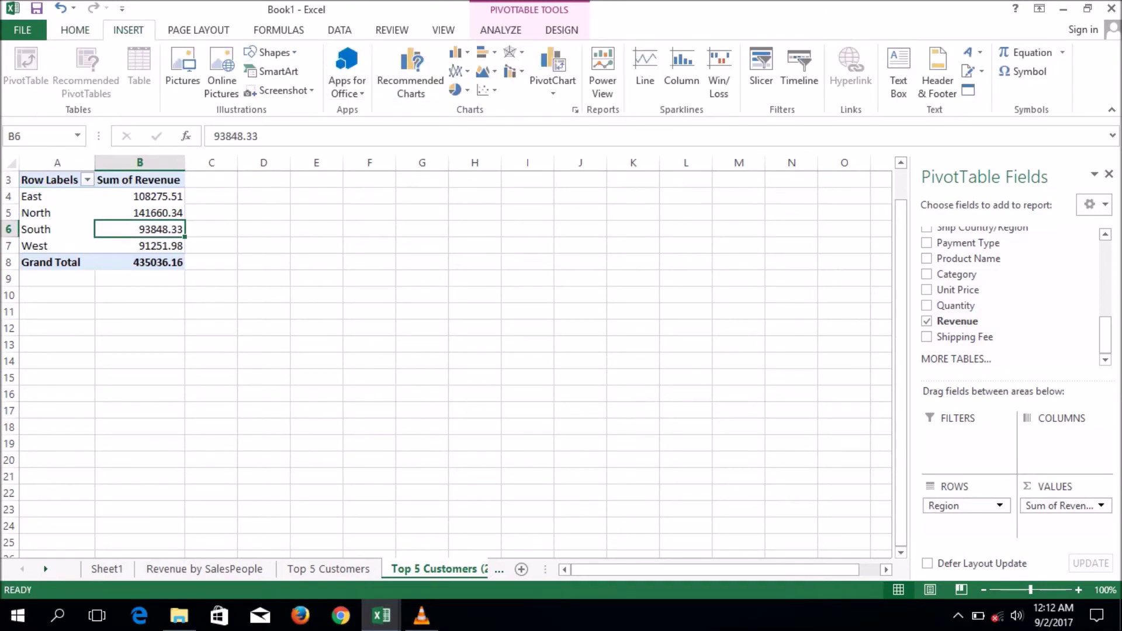
Insert a 3-D Clustered Column PivotChart plotting Sum of Revenue for the four regions
left_click(552, 87)
left_click(578, 110)
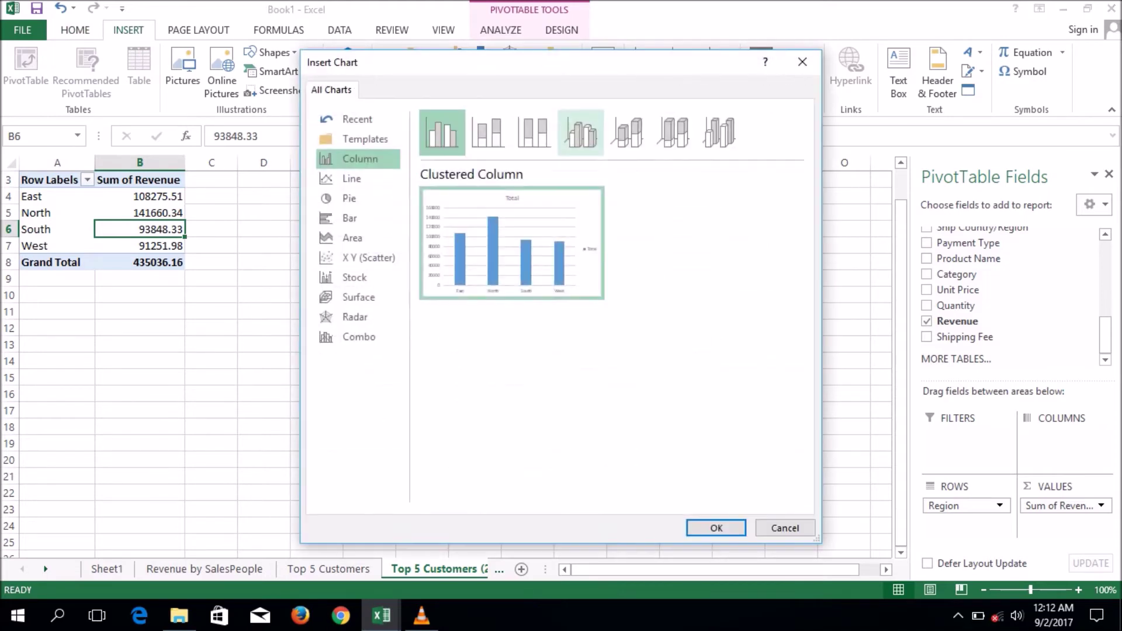
left_click(351, 217)
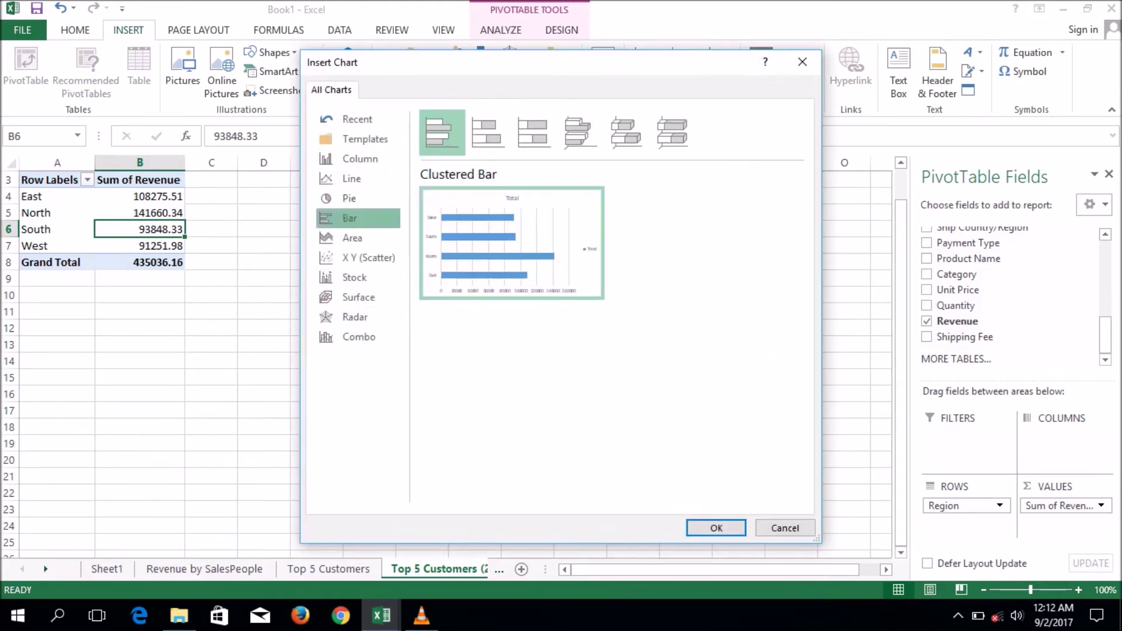
left_click(488, 133)
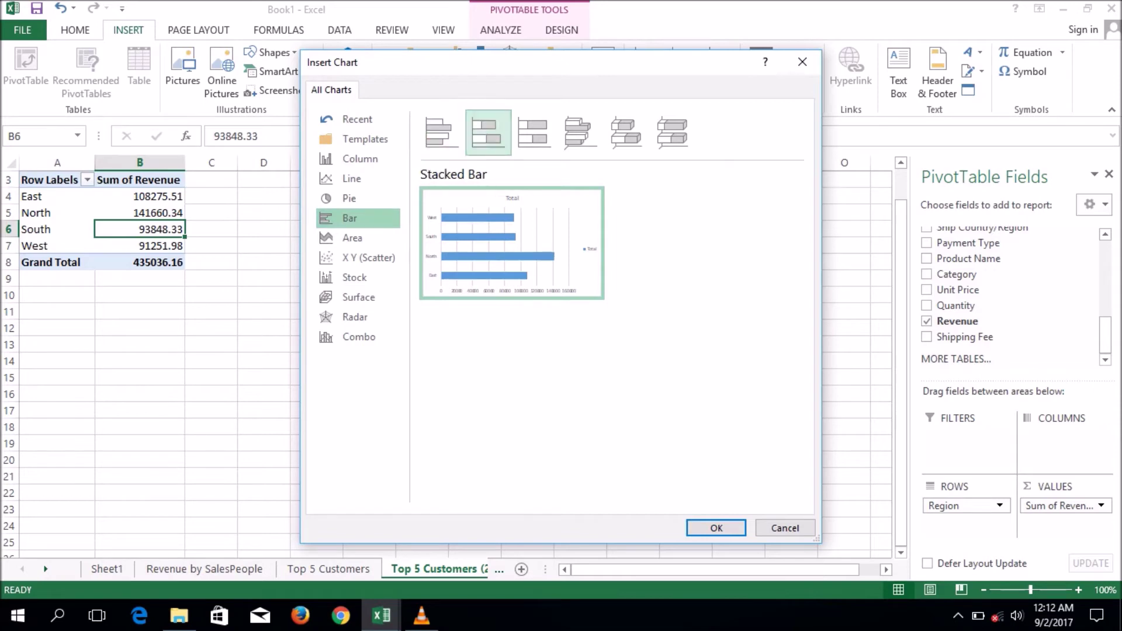
left_click(579, 131)
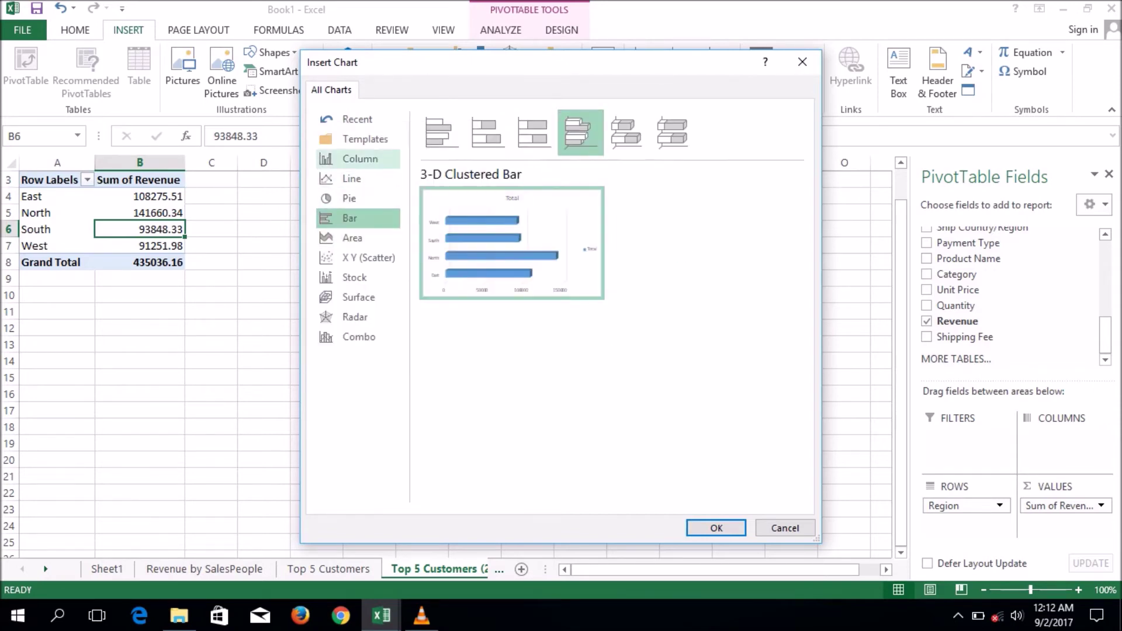
left_click(359, 159)
left_click(580, 132)
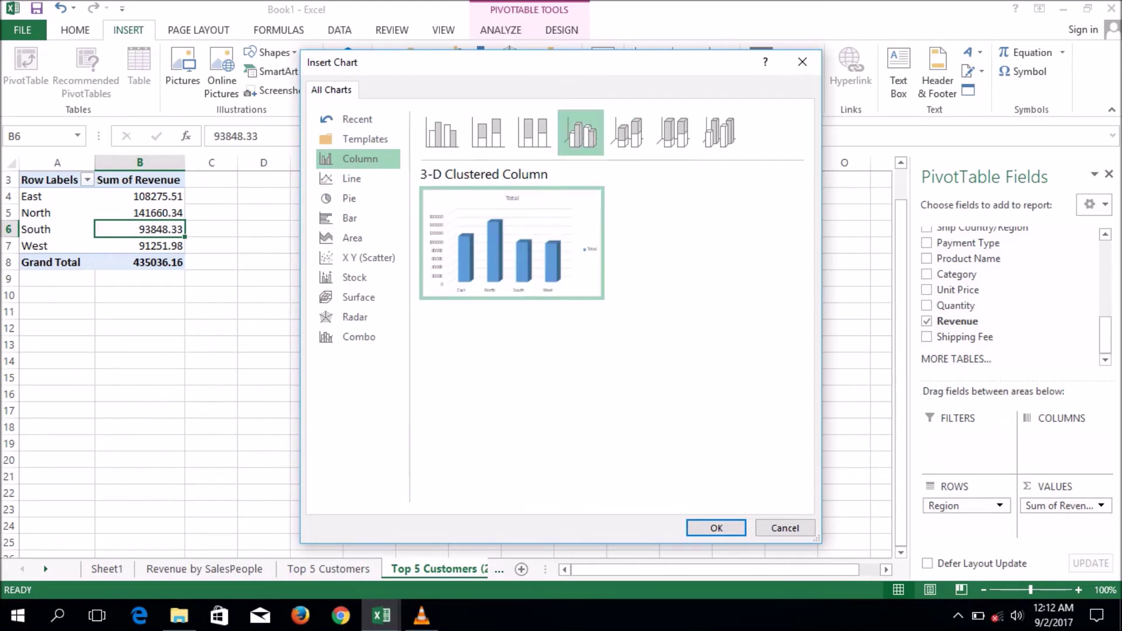
key("Return")
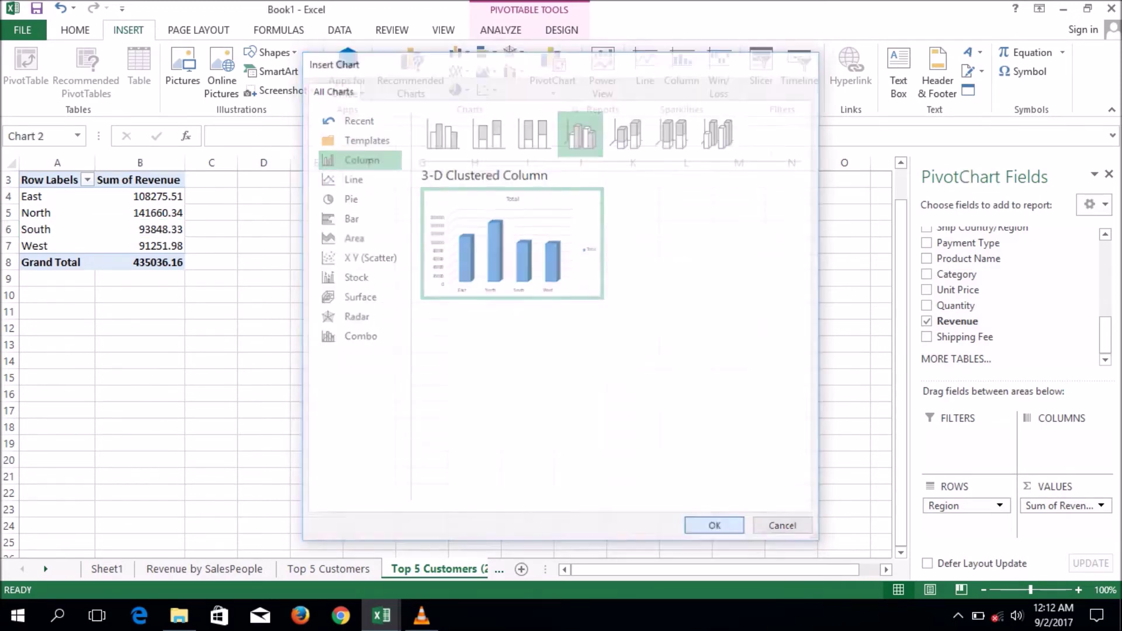
left_click(685, 265)
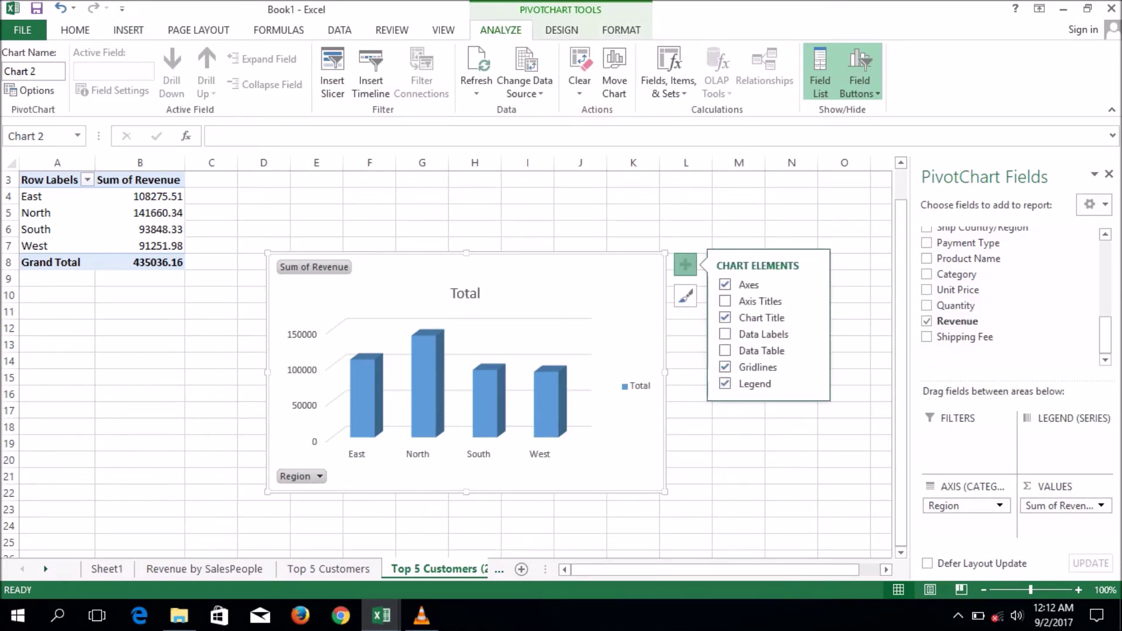
Show each region's revenue as data labels on the columns, with the data table off
left_click(724, 350)
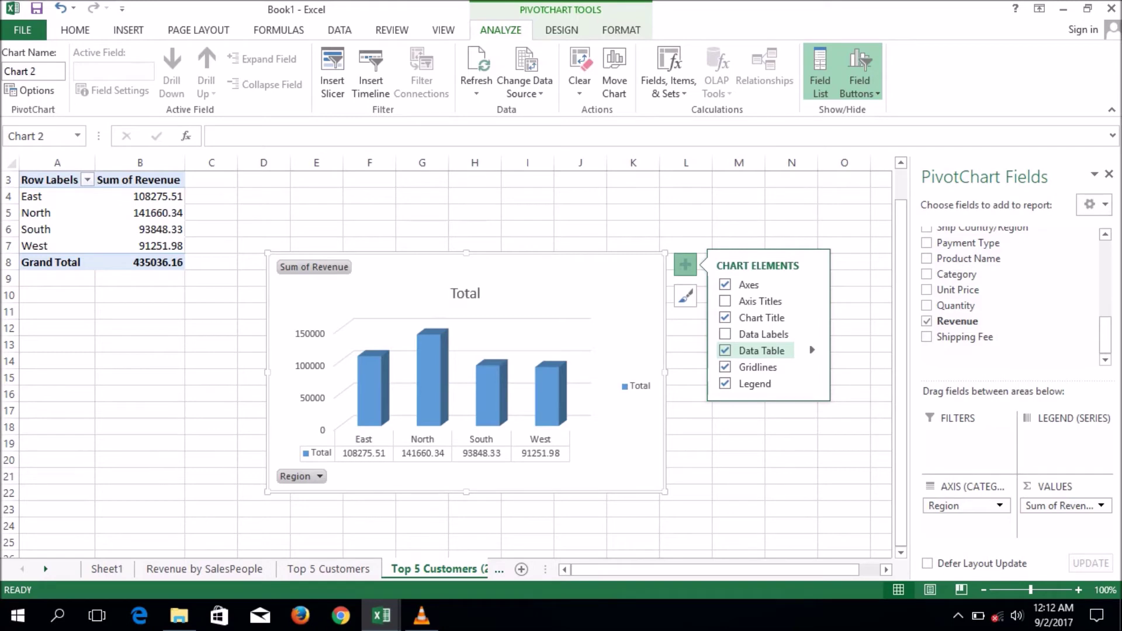
left_click(724, 350)
left_click(724, 334)
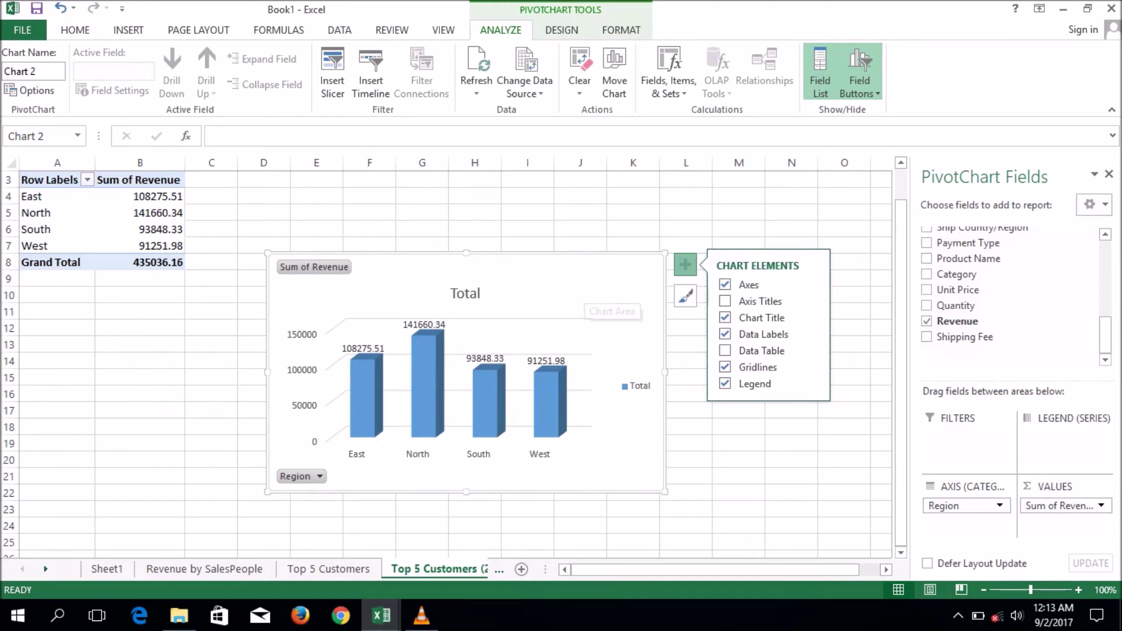
Change the column chart title from Total to 'Revenue By Region'
left_click(465, 294)
key("ctrl+1")
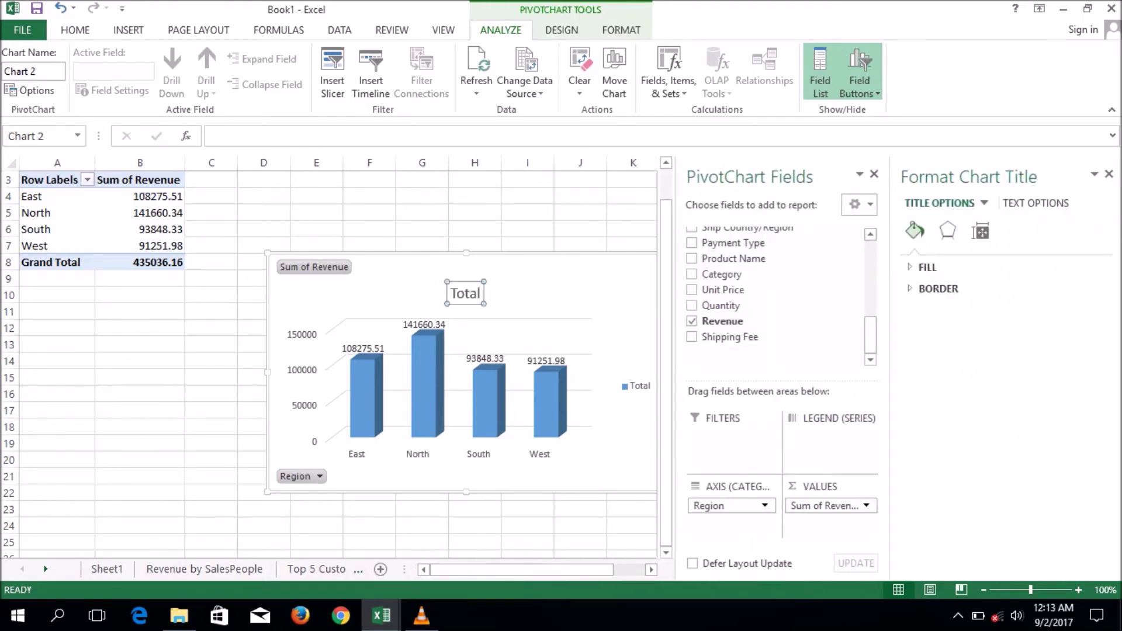
double_click(465, 293)
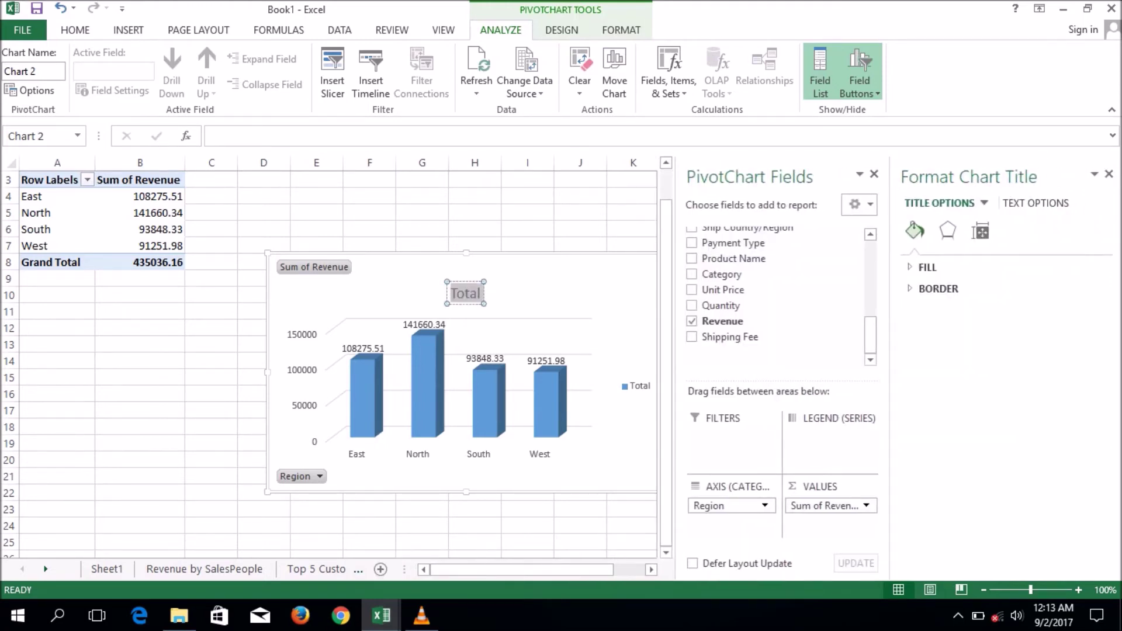
type("Revenue")
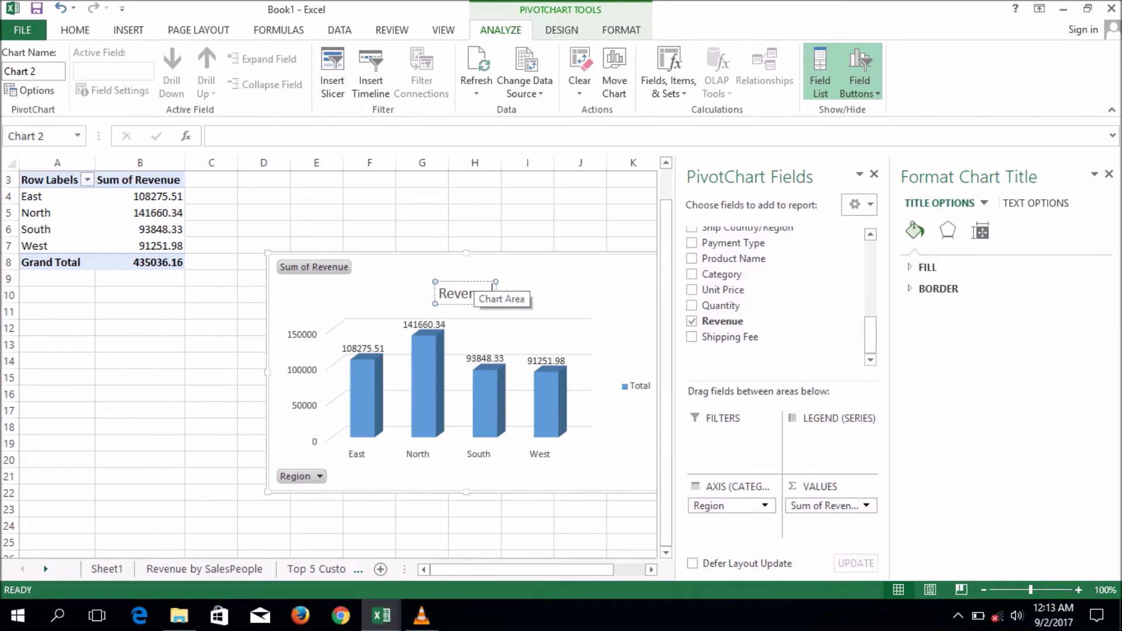
type(" By Region")
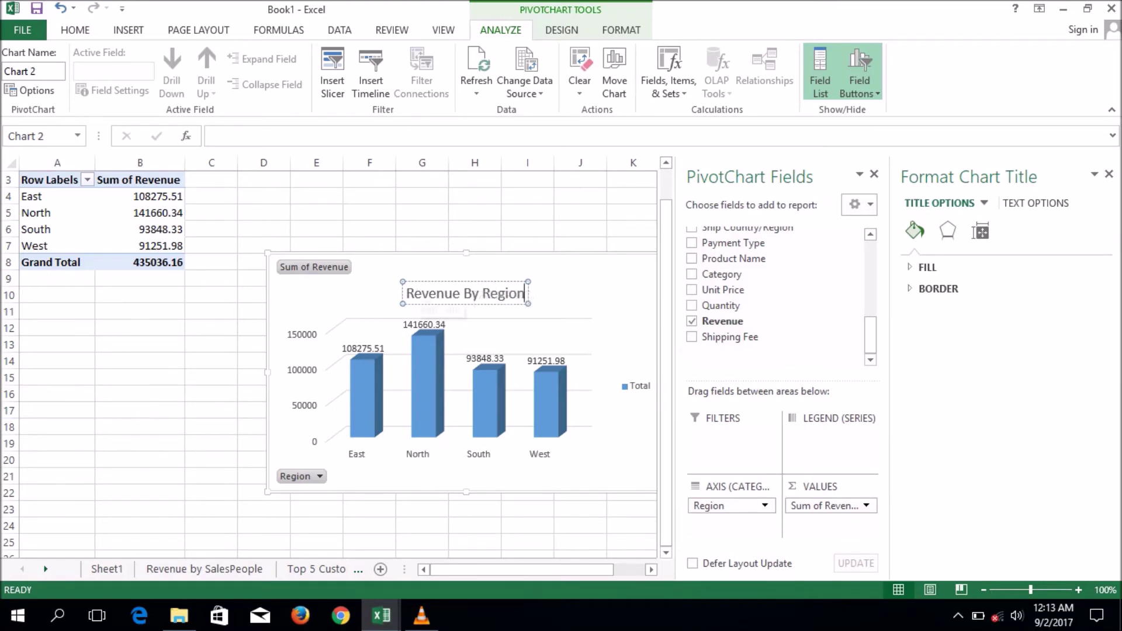
left_click_drag(406, 294, 528, 294)
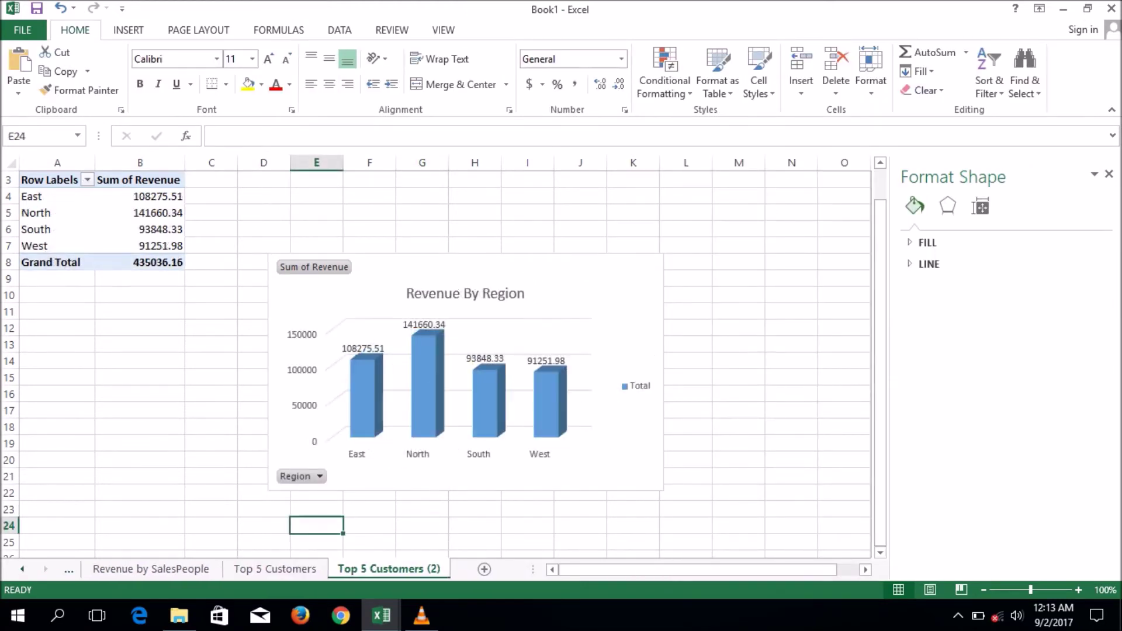
Rename the Top 5 Customers (2) sheet to 'Revenue By Region'
double_click(389, 569)
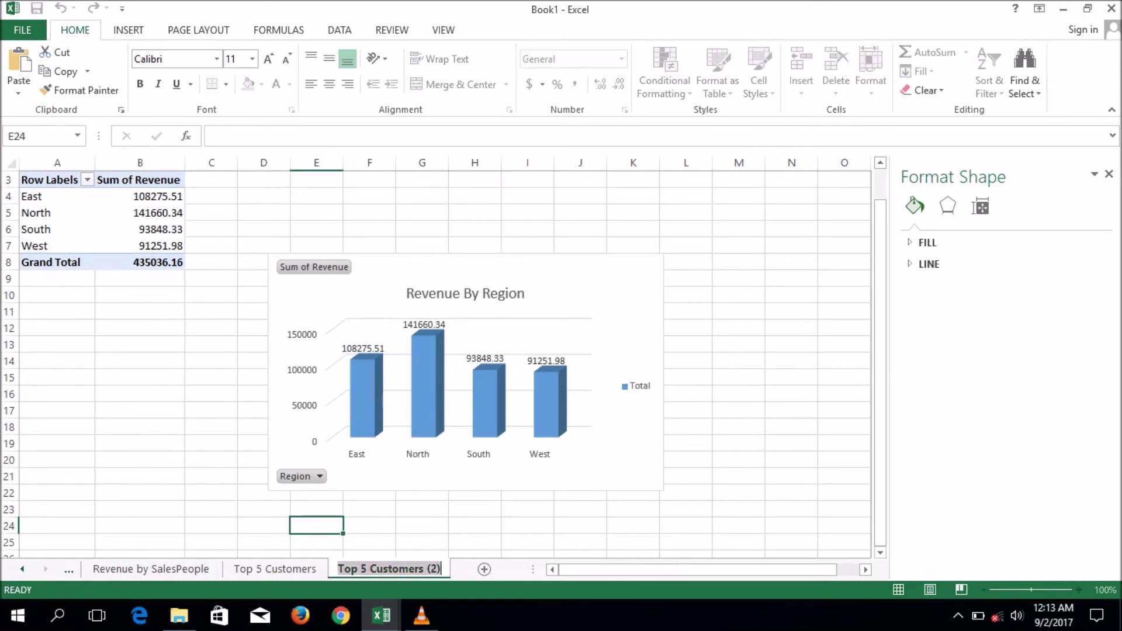
type("Revenue By Region")
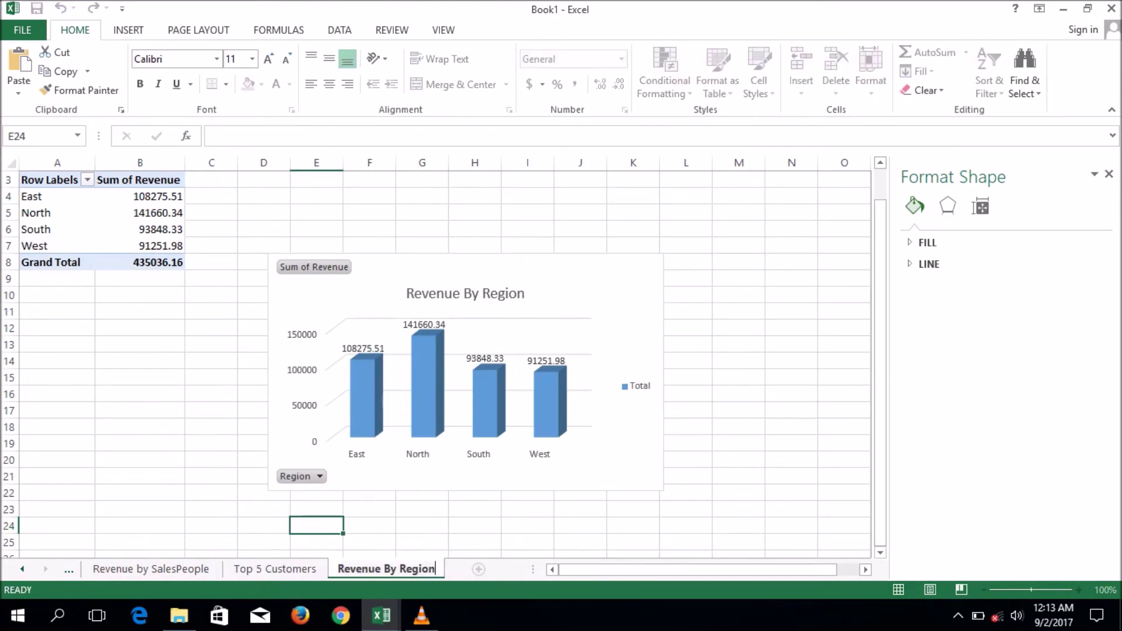
left_click(475, 526)
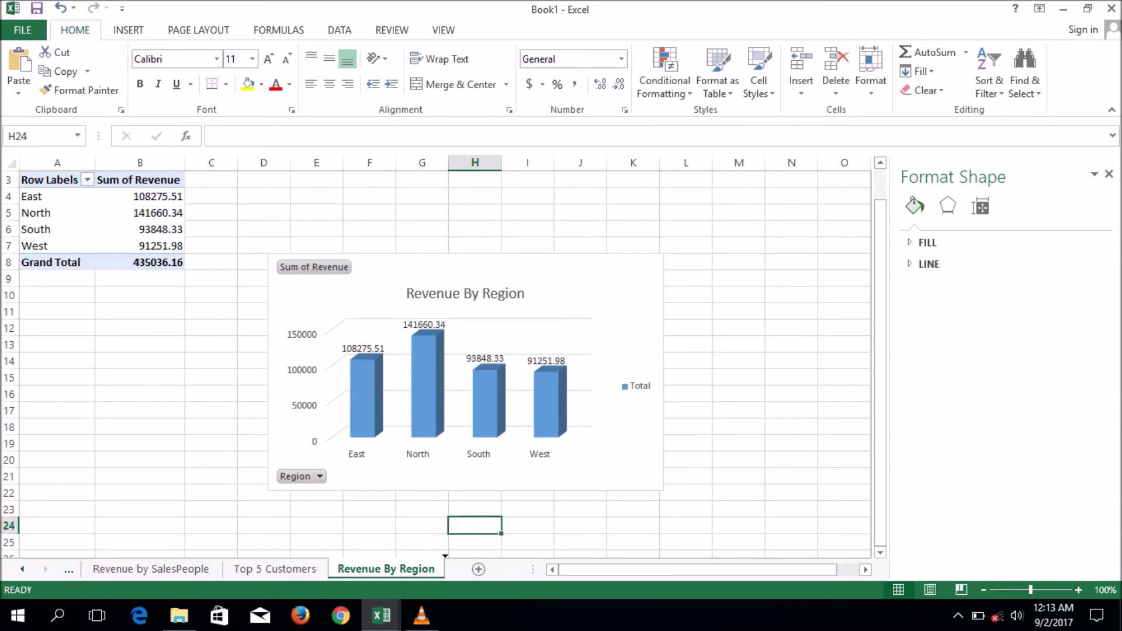
Copy the sheet as Revenue By Region (2) and remove Region and Sum of Revenue from its pivot
left_click_drag(409, 568, 438, 569)
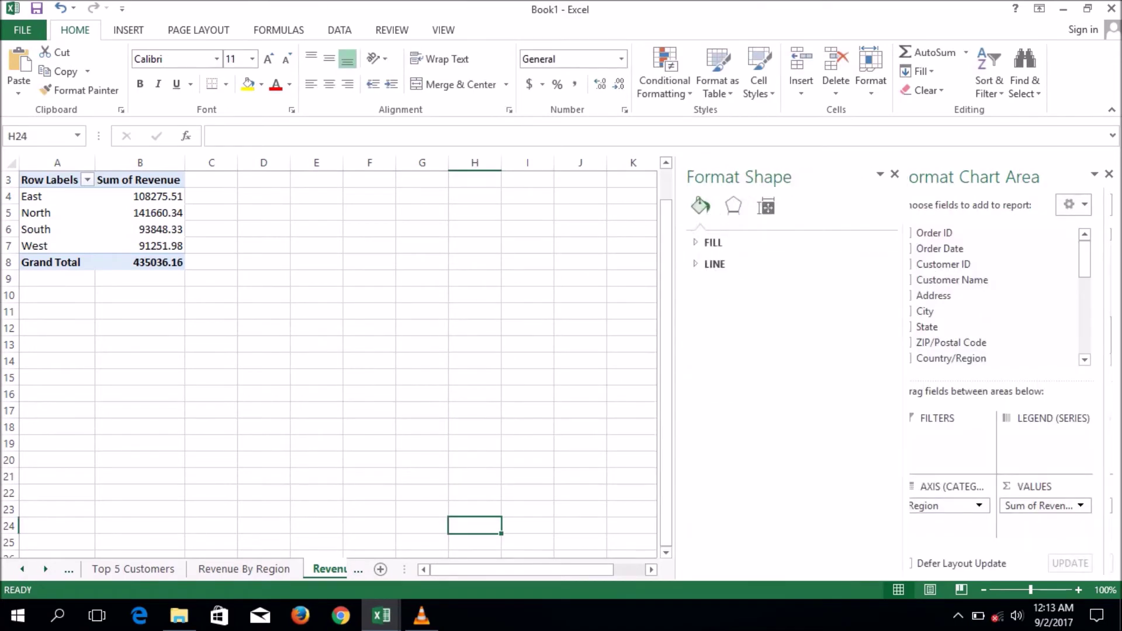
left_click(140, 213)
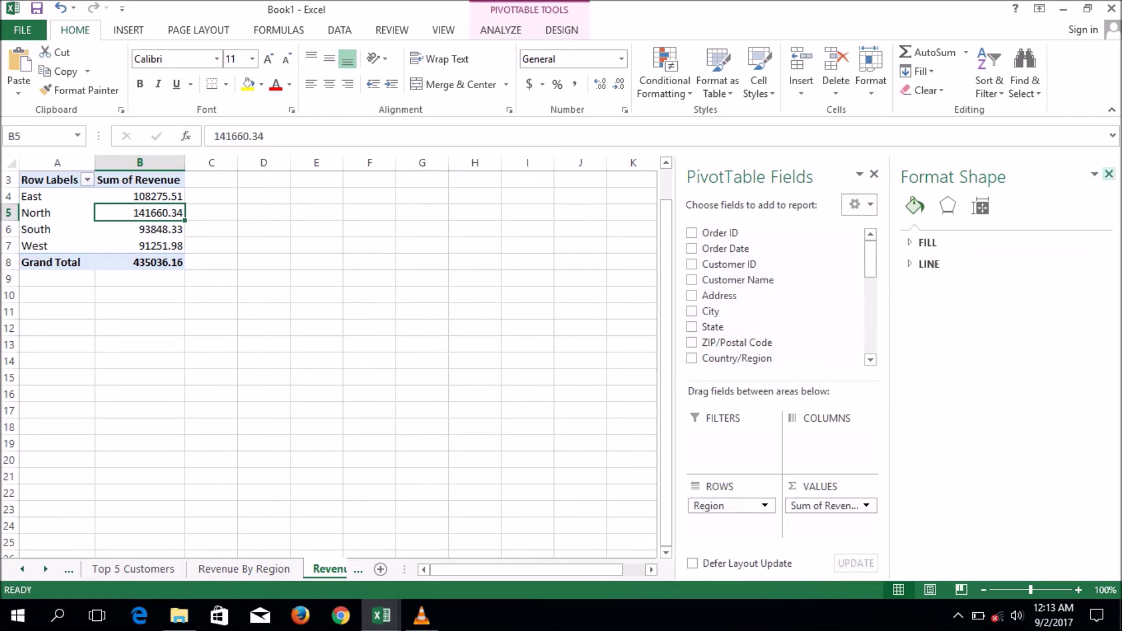
left_click(1108, 174)
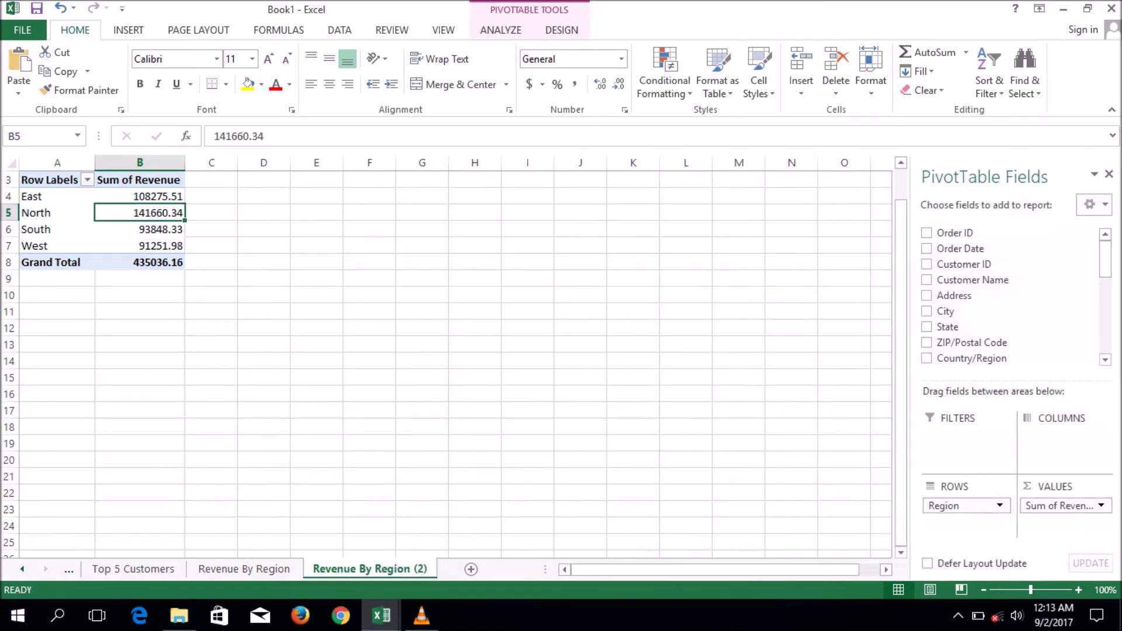
left_click_drag(964, 505, 584, 351)
left_click_drag(1059, 505, 585, 350)
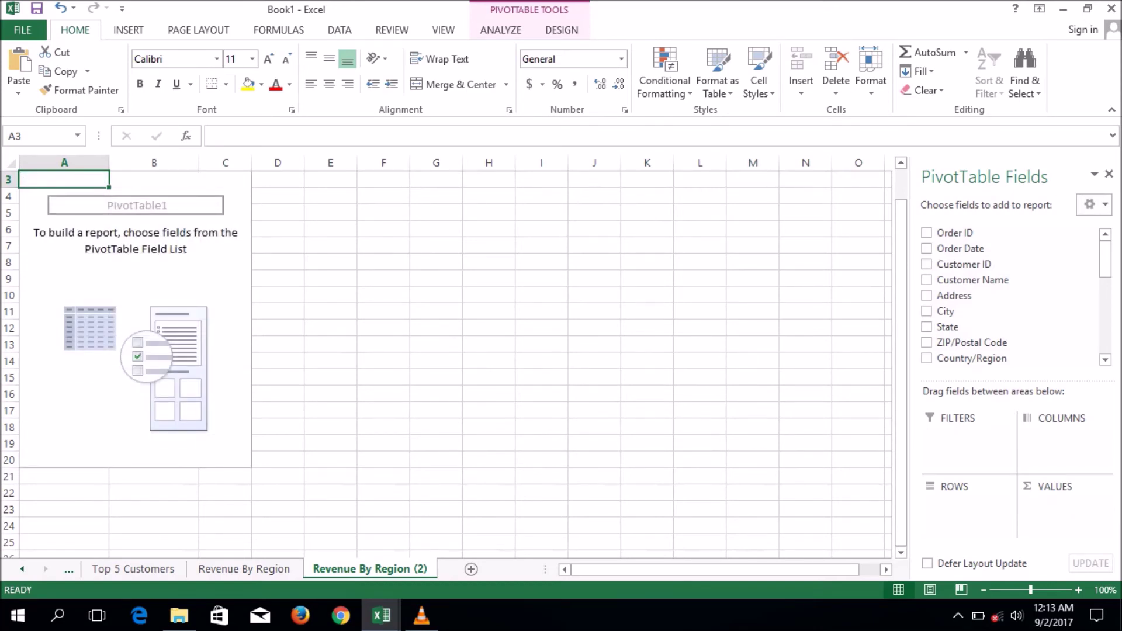
Check Product Name so every product, from Almonds onward, becomes a pivot row label
scroll(1010, 295, "down", 2)
scroll(1011, 295, "up", 2)
scroll(1011, 295, "down", 3)
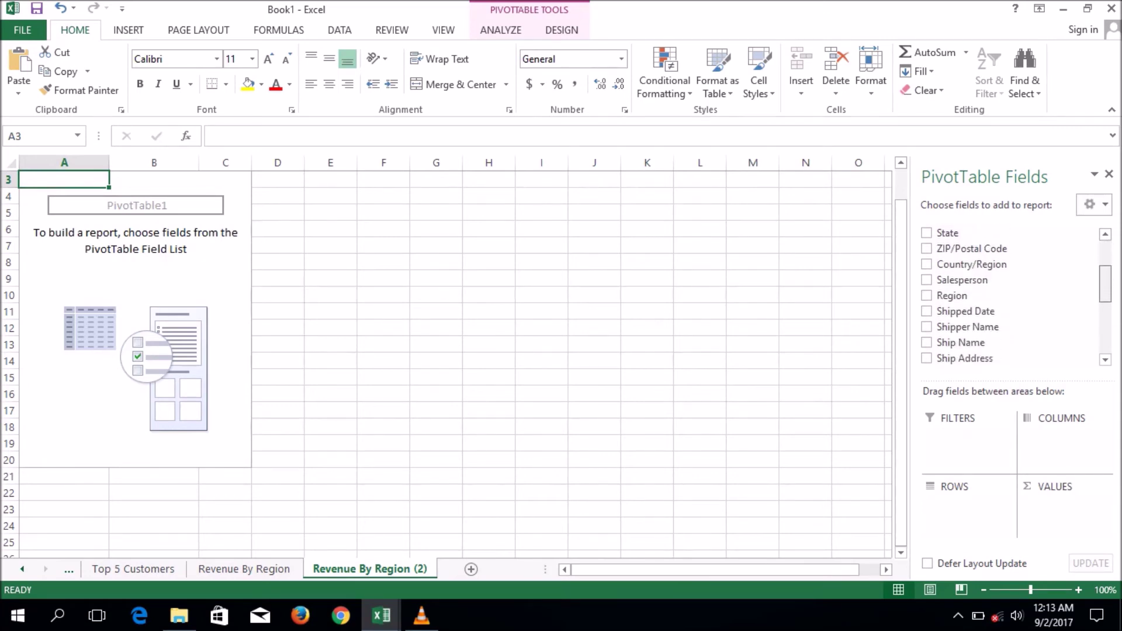
scroll(1011, 295, "down", 1)
scroll(1011, 295, "down", 1)
scroll(1011, 295, "down", 1)
scroll(1011, 295, "up", 1)
scroll(1011, 295, "down", 1)
scroll(1011, 295, "up", 1)
scroll(1011, 296, "up", 1)
scroll(1011, 295, "up", 1)
scroll(1011, 295, "up", 1)
scroll(1010, 295, "up", 3)
scroll(1011, 295, "up", 1)
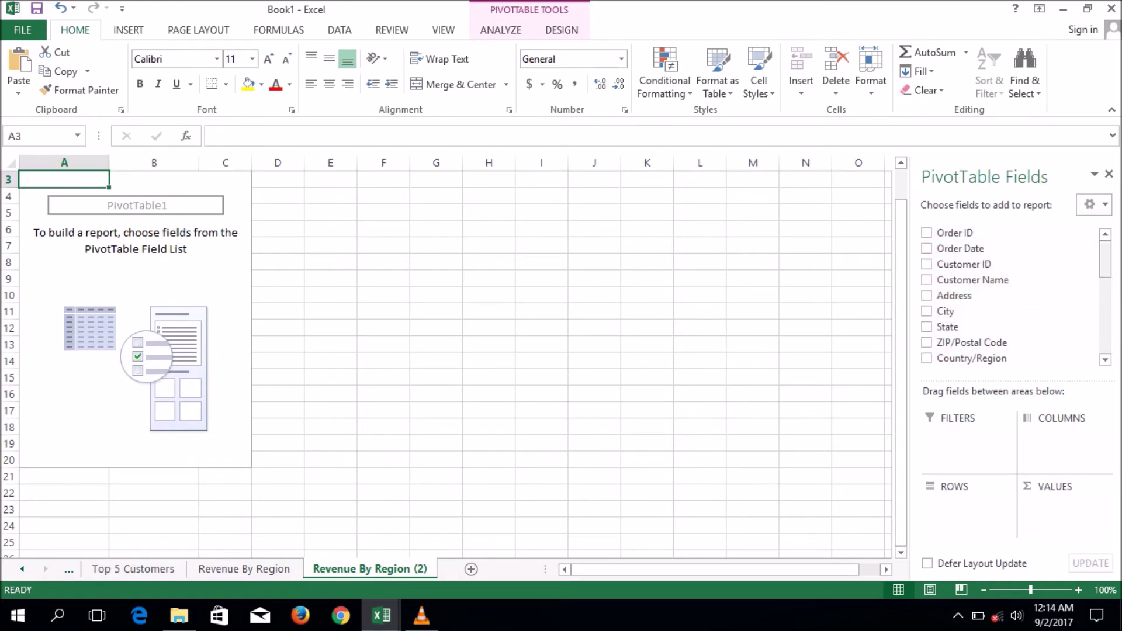
left_click_drag(1105, 257, 1105, 281)
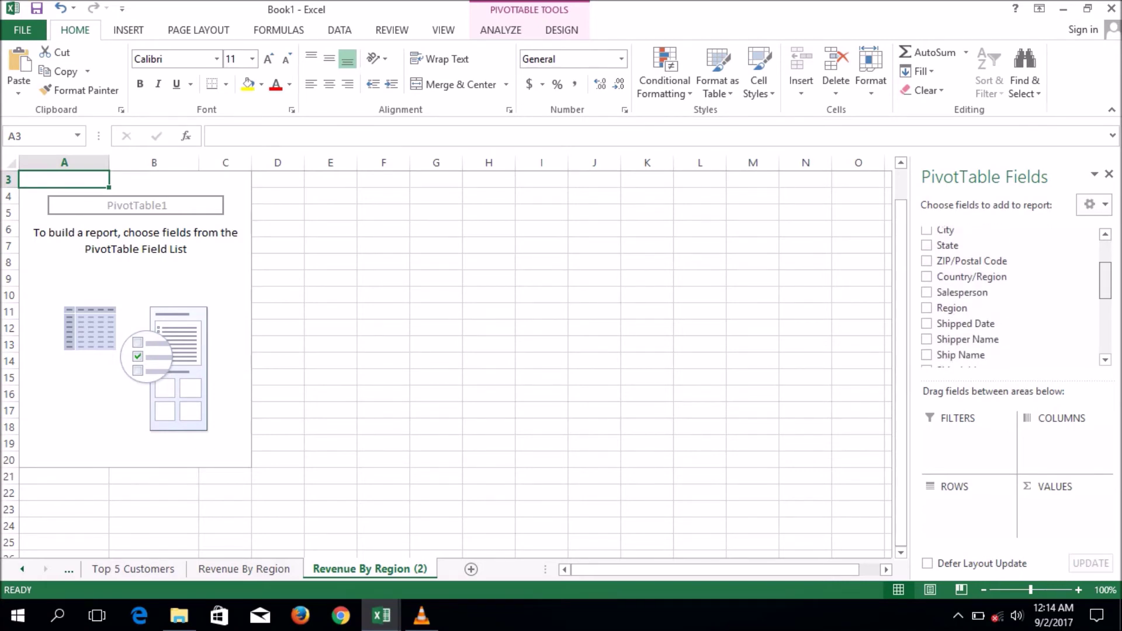
left_click_drag(1105, 281, 1105, 282)
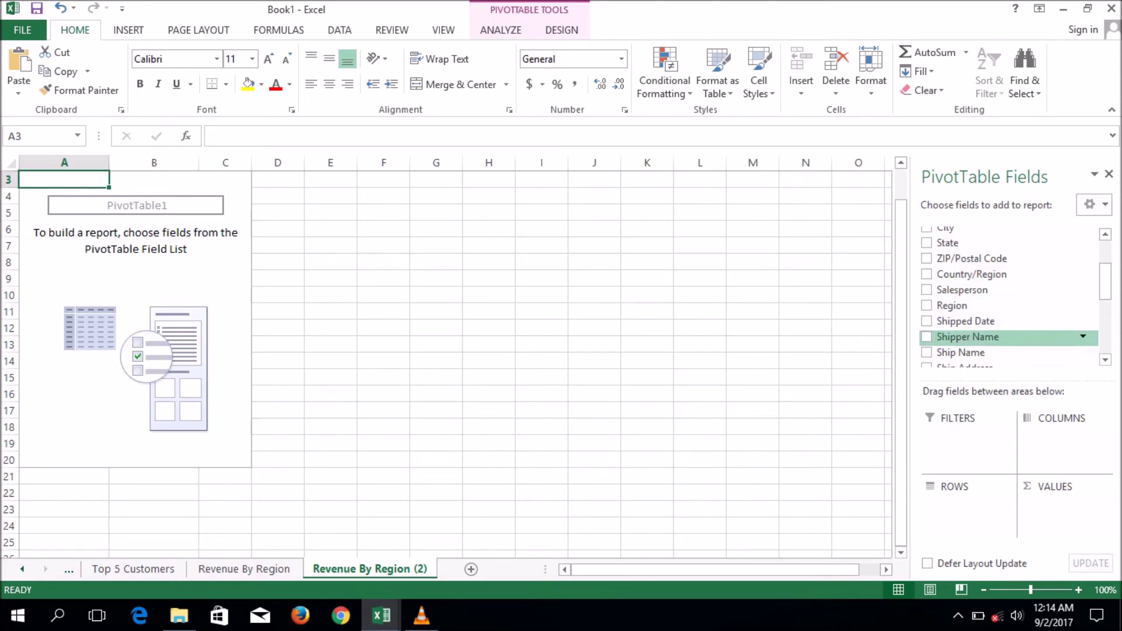
scroll(1005, 315, "down", 3)
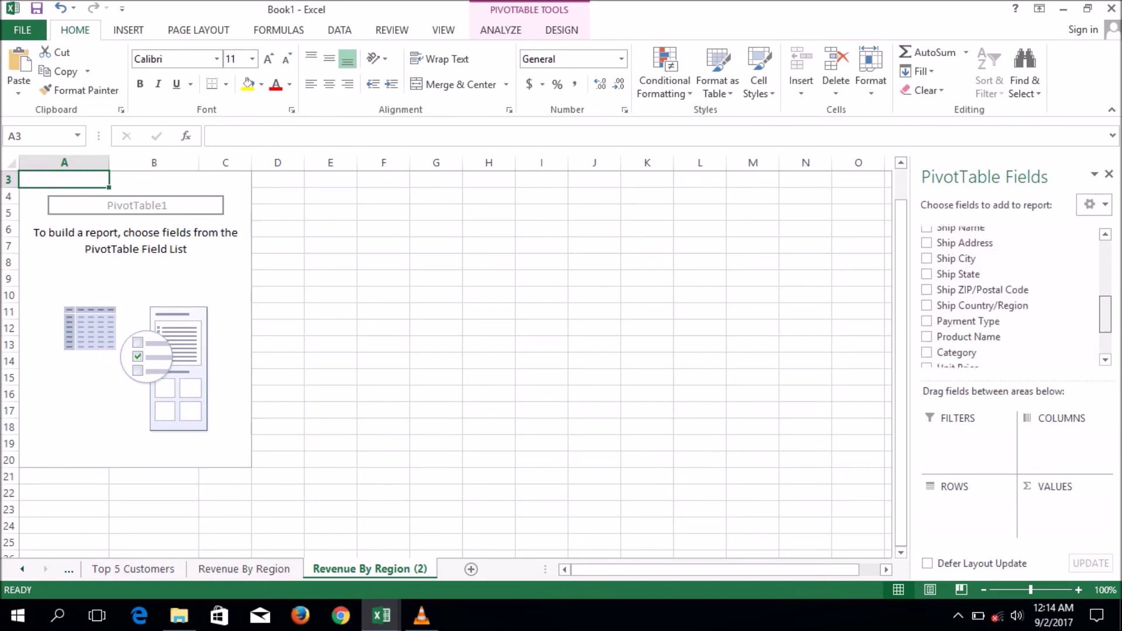
left_click(968, 331)
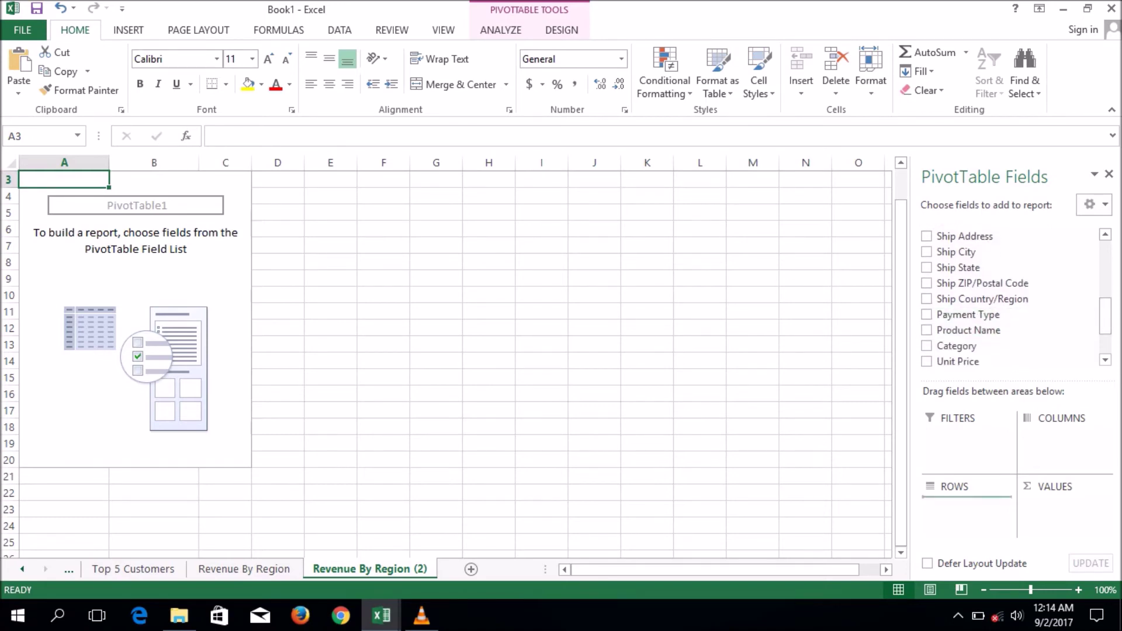
scroll(982, 327, "down", 1)
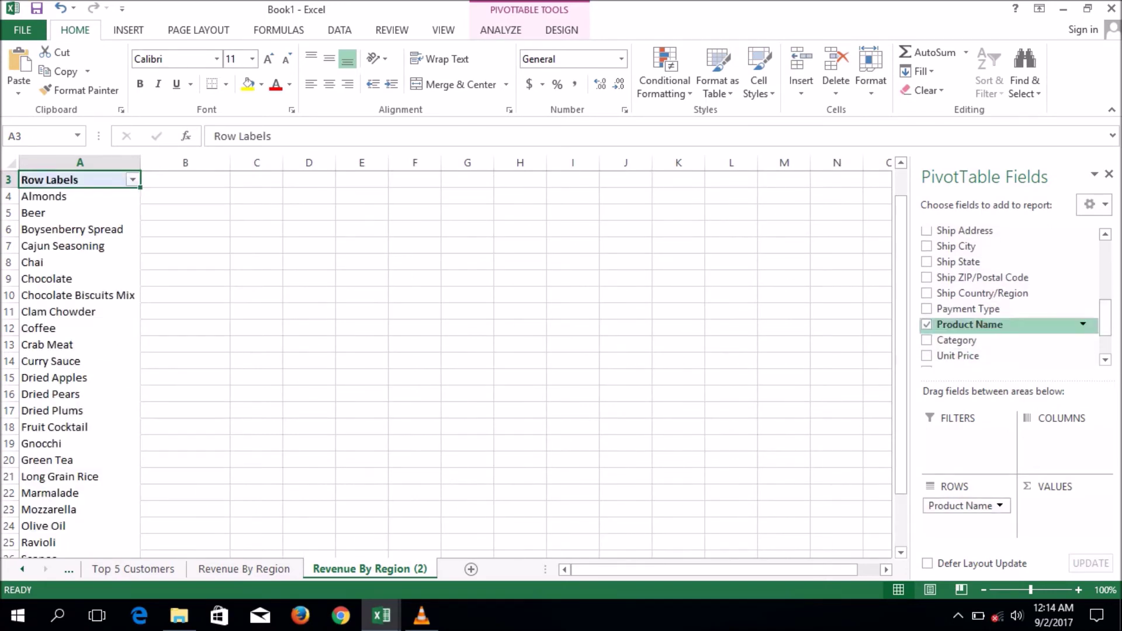
Try Unit Price and then Quantity in the PivotTable values, removing each again
left_click_drag(957, 356, 1063, 496)
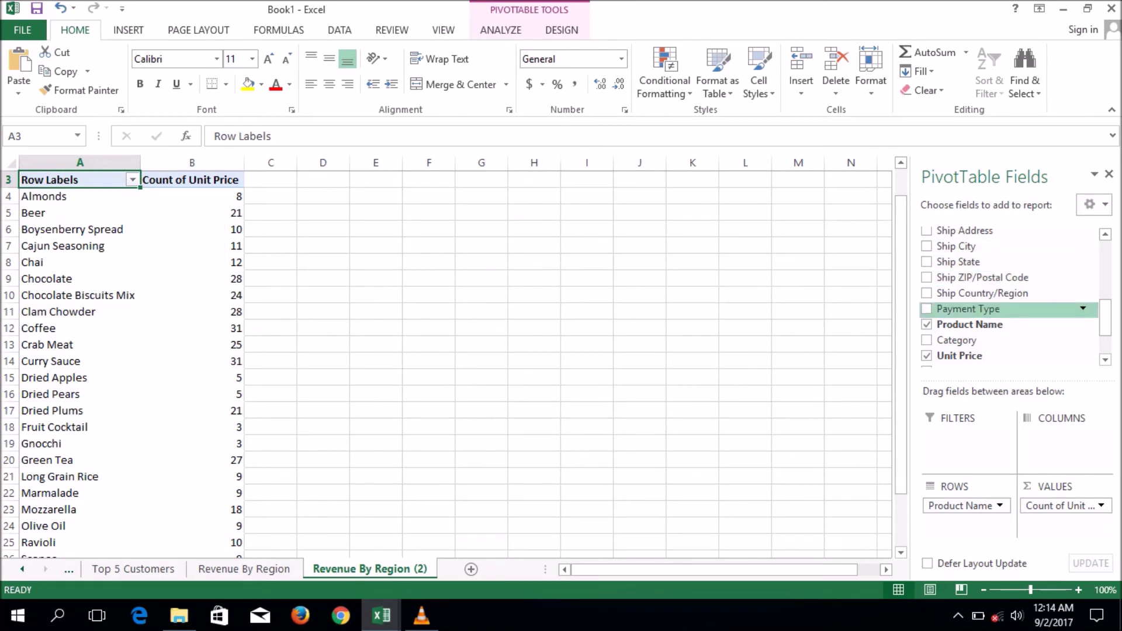
scroll(981, 310, "down", 2)
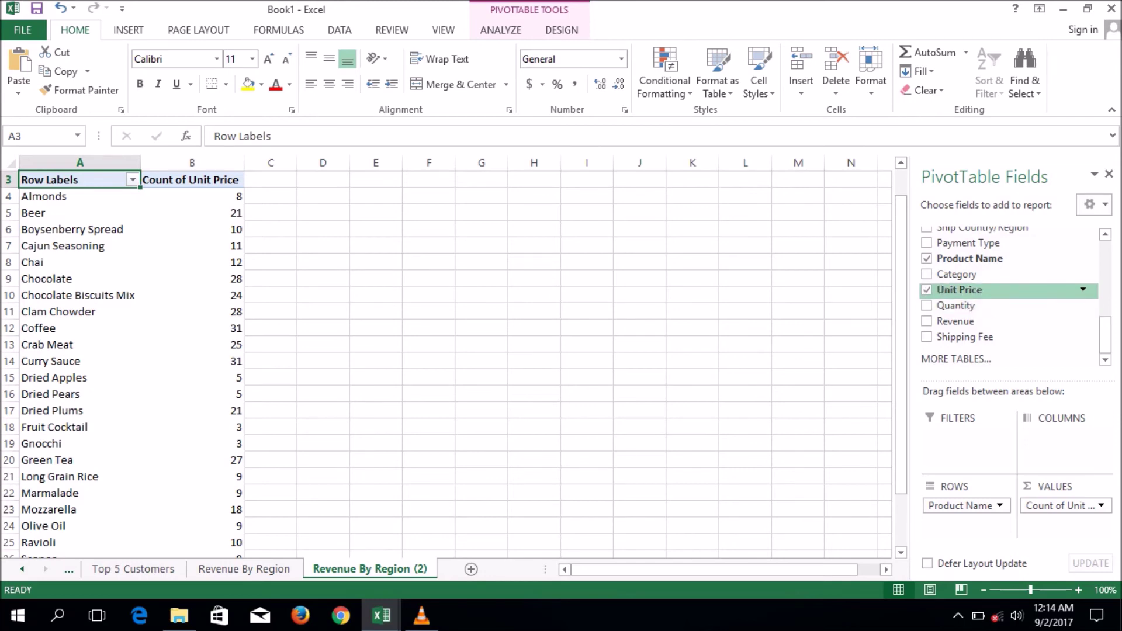
left_click_drag(1063, 505, 585, 351)
left_click(926, 305)
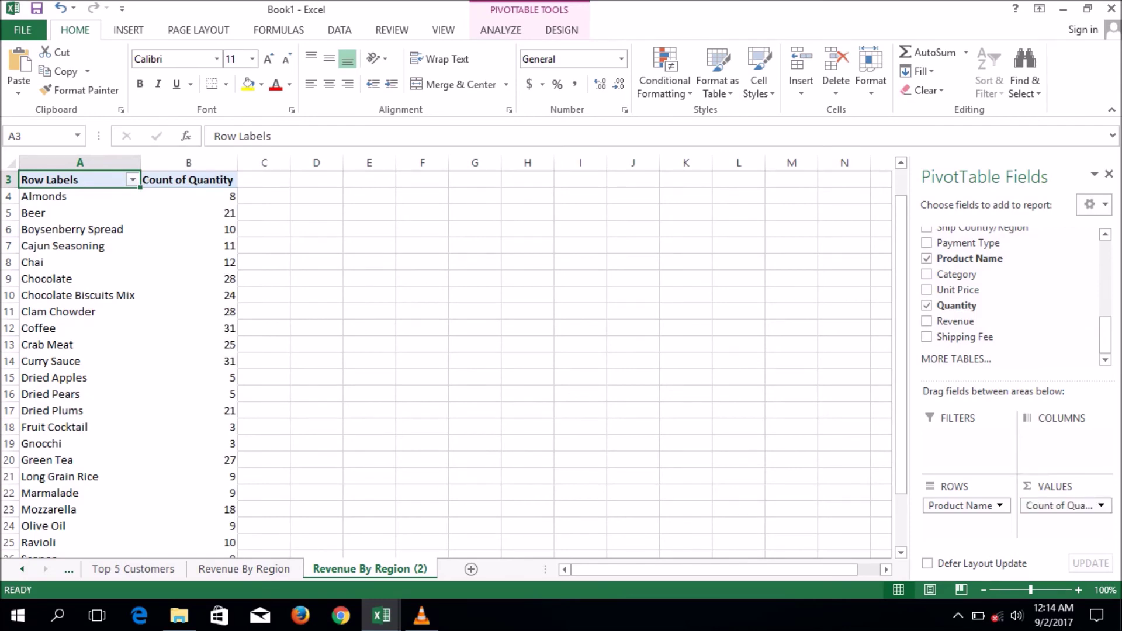
left_click_drag(1064, 506, 993, 320)
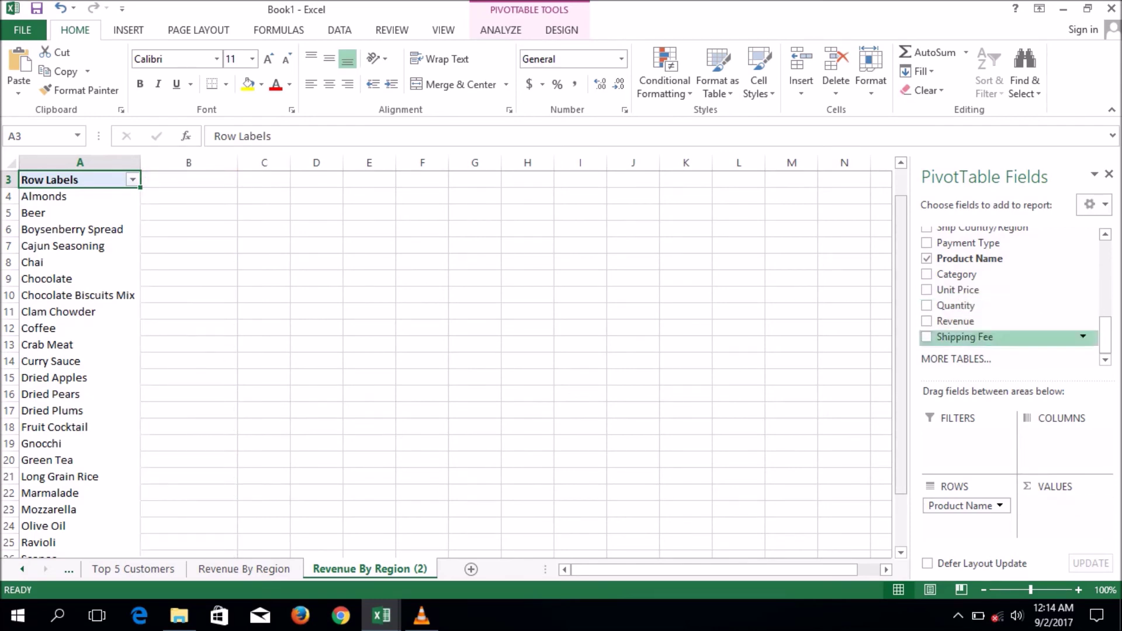
Add Revenue to the PivotTable values as a sum per product
scroll(993, 298, "up", 2)
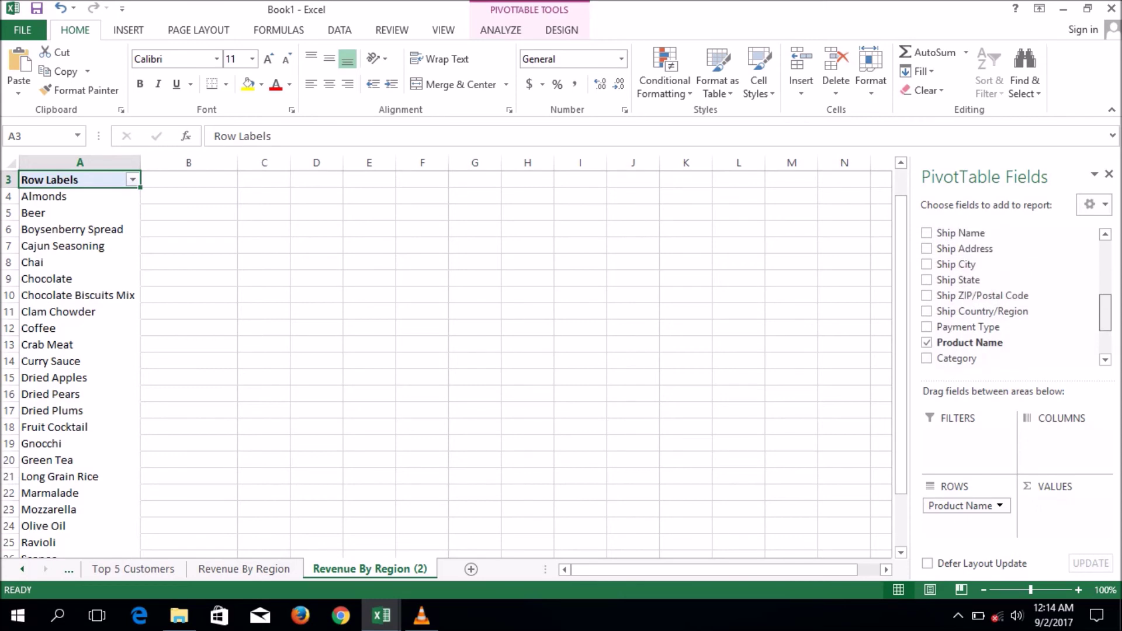
scroll(994, 298, "up", 1)
scroll(993, 298, "up", 1)
scroll(993, 298, "up", 1)
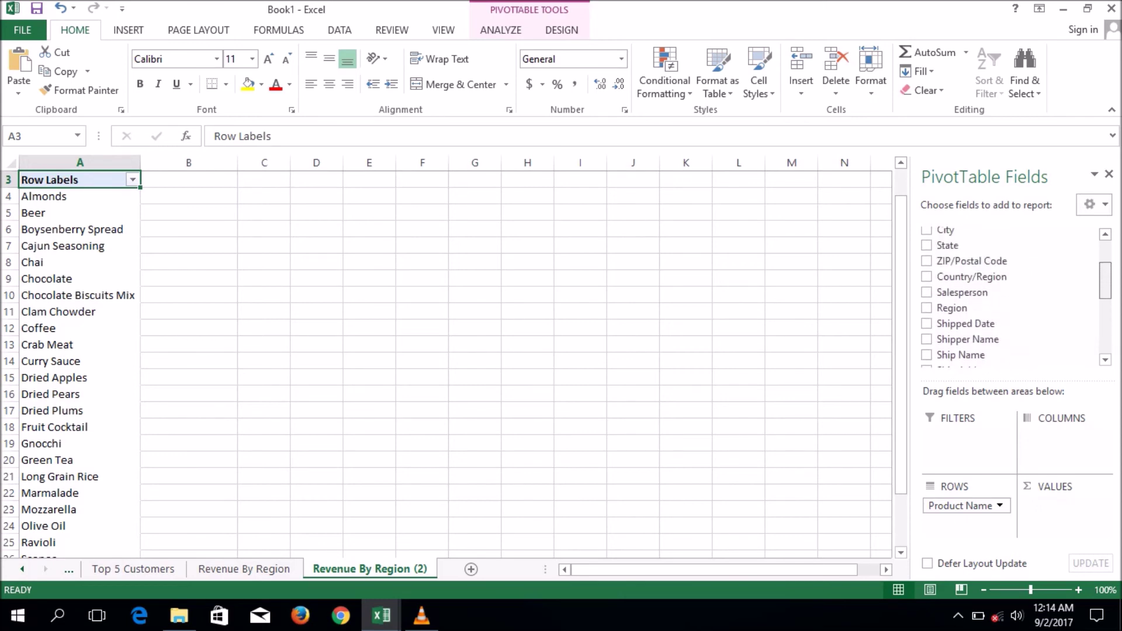
scroll(1017, 297, "up", 2)
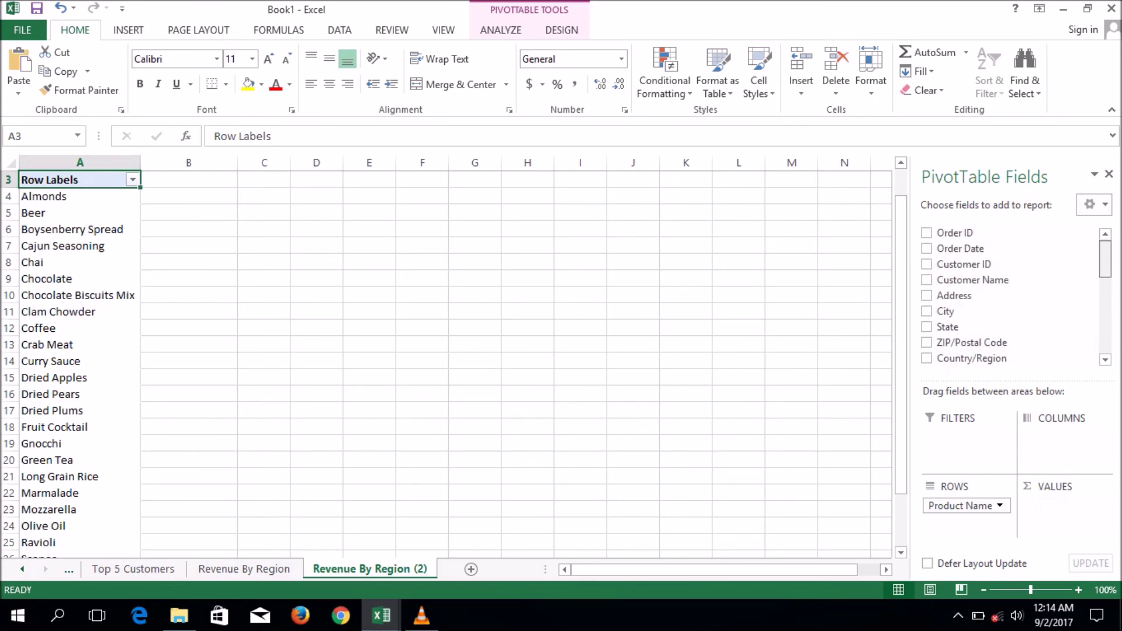
scroll(1011, 295, "down", 2)
scroll(1017, 297, "down", 1)
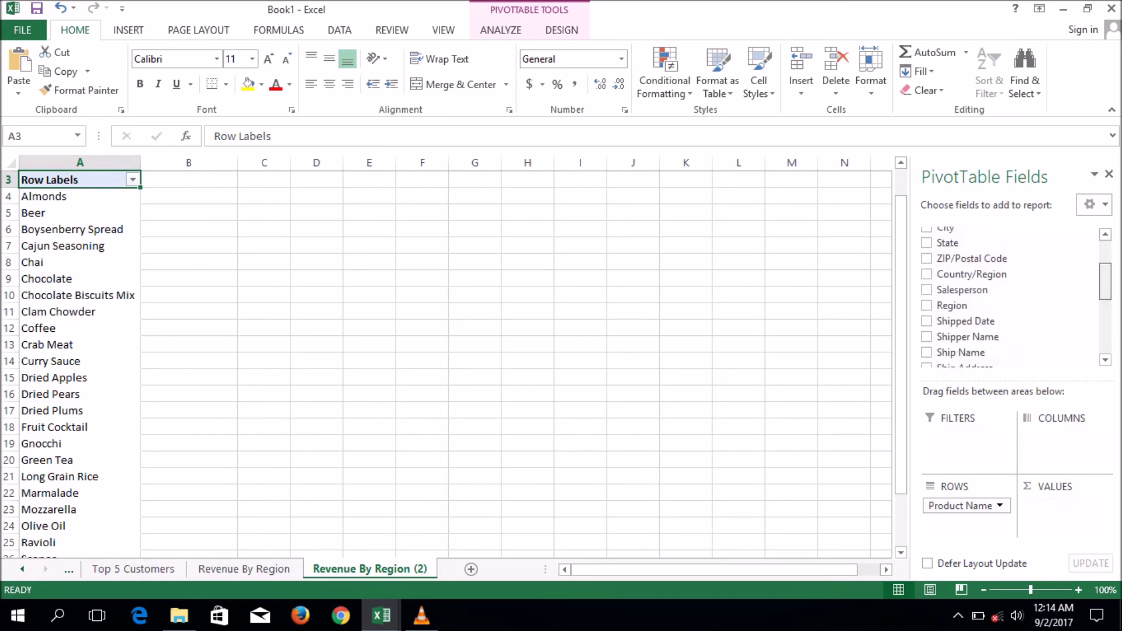
scroll(1017, 297, "down", 3)
scroll(1017, 297, "down", 3)
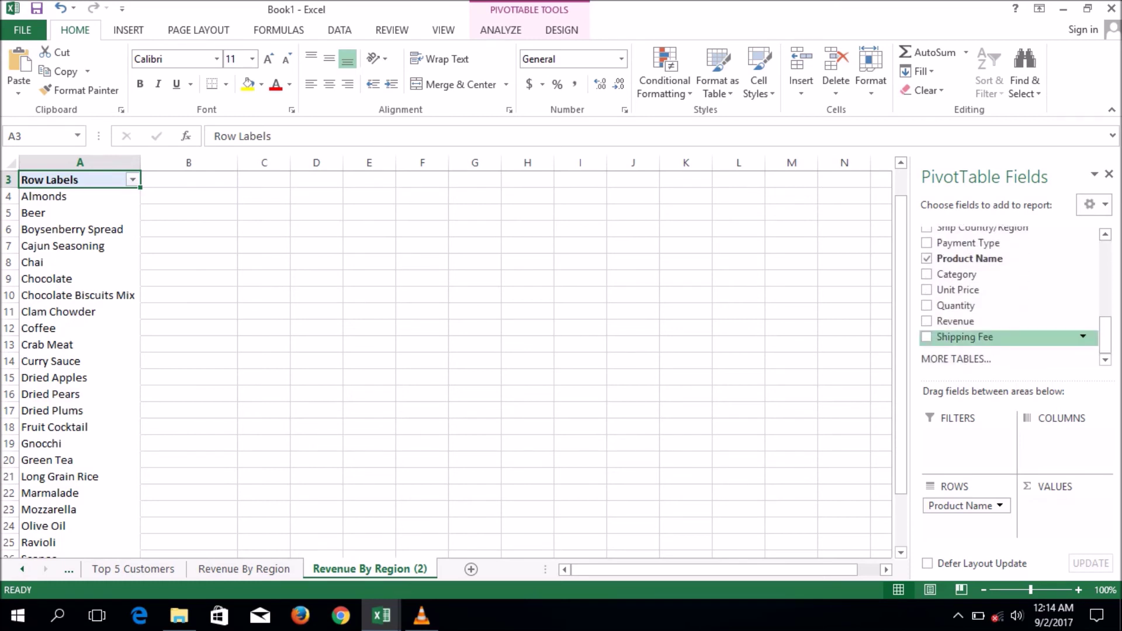
left_click_drag(955, 320, 1063, 504)
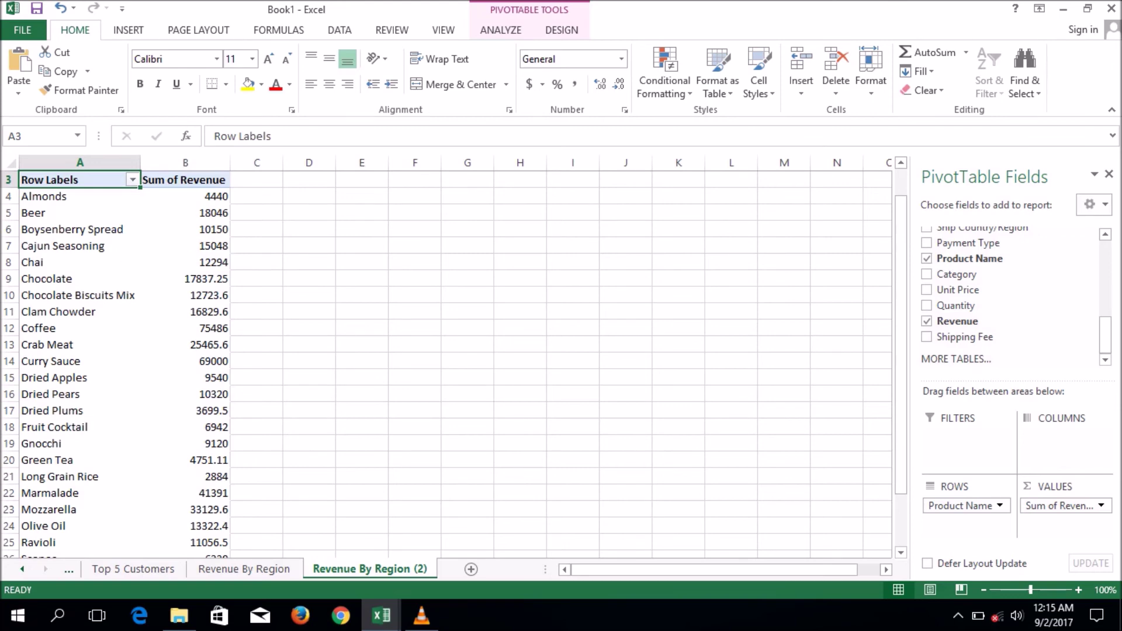
Apply a Top 10 filter to the product row labels, leaving Beer through Olive Oil
left_click(53, 196)
right_click(59, 198)
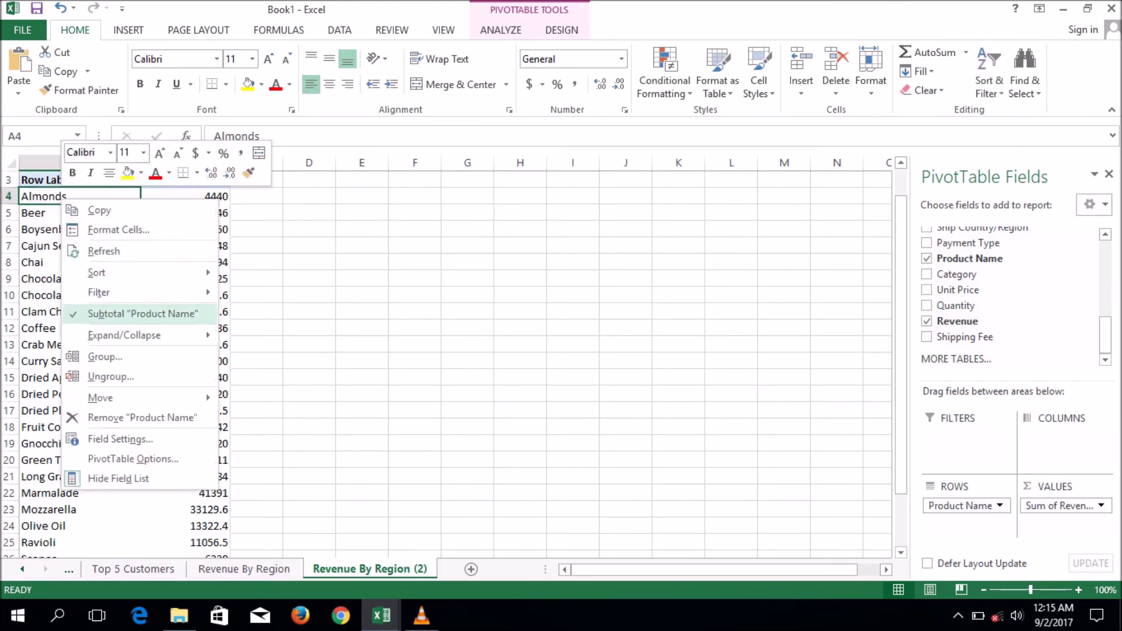
left_click(257, 356)
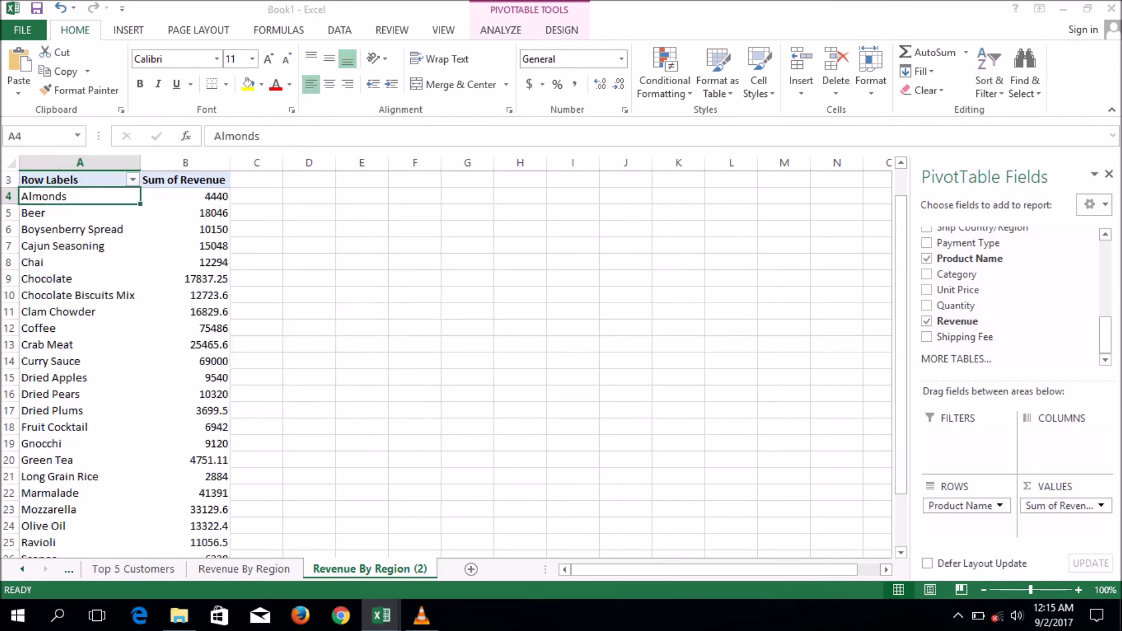
left_click(639, 321)
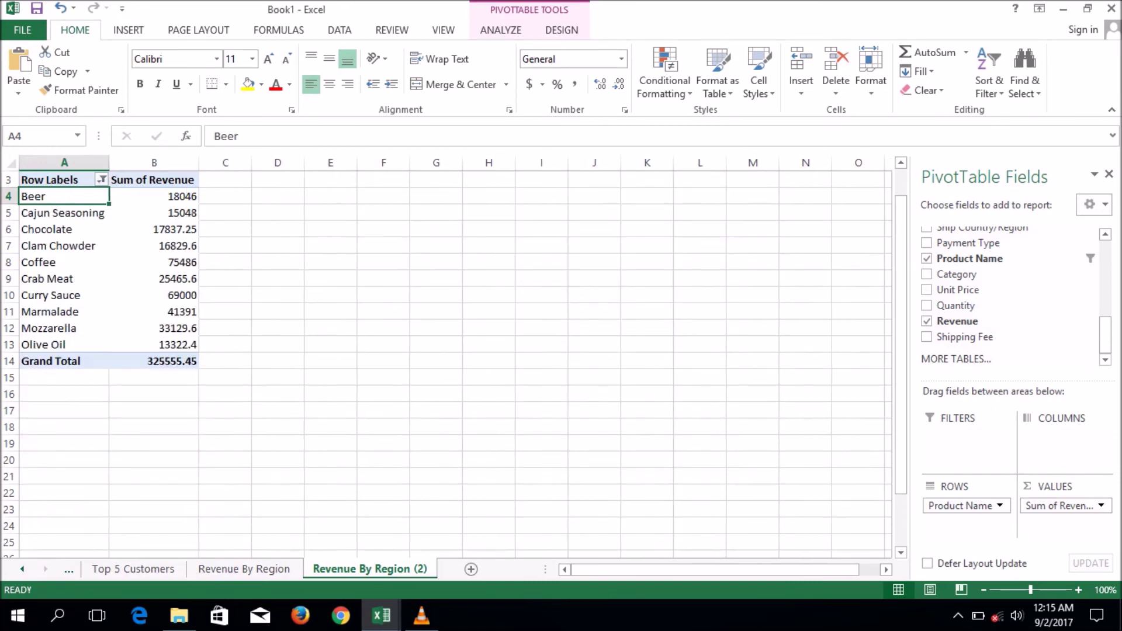
left_click(154, 262)
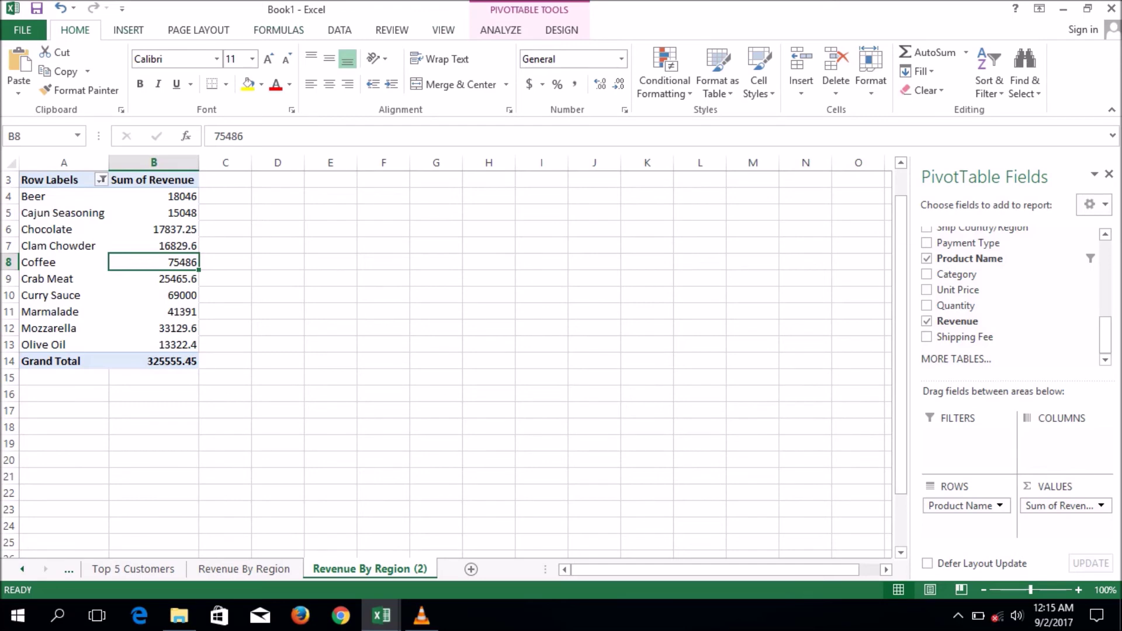
left_click(128, 29)
Insert a 3-D Clustered Bar PivotChart of Sum of Revenue for the ten products
left_click(553, 87)
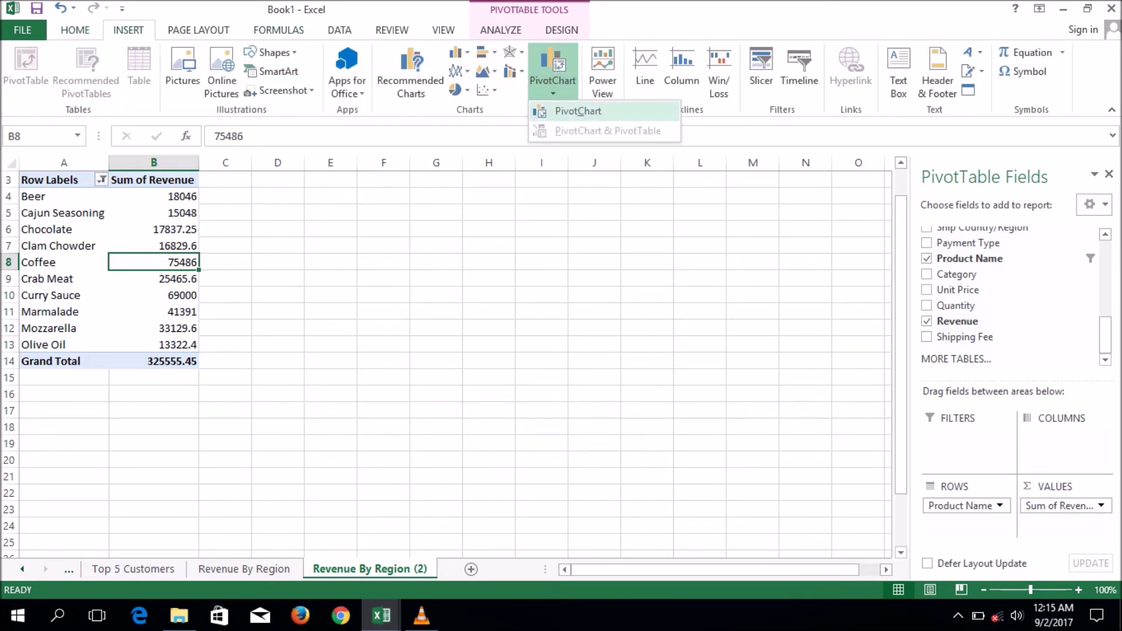
left_click(578, 111)
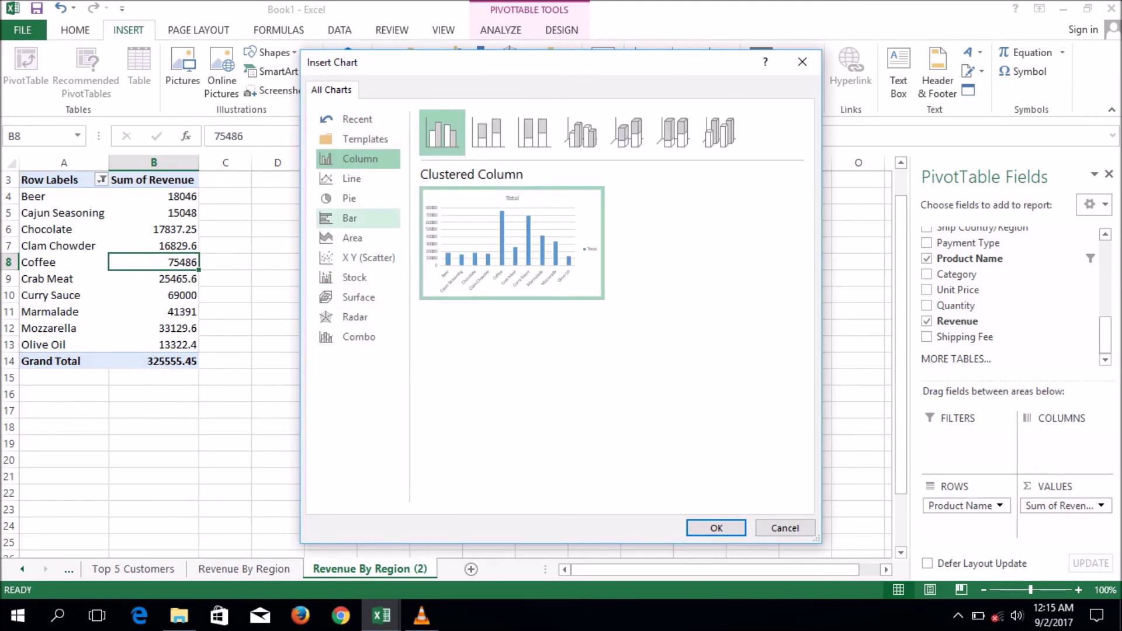
left_click(350, 218)
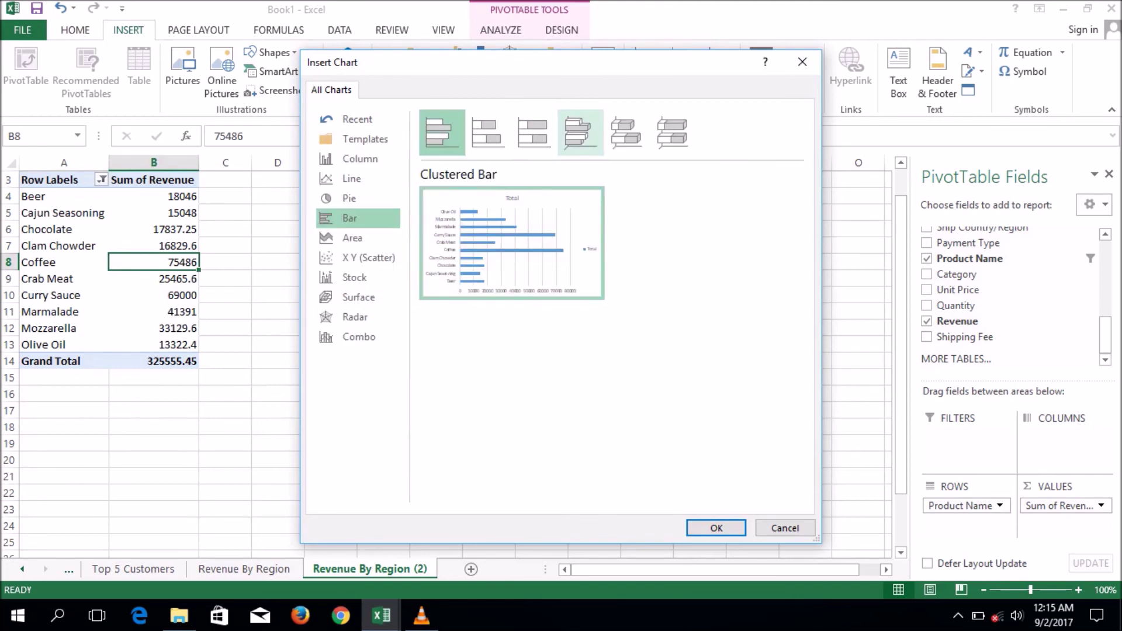
left_click(580, 132)
key("Return")
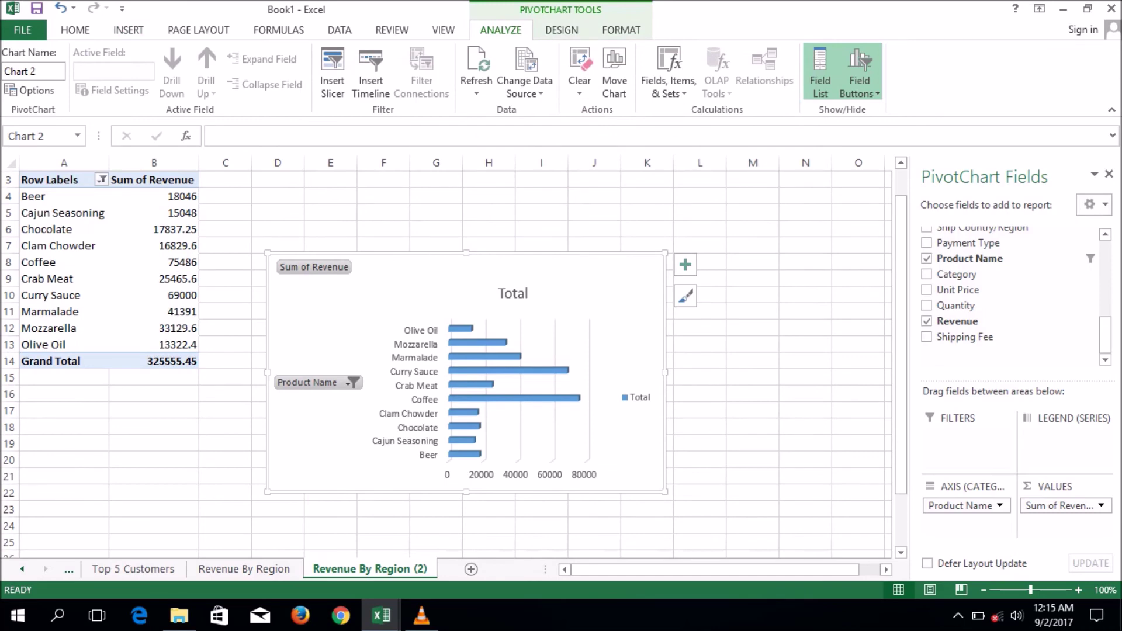
Turn on data labels for the product bars and delete the Total legend
left_click(685, 264)
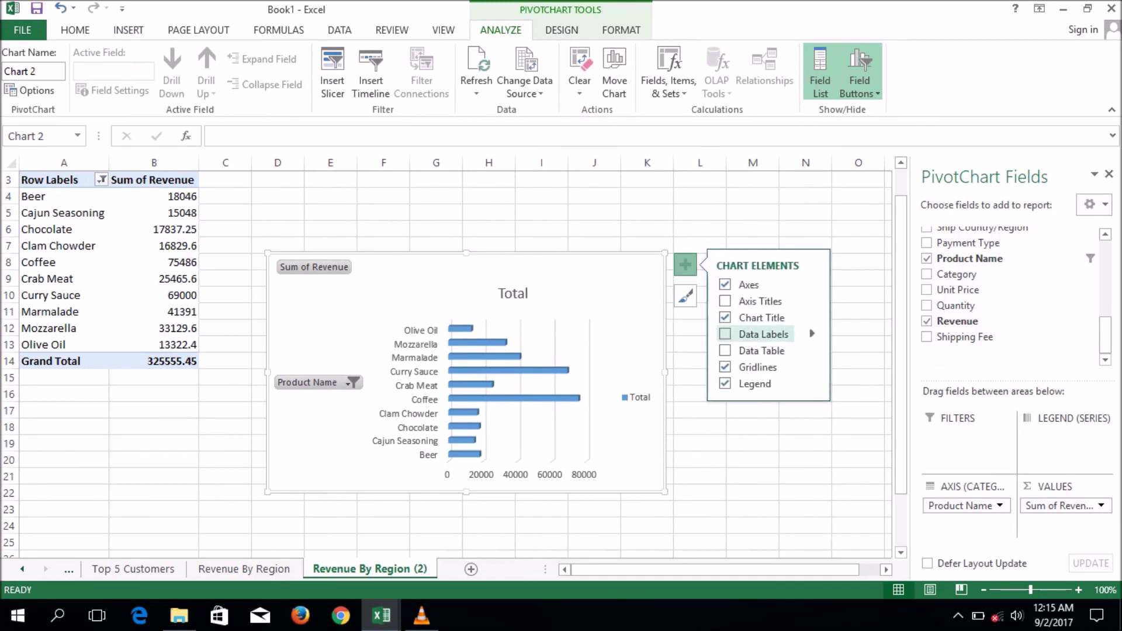
left_click(725, 333)
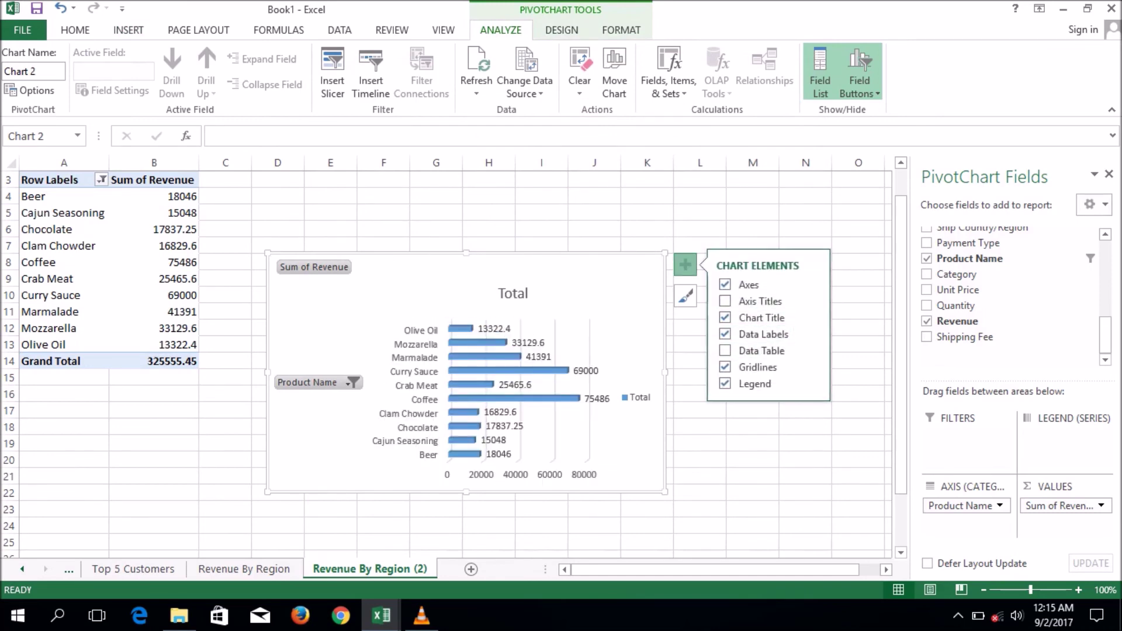
left_click(637, 398)
key("Delete")
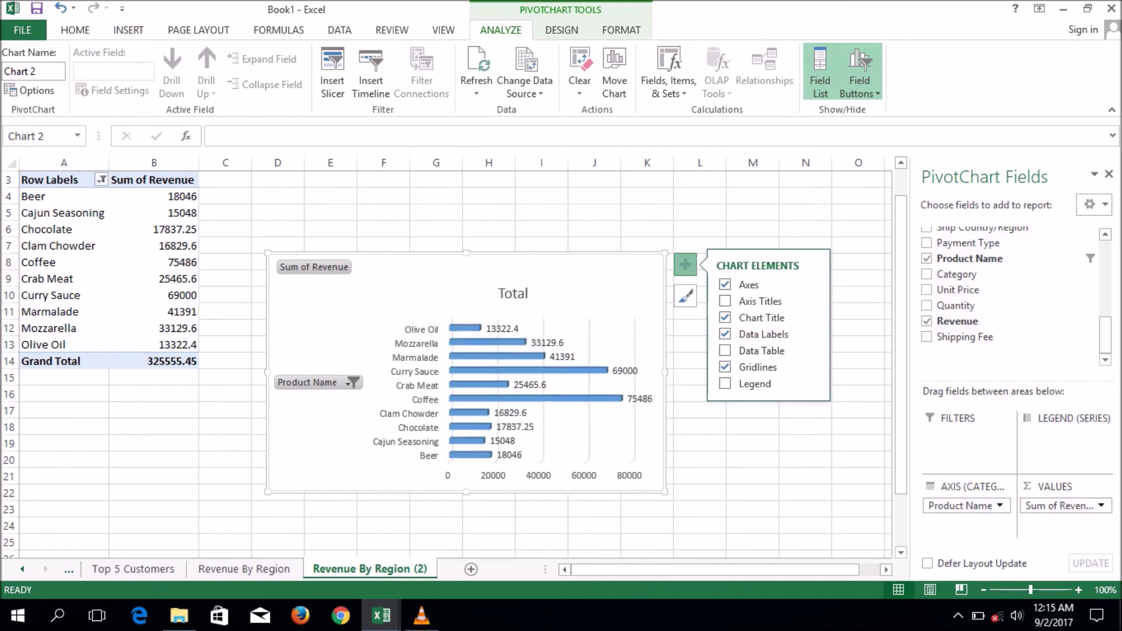
left_click(512, 294)
Replace the chart title Total with 'Top 10 Revenue Generated Products'
double_click(512, 293)
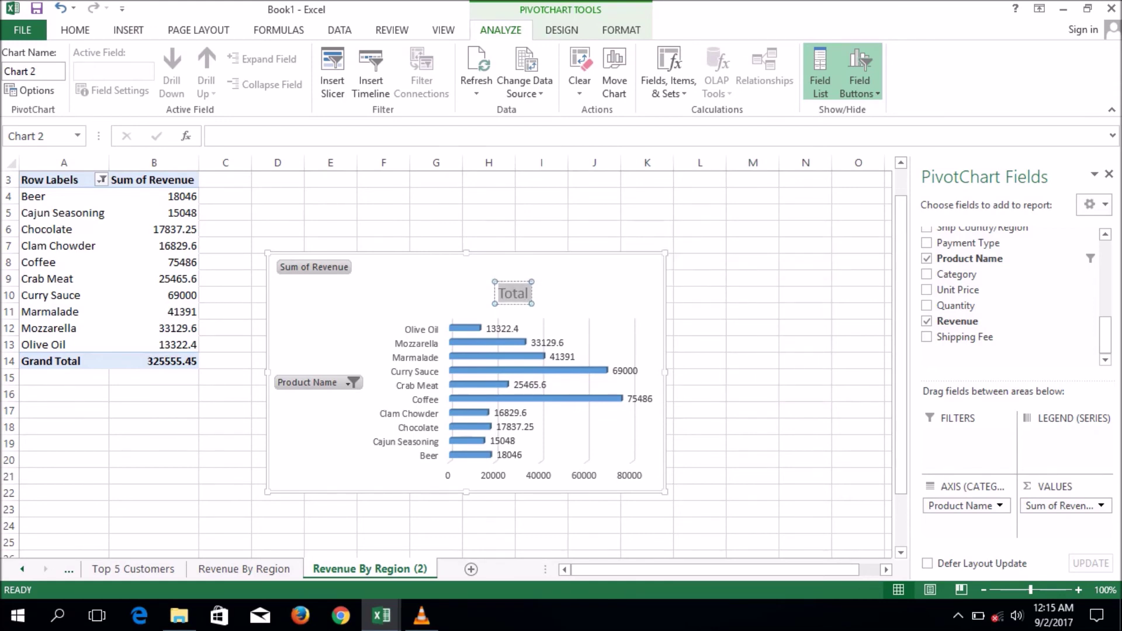
type("Top")
type(" 10")
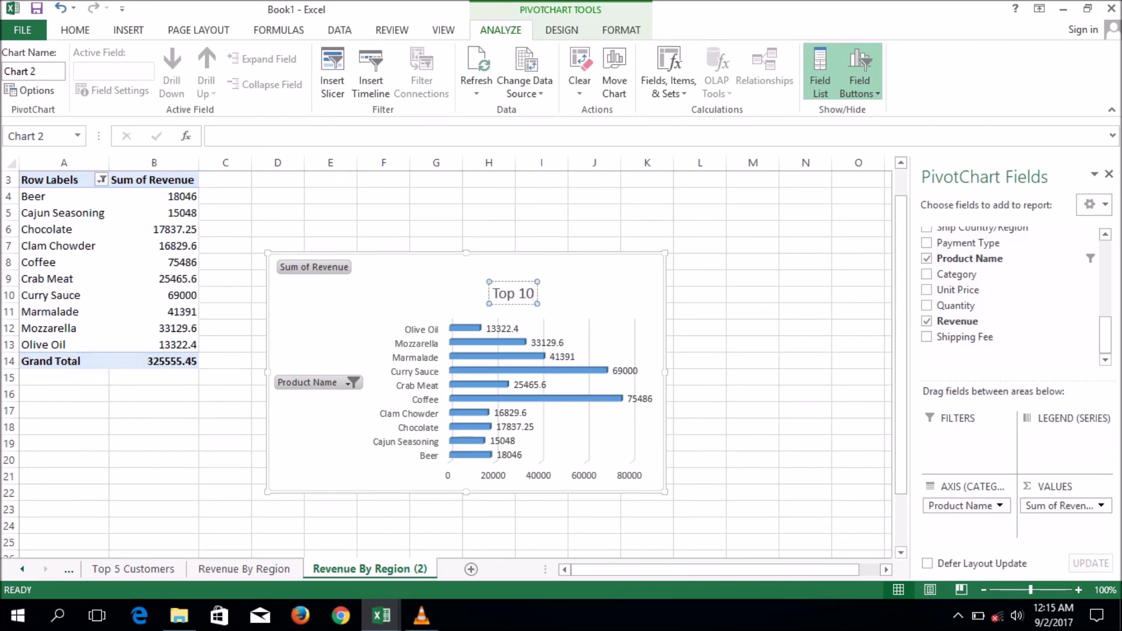
type(" Revenue Generated Product")
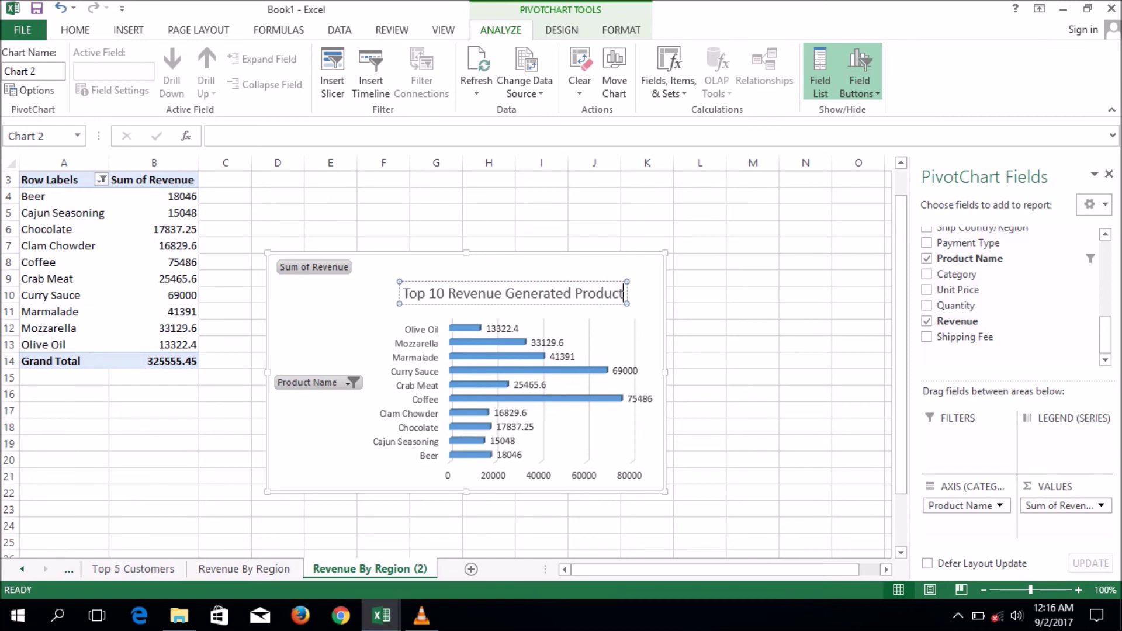
type("s")
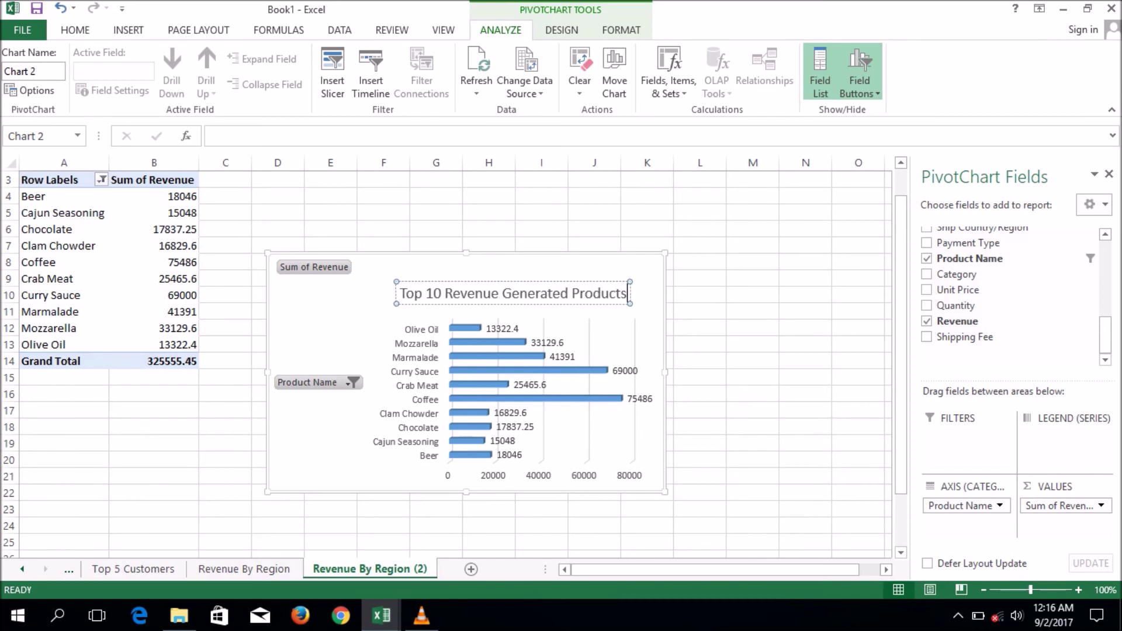
left_click_drag(399, 294, 630, 294)
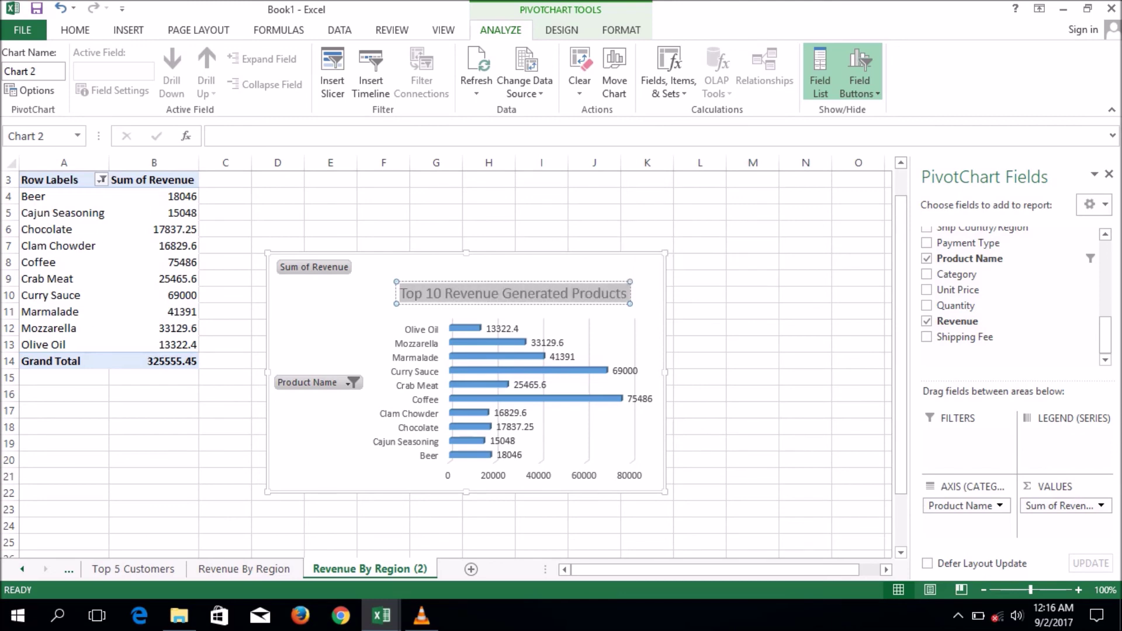
key("Escape")
left_click(225, 476)
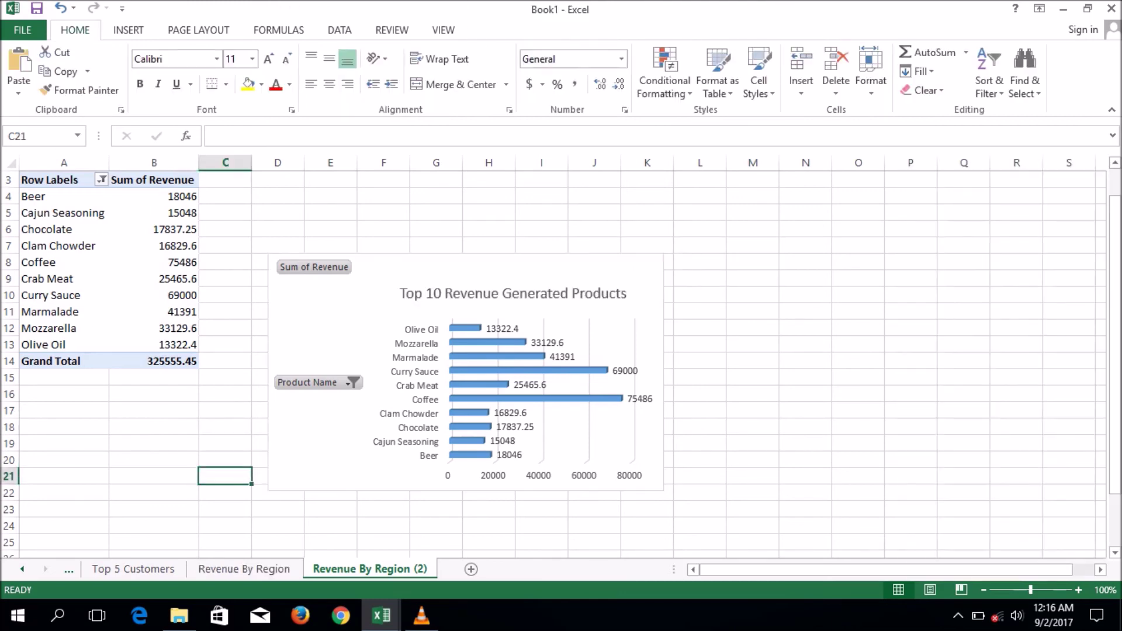
Recheck the new chart title text, leaving the Revenue By Region (2) sheet name unchanged
double_click(417, 569)
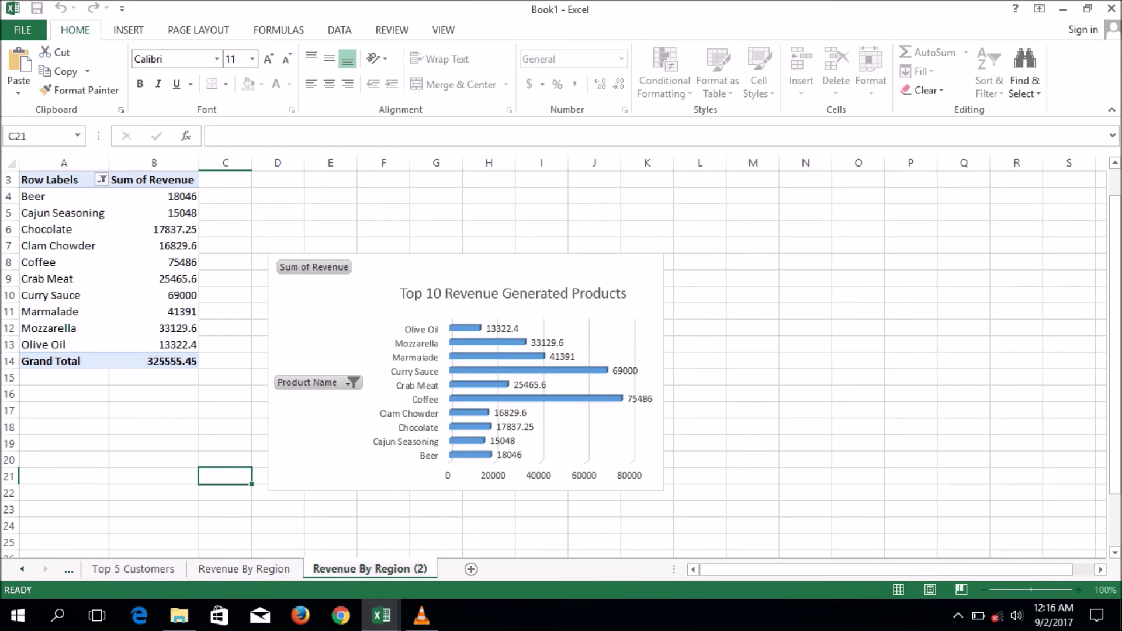
key("Return")
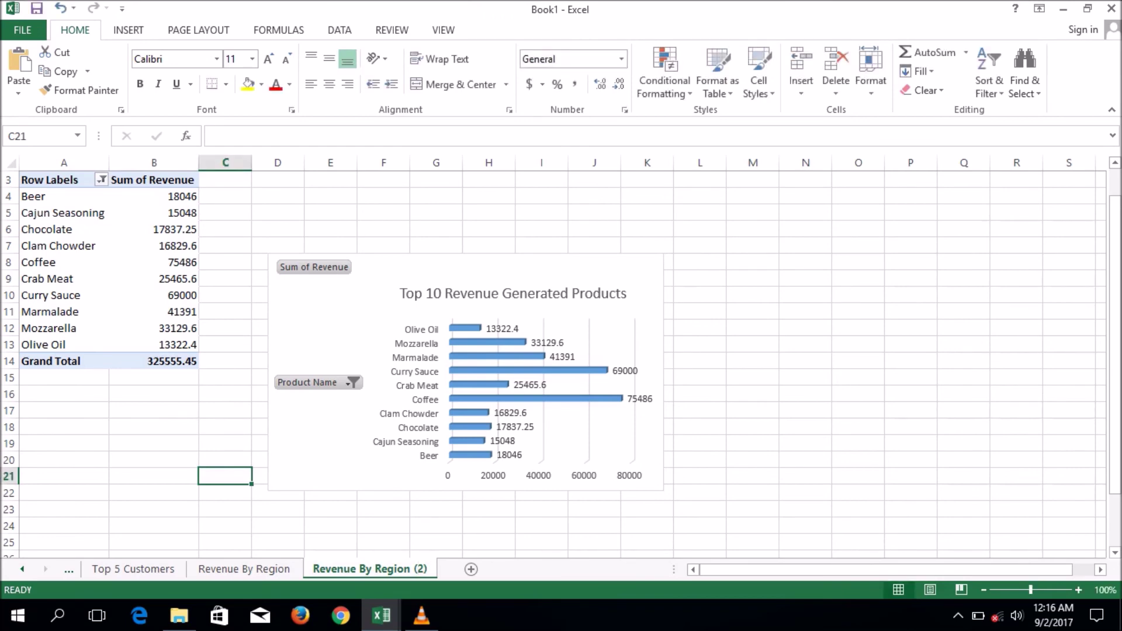
double_click(370, 569)
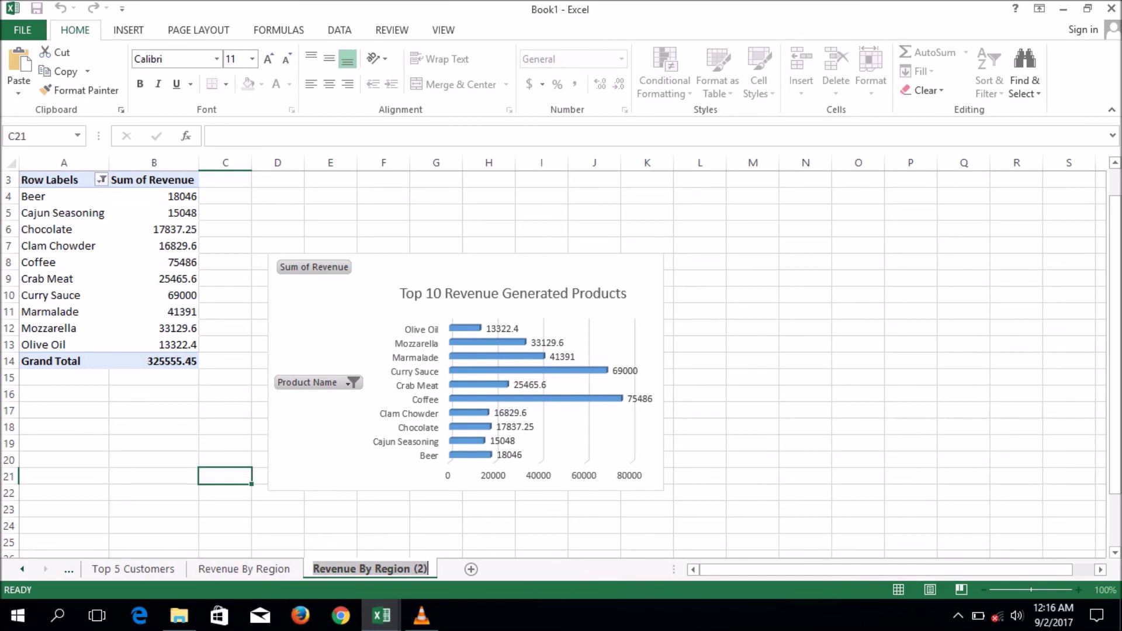
left_click(513, 294)
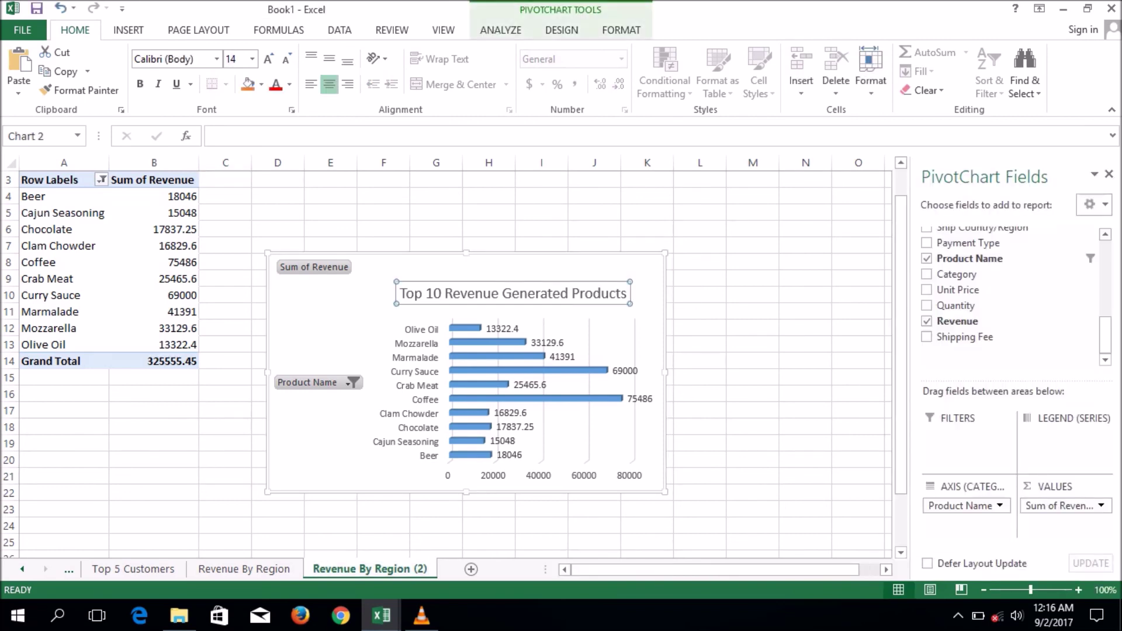
left_click_drag(400, 294, 628, 293)
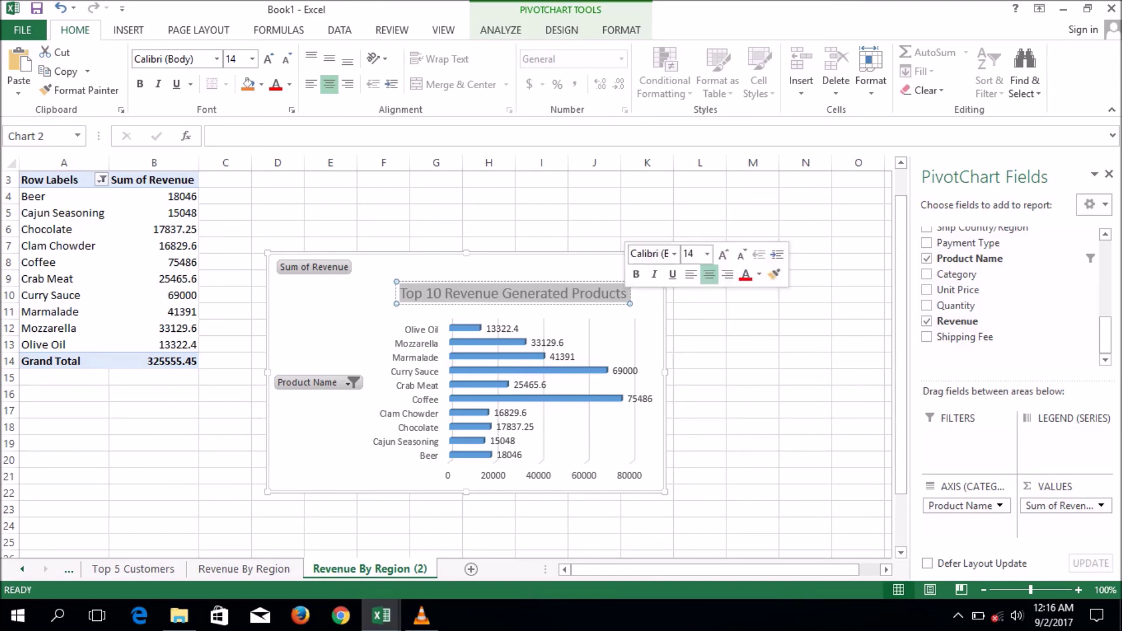
double_click(370, 568)
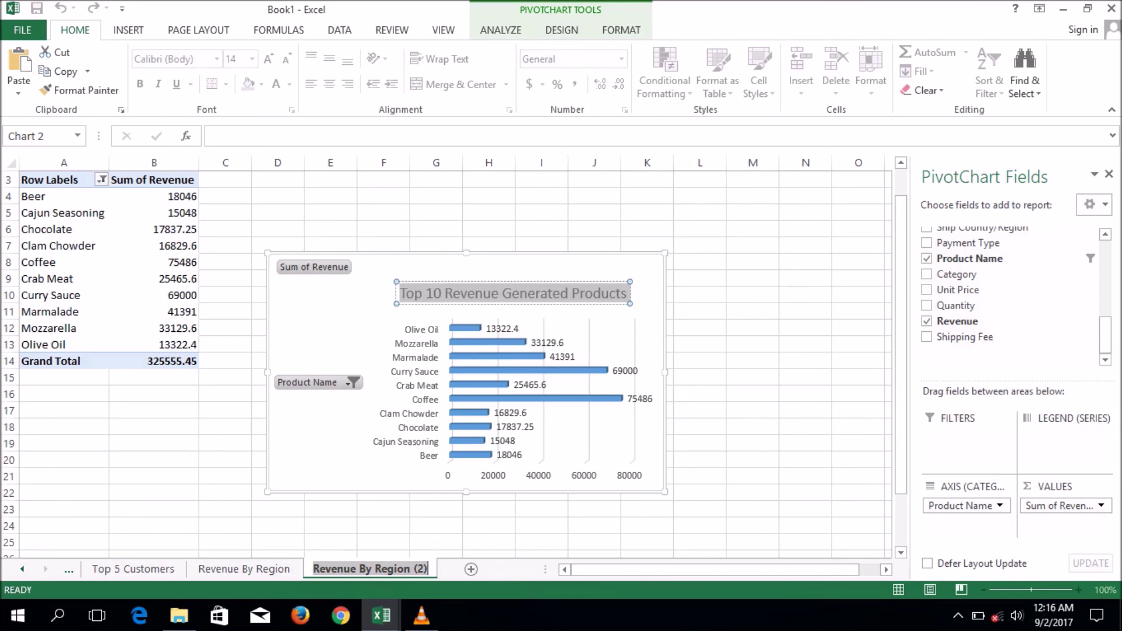
key("Return")
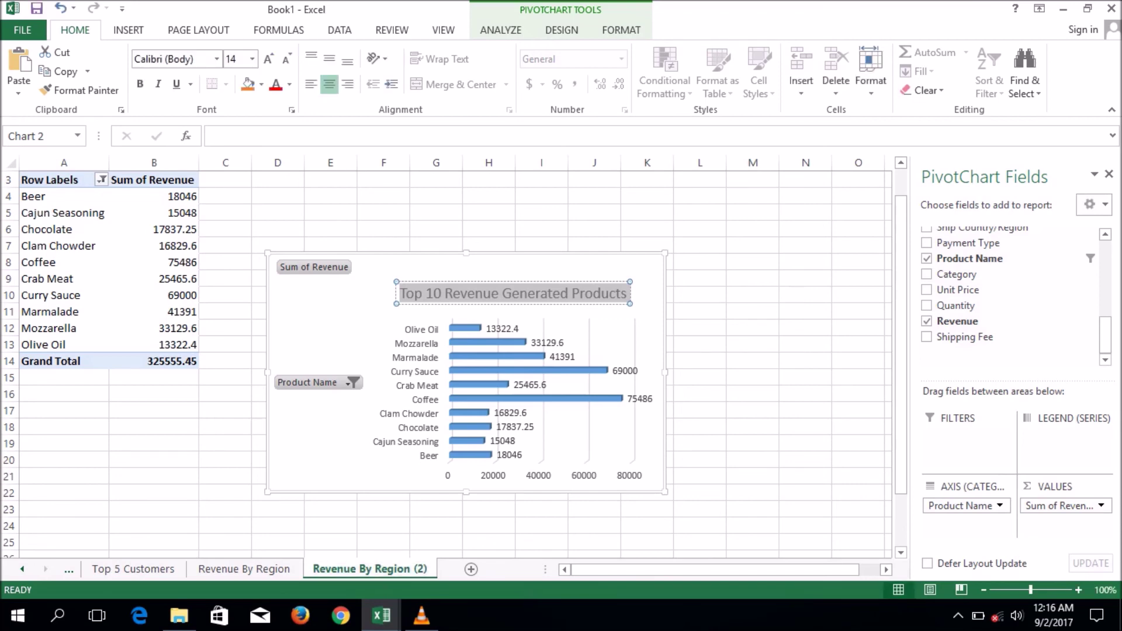
left_click(540, 293)
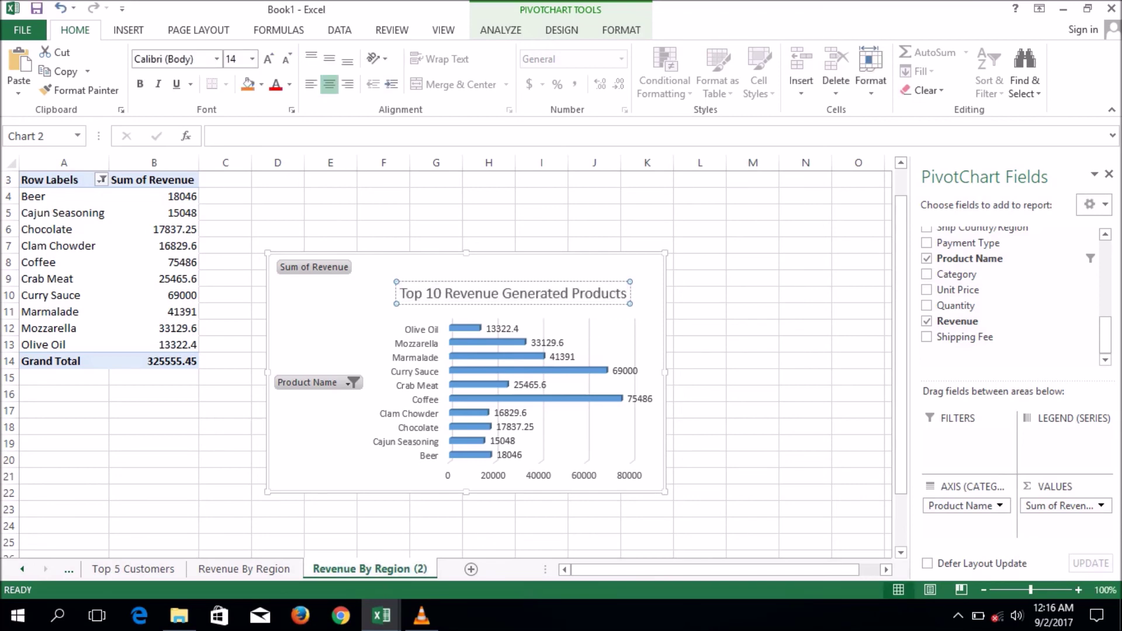
left_click_drag(629, 293, 399, 293)
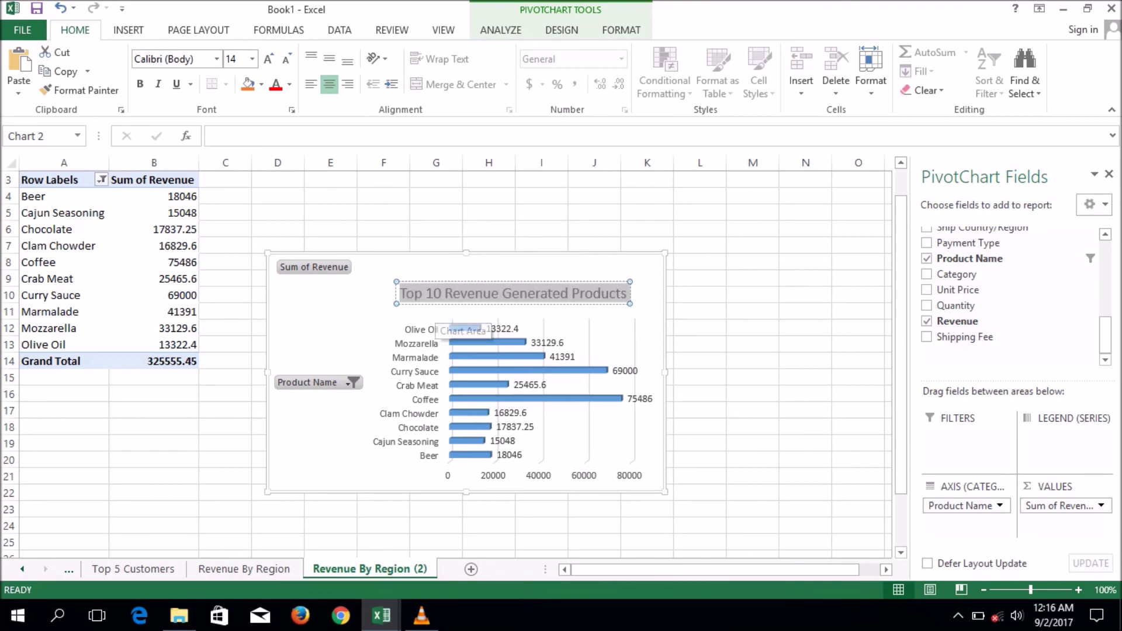
left_click(225, 476)
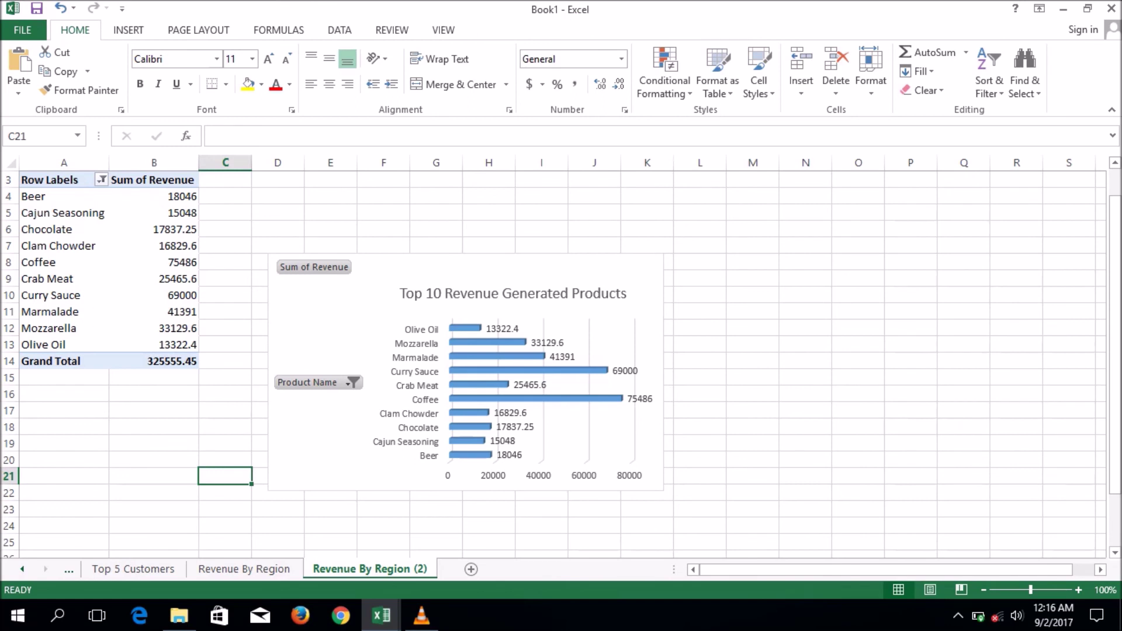
Rename the Revenue By Region (2) sheet tab to 'Top 10 Revenue Products'
double_click(375, 568)
left_click(376, 568)
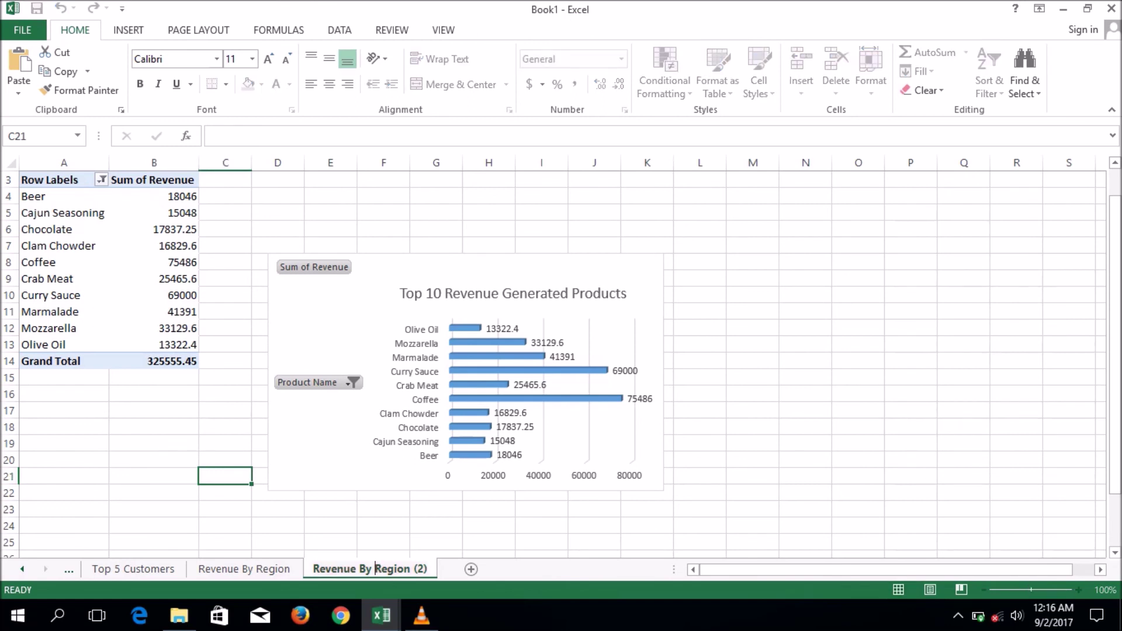
left_click_drag(428, 568, 313, 568)
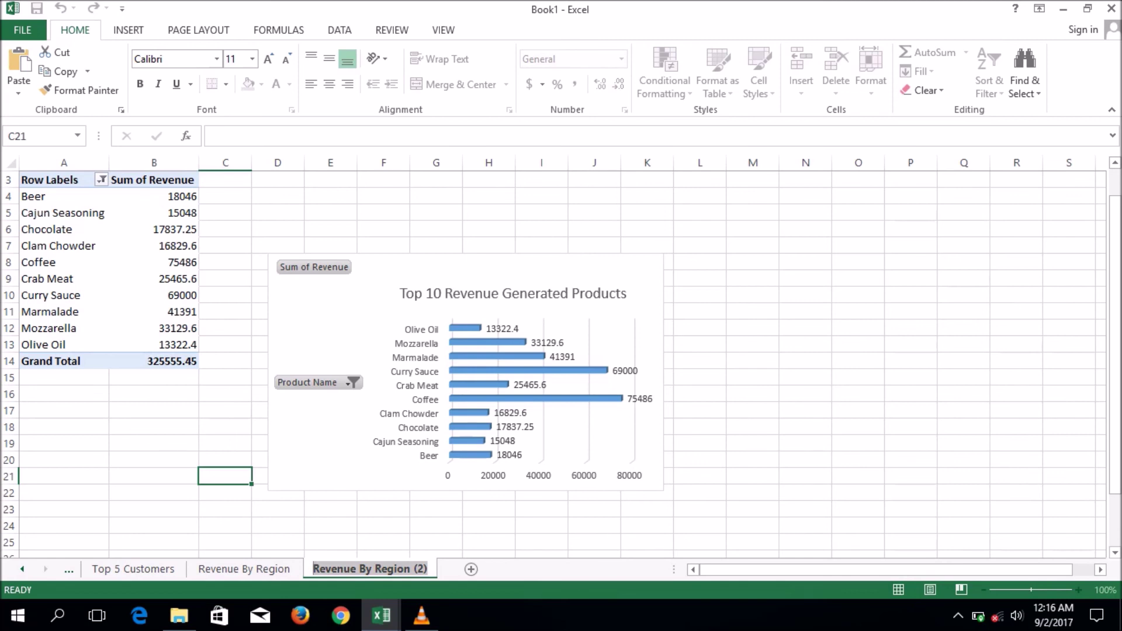
type("Top")
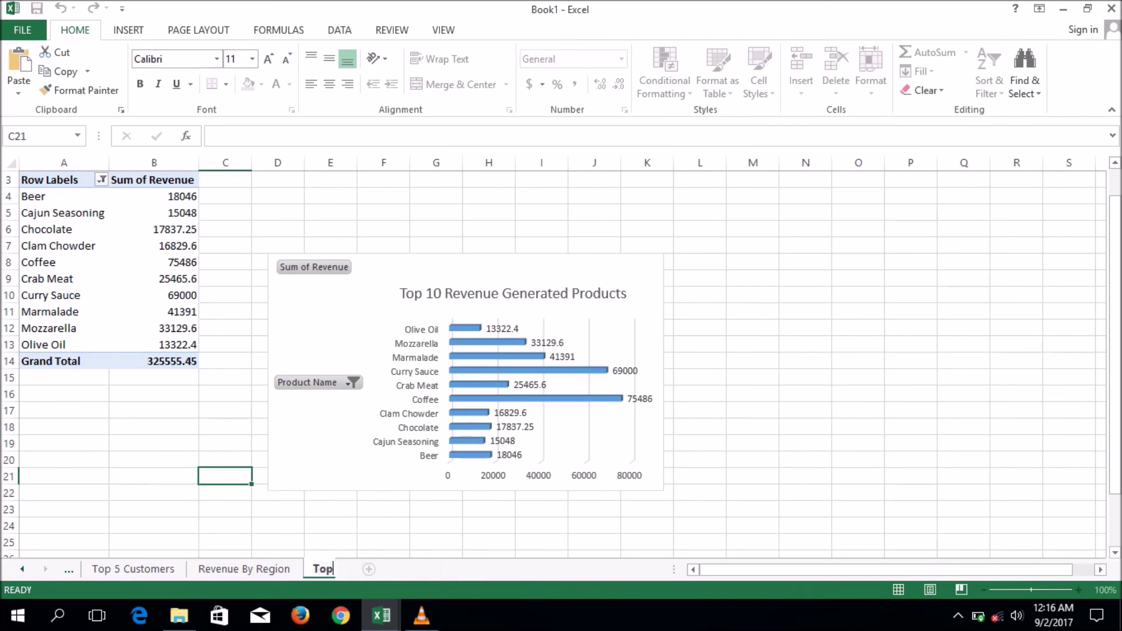
type(" 10 ")
type("Revenue Generated Produc")
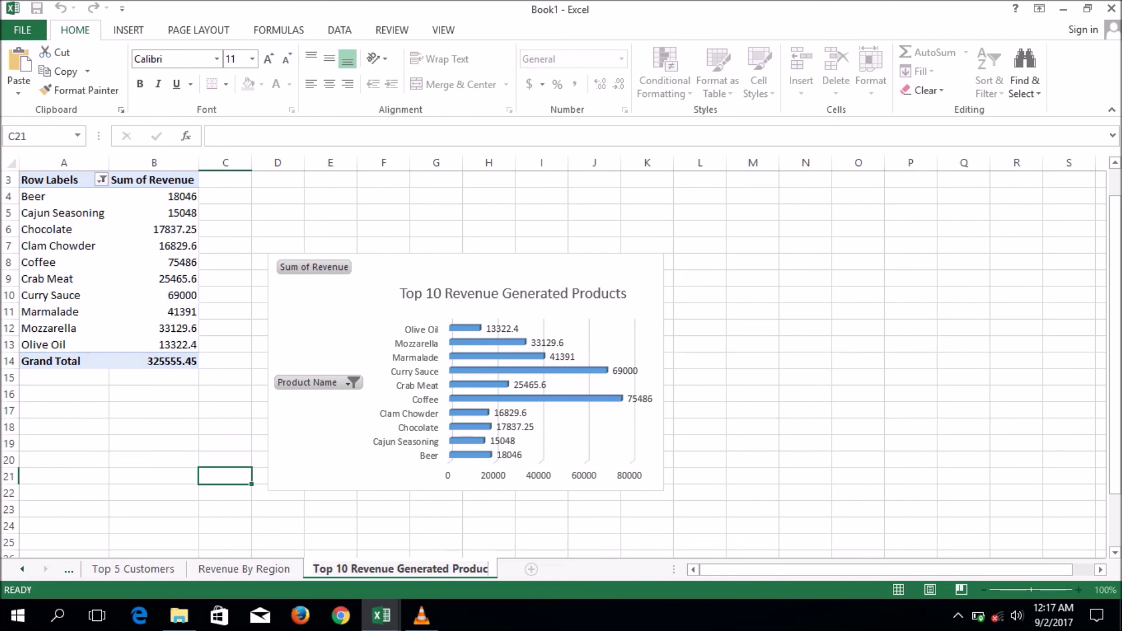
key("BackSpace")
key("BackSpace")
key("BackSpace")
key("BackSpace")
key("BackSpace")
key("BackSpace")
key("BackSpace")
key("BackSpace")
key("BackSpace")
key("BackSpace")
key("BackSpace")
key("BackSpace")
key("BackSpace")
key("BackSpace")
key("BackSpace")
key("BackSpace")
type("Products")
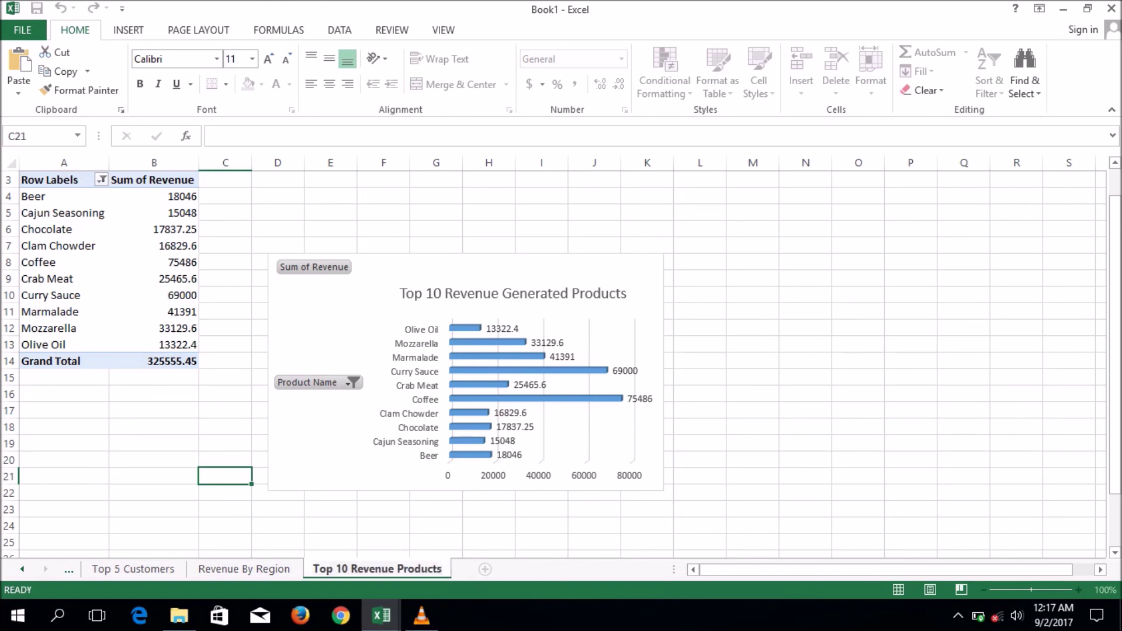
left_click(752, 344)
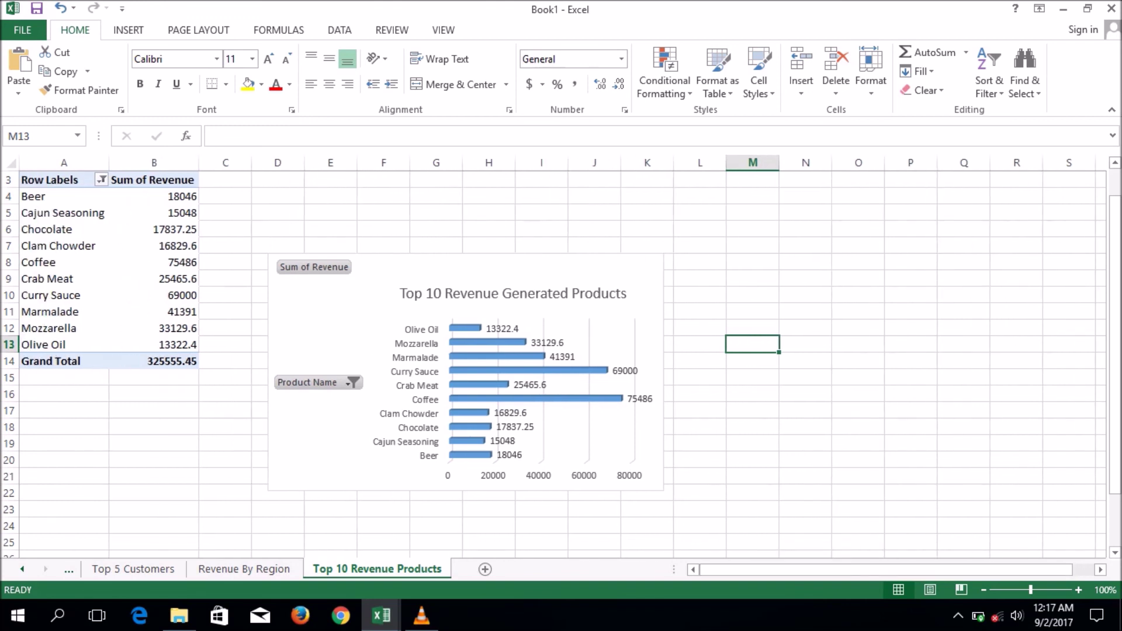
left_click(21, 569)
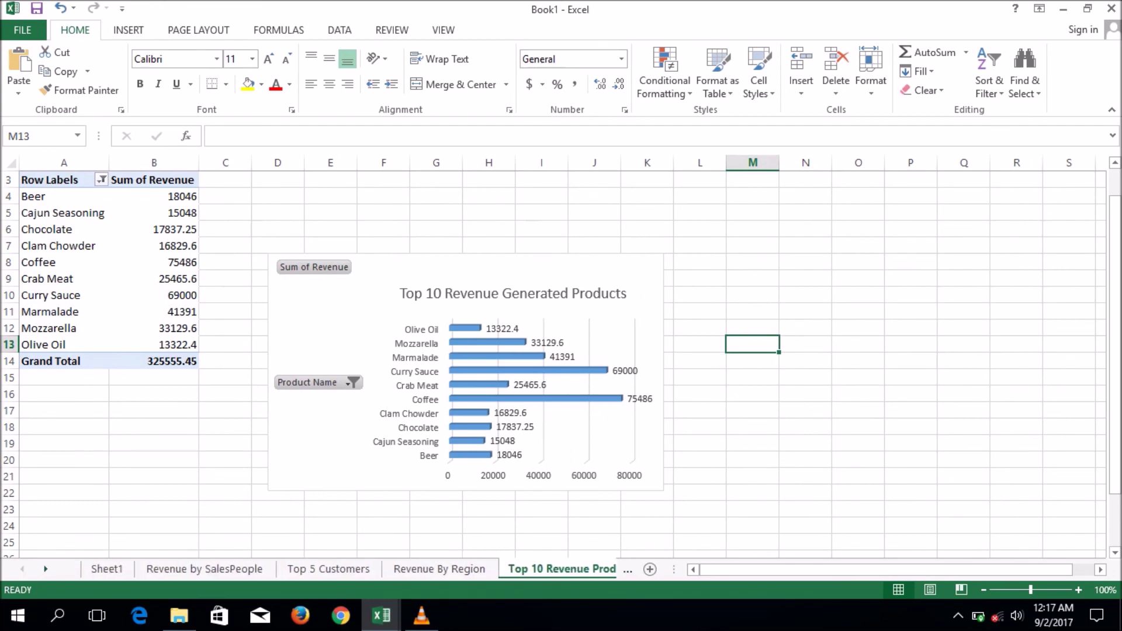
Step through the chart sheets from Revenue by SalesPeople, then switch to VLC media player
left_click(204, 568)
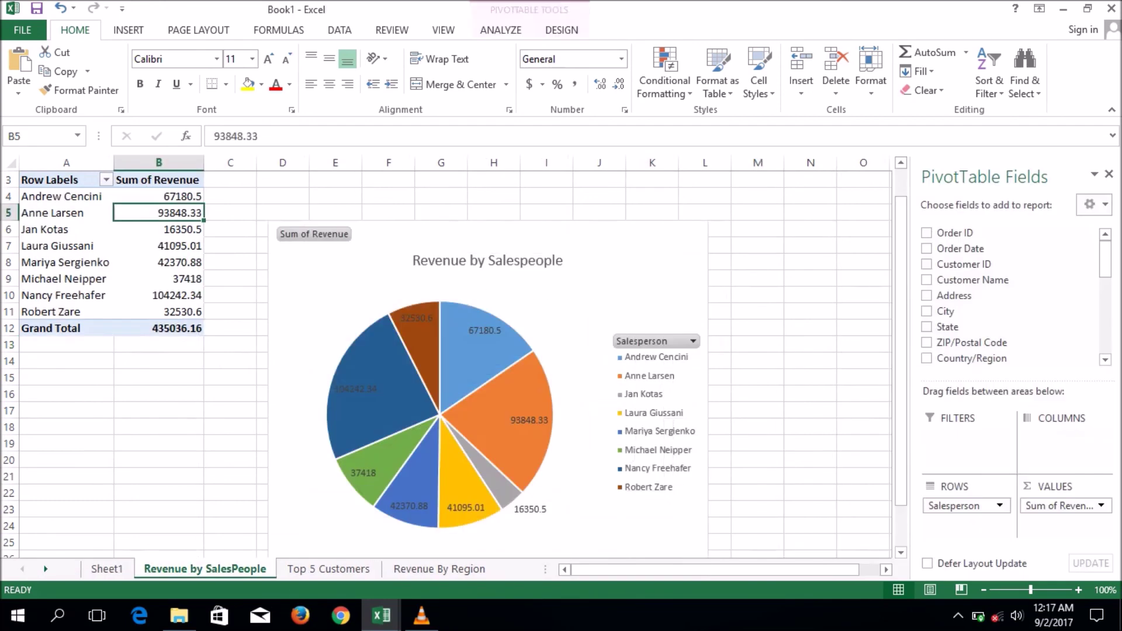
key("ctrl+Page_Down")
key("ctrl+Page_Down")
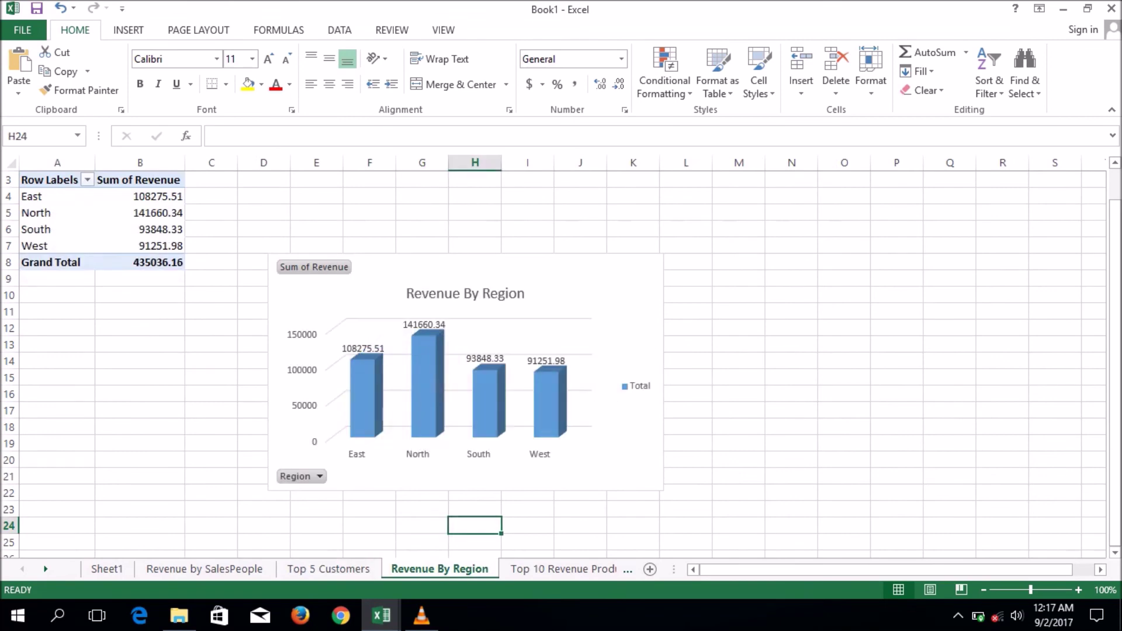
key("ctrl+Page_Down")
key("ctrl+Page_Up")
key("ctrl+Page_Up")
key("ctrl+Page_Up")
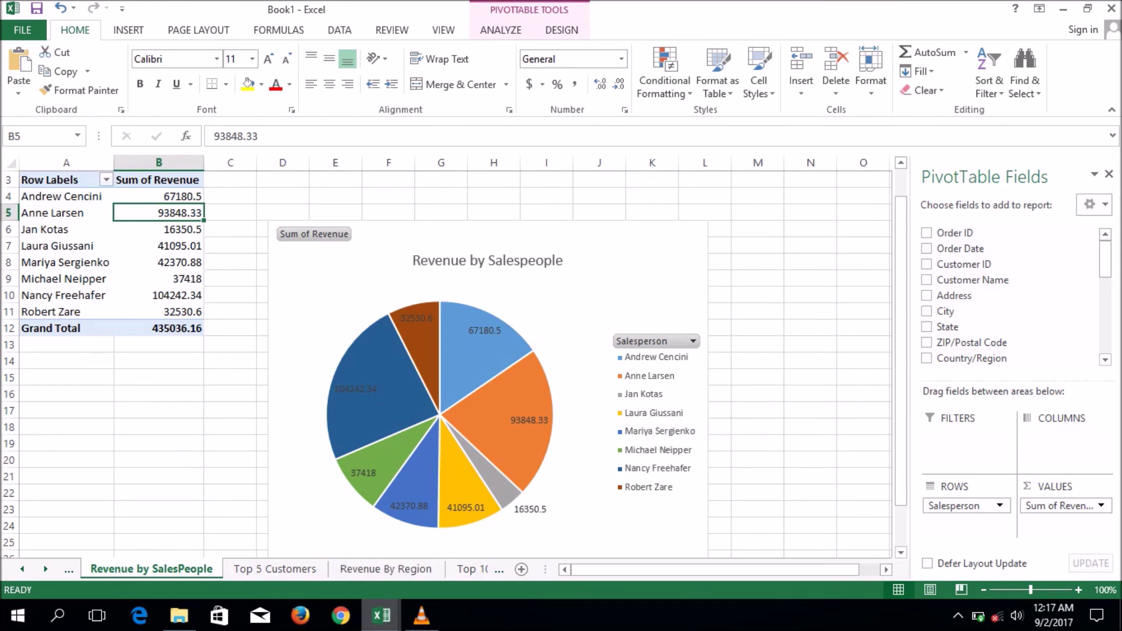
left_click(421, 616)
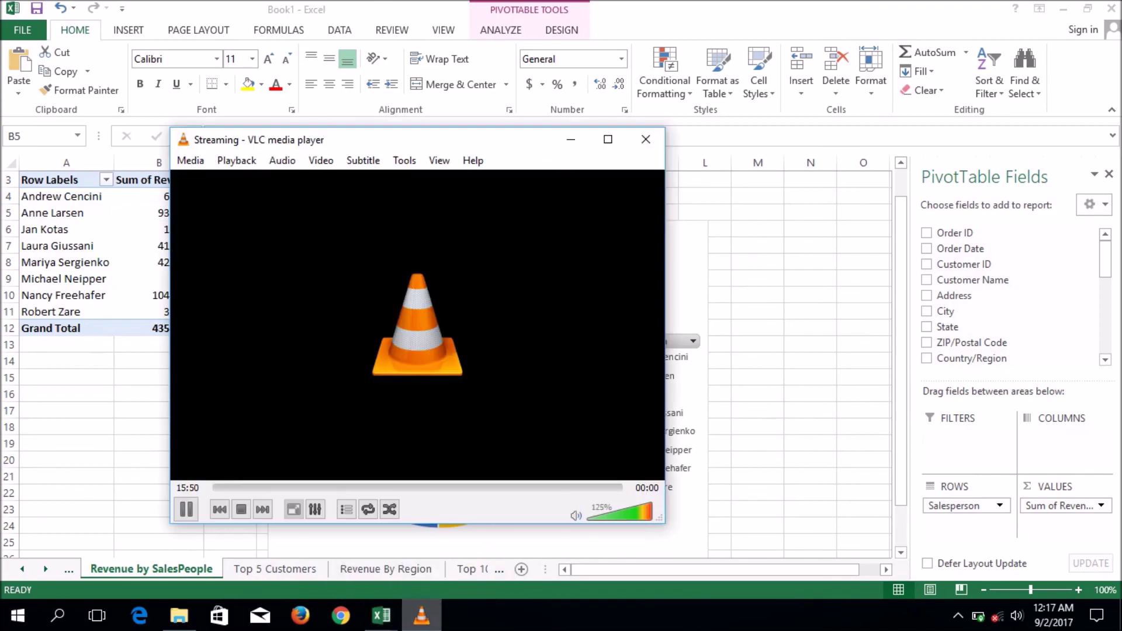